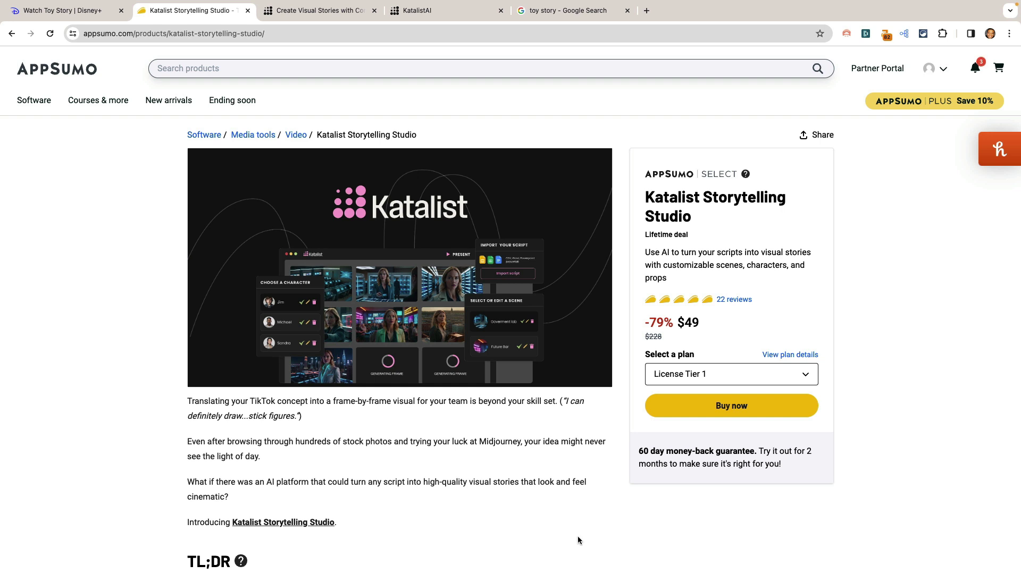
# Examine the Katalist Storytelling Studio deal page from the introduction and at-a-glance details through the product overview.
pyautogui.scroll(-1, 486, 439)
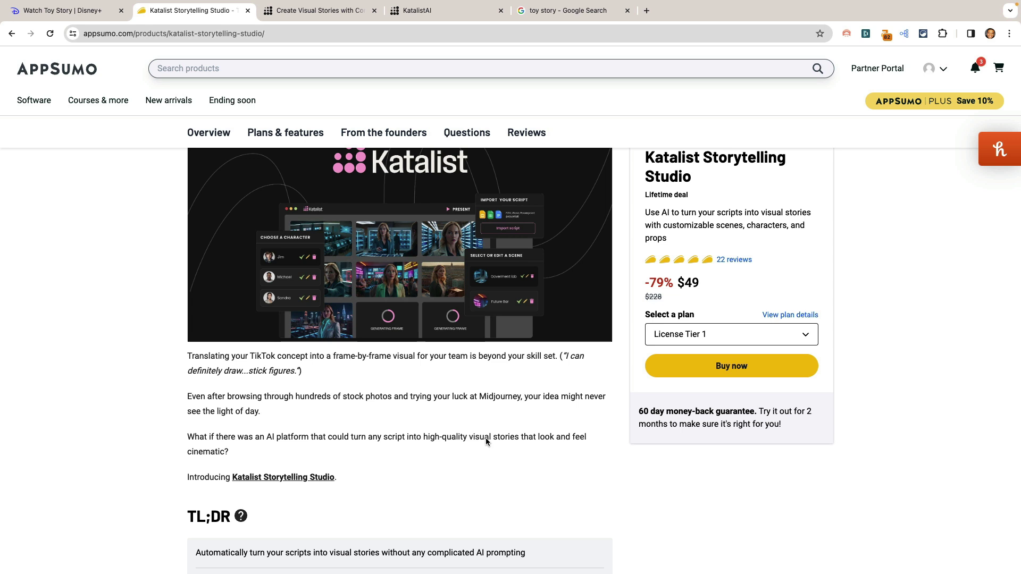
pyautogui.scroll(1, 482, 446)
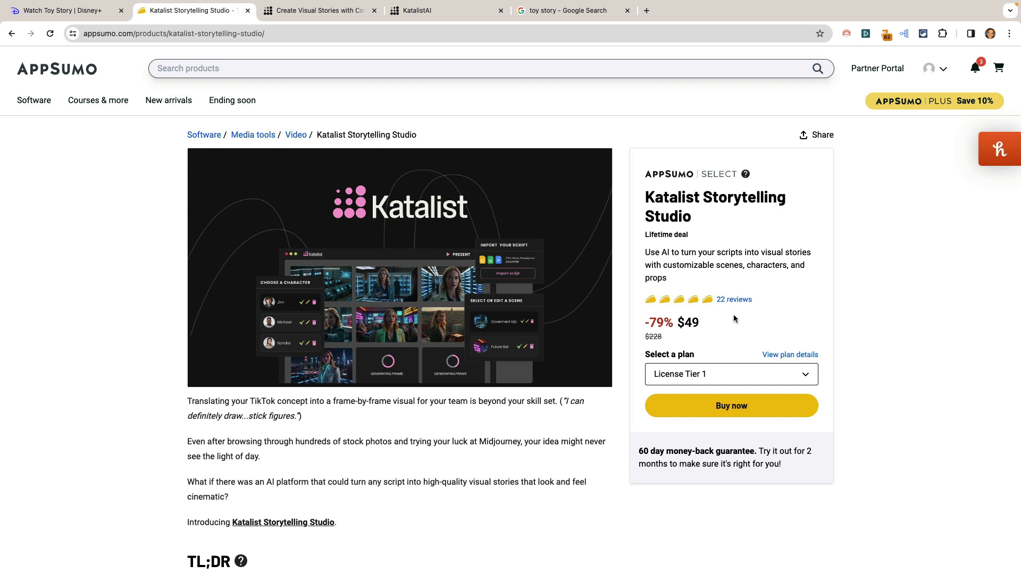
pyautogui.scroll(-1, 536, 359)
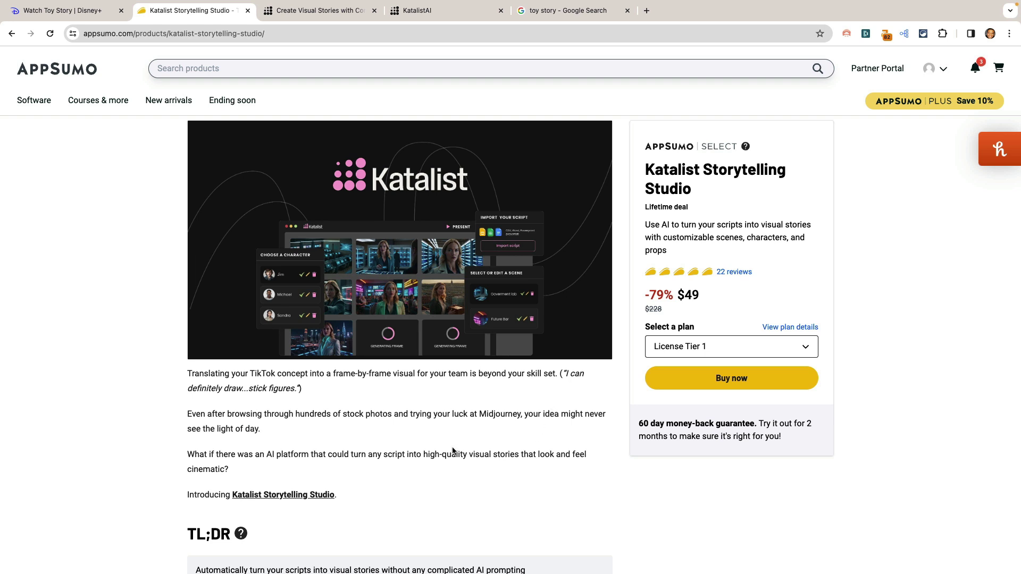
pyautogui.scroll(-2, 461, 442)
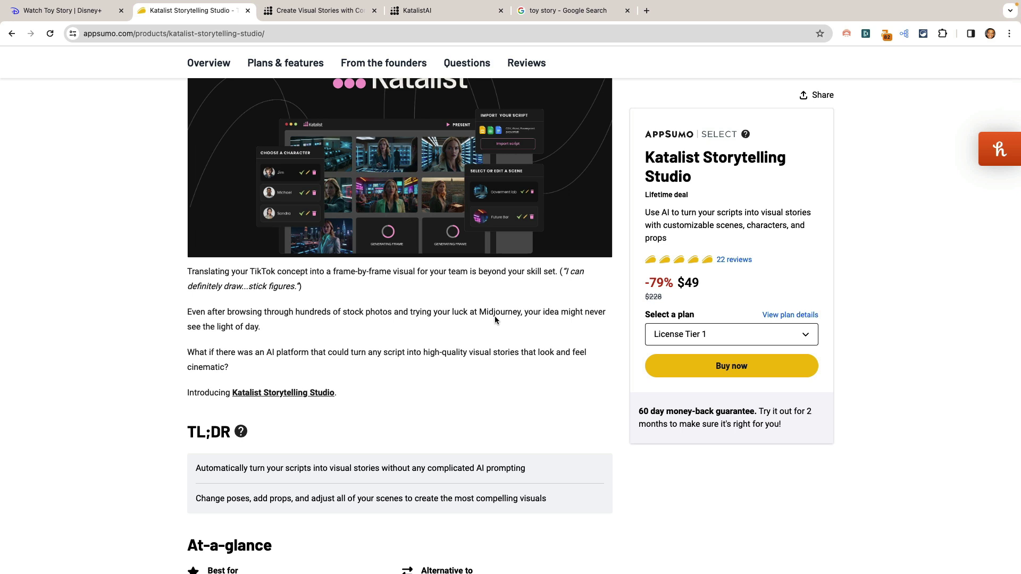
pyautogui.scroll(-3, 469, 364)
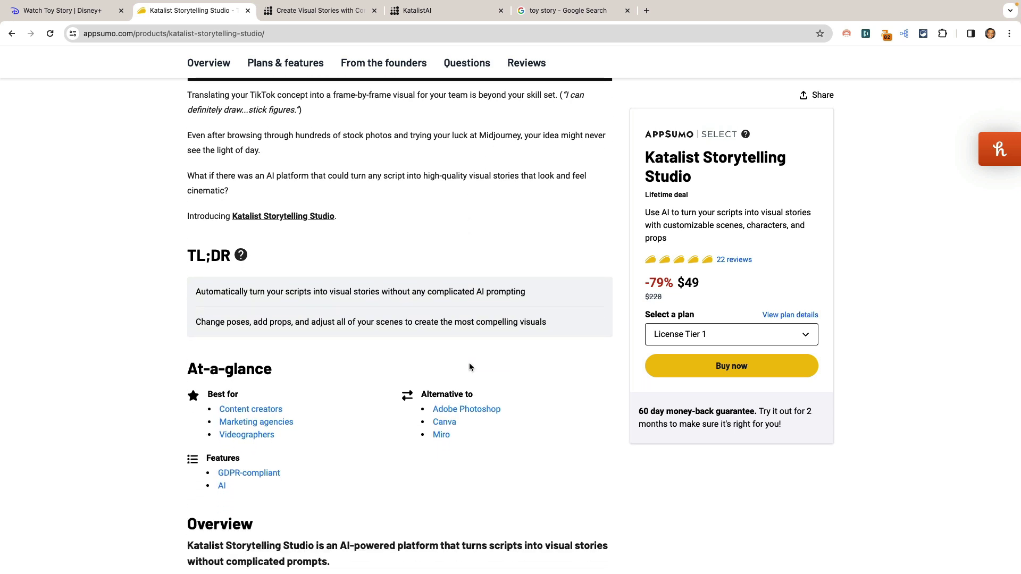
pyautogui.scroll(-1, 469, 366)
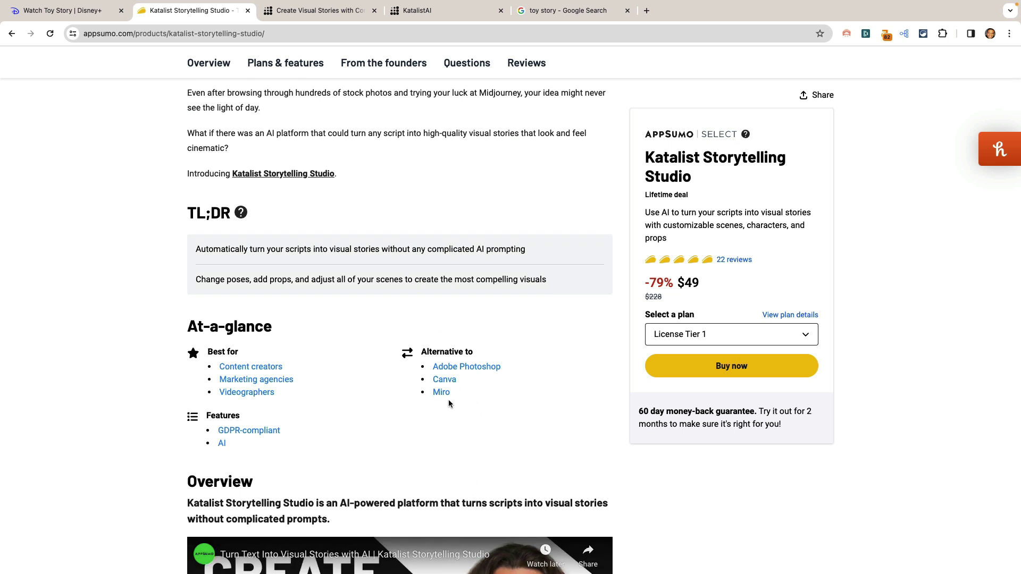
pyautogui.scroll(-12, 498, 415)
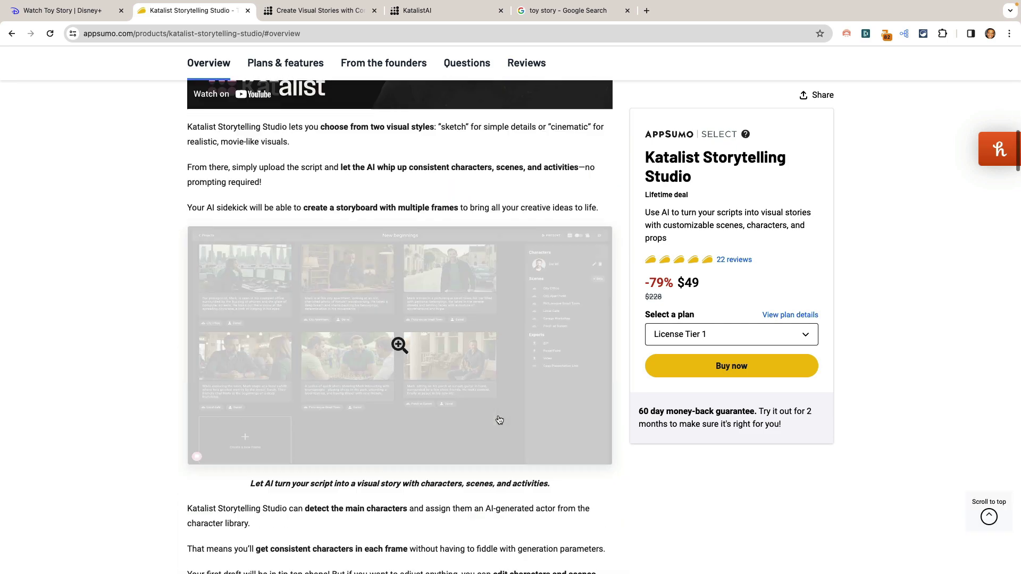
pyautogui.scroll(-15, 499, 420)
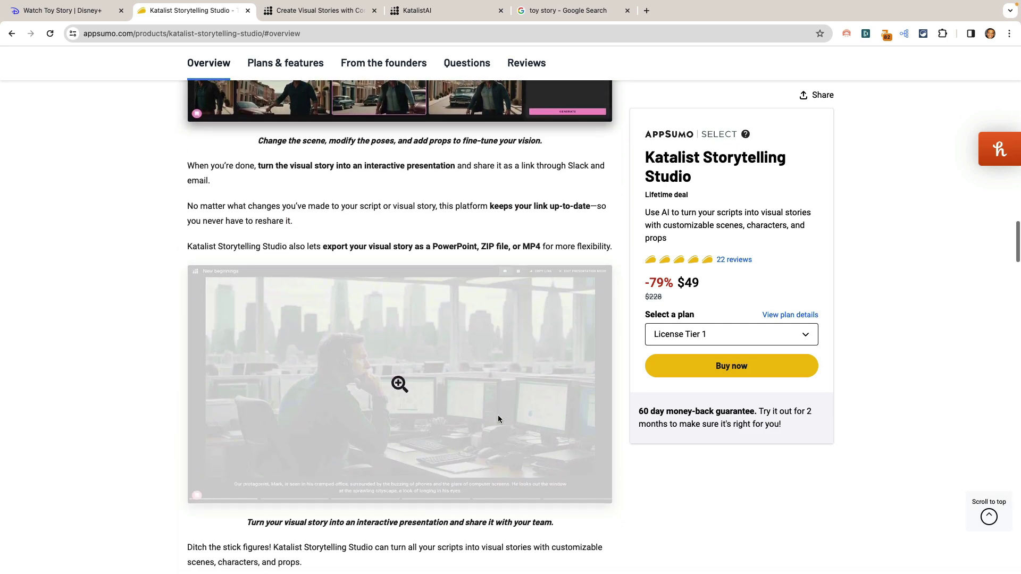
# Review the deal terms and included features, and compare the image limits, users and collaboration offered by License Tiers 1, 2 and 3.
pyautogui.scroll(-9, 640, 434)
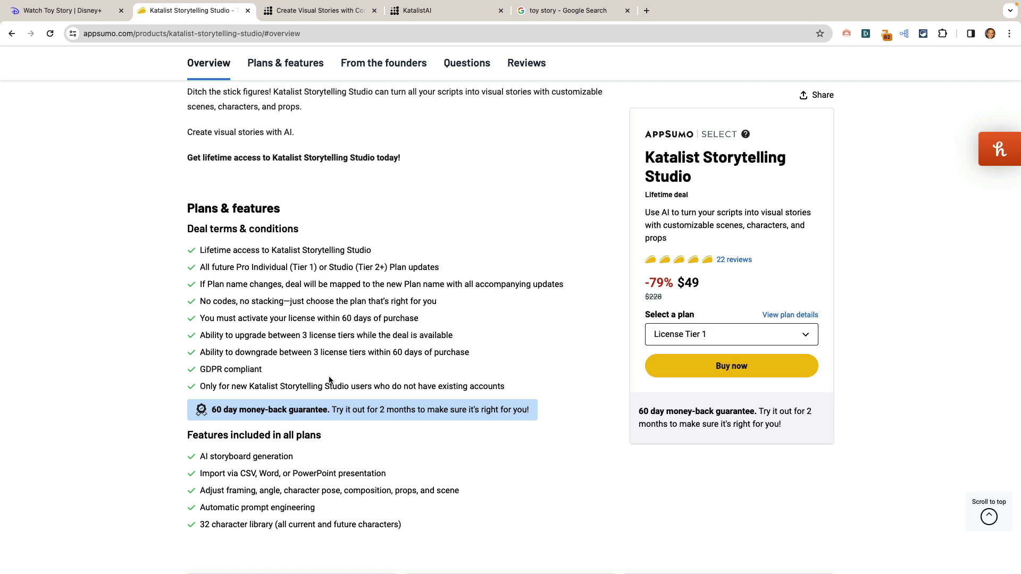
pyautogui.scroll(-6, 345, 383)
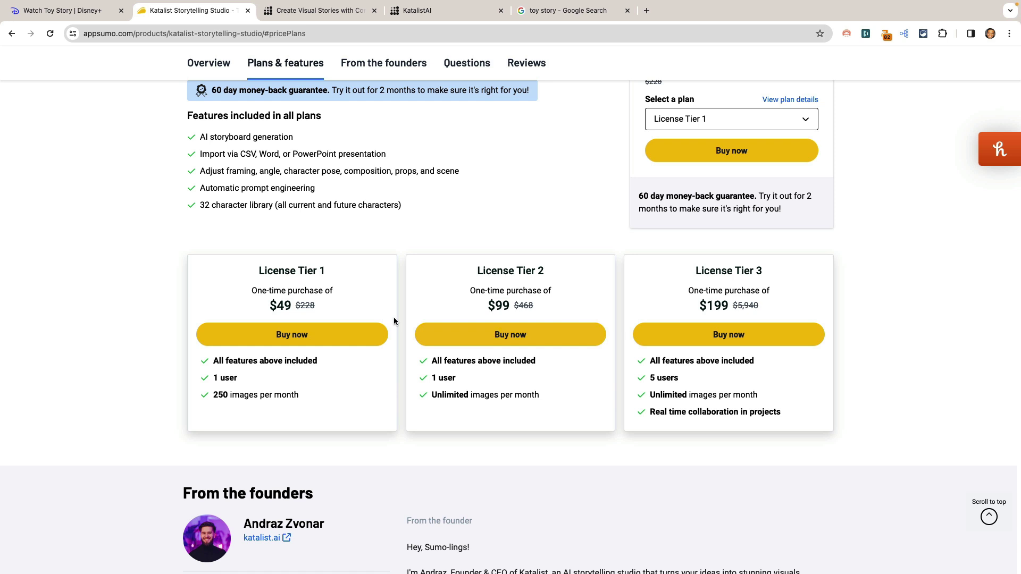
pyautogui.moveTo(477, 272); pyautogui.dragTo(558, 271)
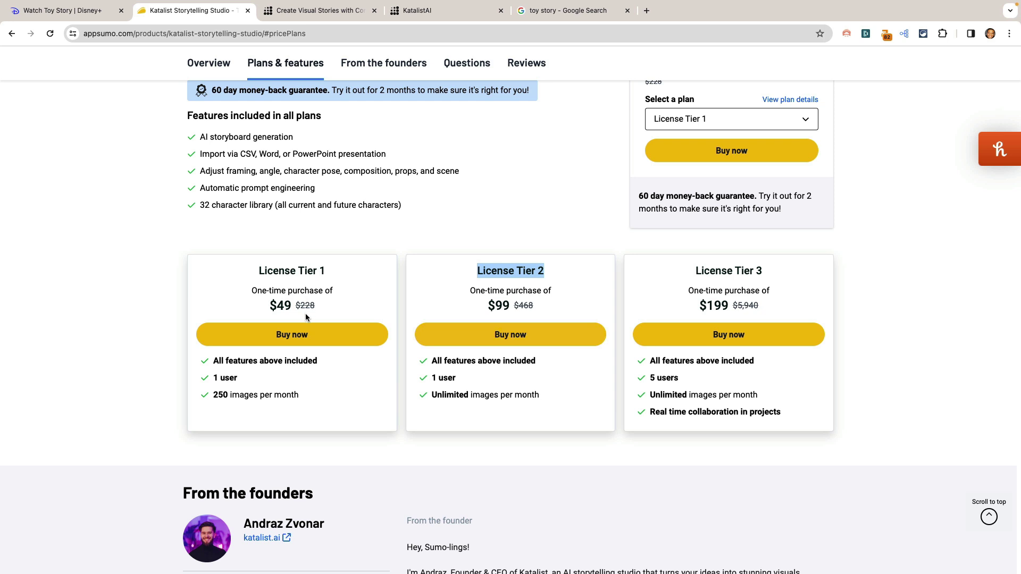
pyautogui.click(305, 394)
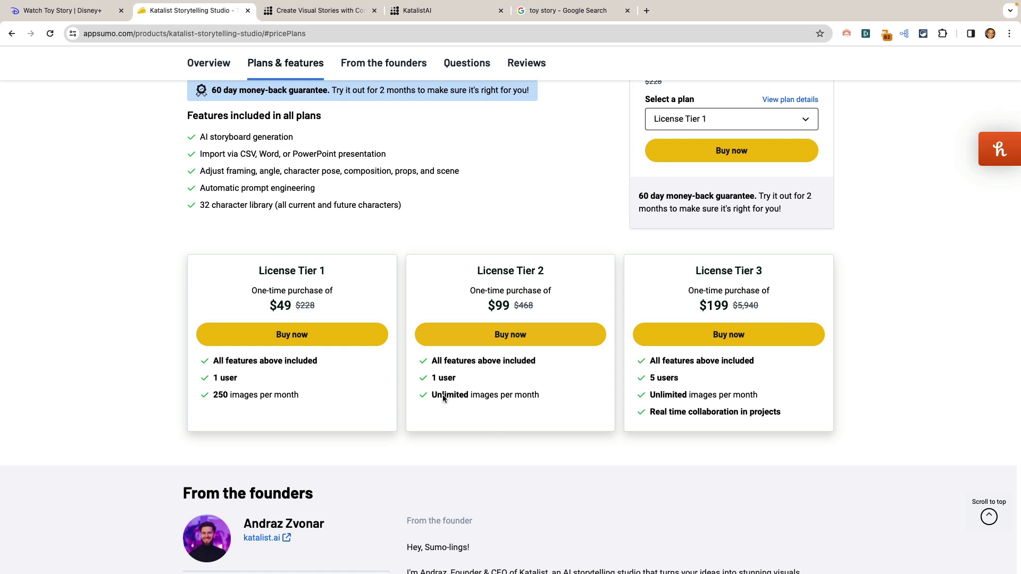
pyautogui.moveTo(444, 396); pyautogui.dragTo(548, 396)
pyautogui.click(548, 396)
pyautogui.moveTo(679, 433); pyautogui.dragTo(654, 412)
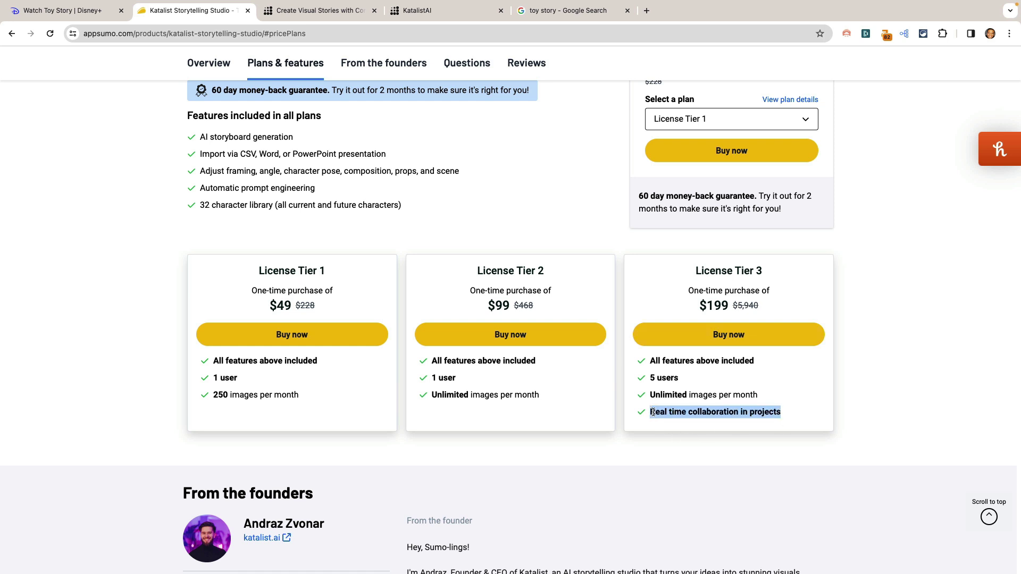
pyautogui.click(734, 413)
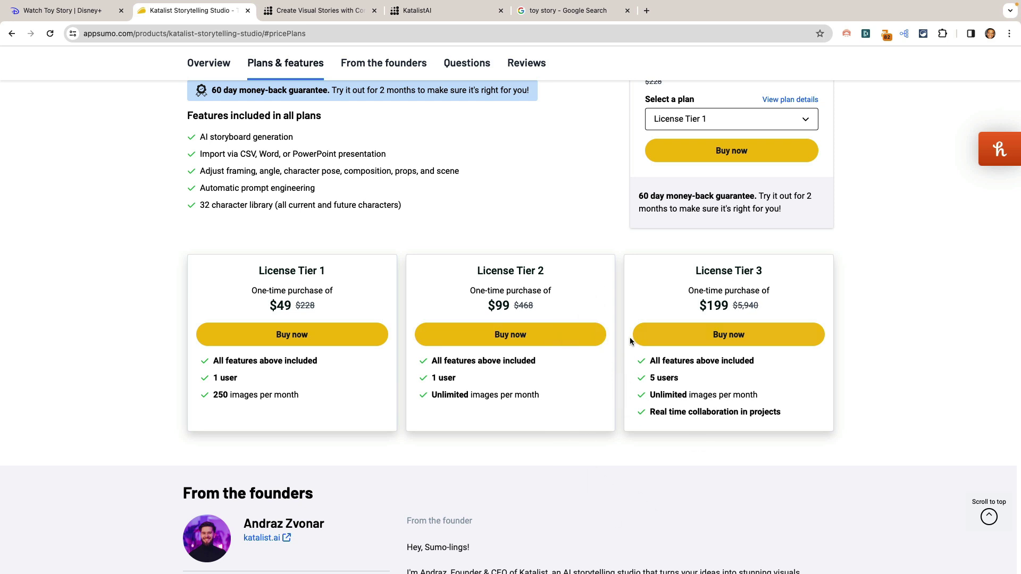
pyautogui.scroll(2, 650, 379)
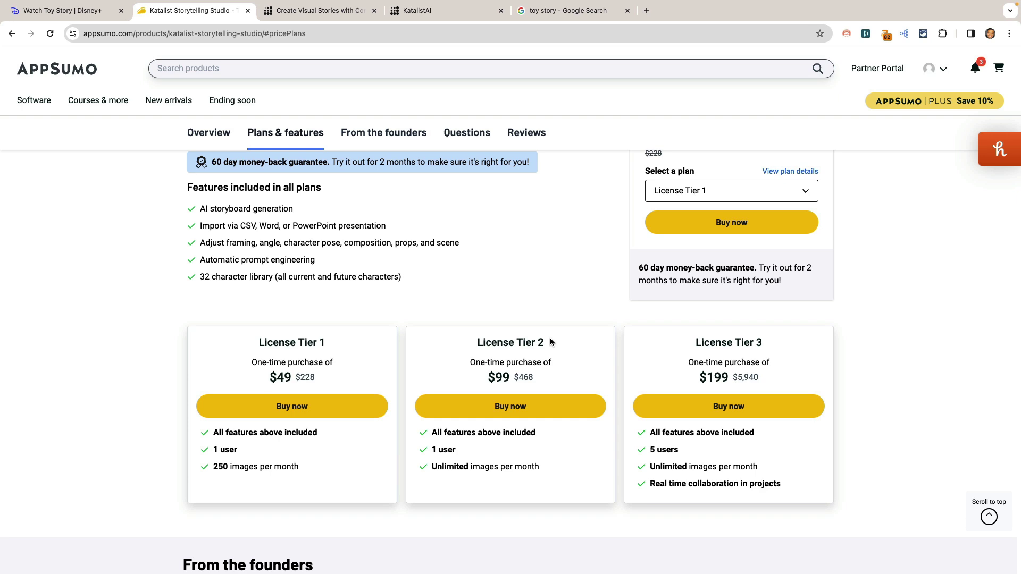
# Read the customer reviews of Katalist Storytelling Studio, including the AI-powered summary and the founder team's replies.
pyautogui.scroll(-15, 551, 341)
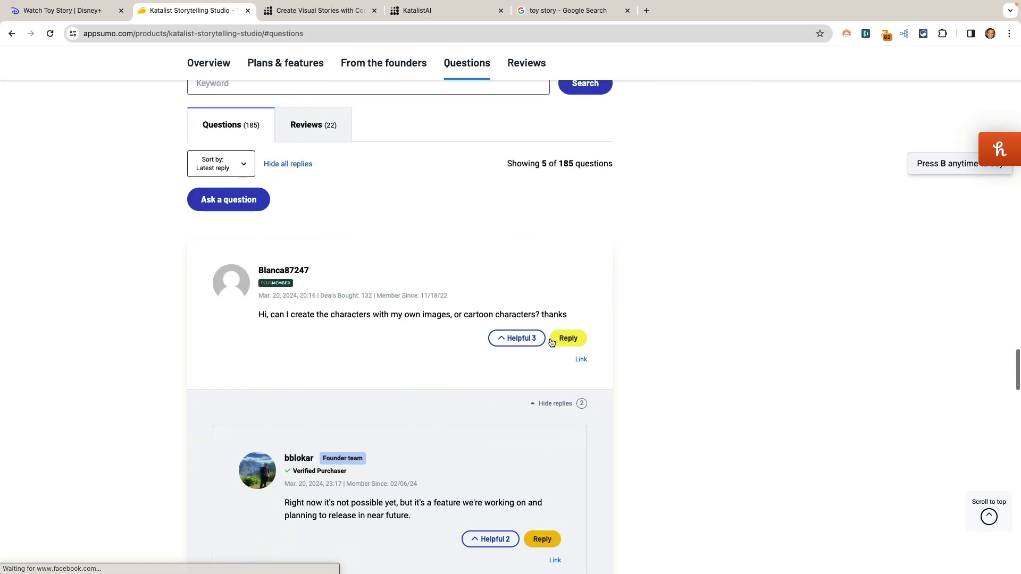
pyautogui.click(308, 127)
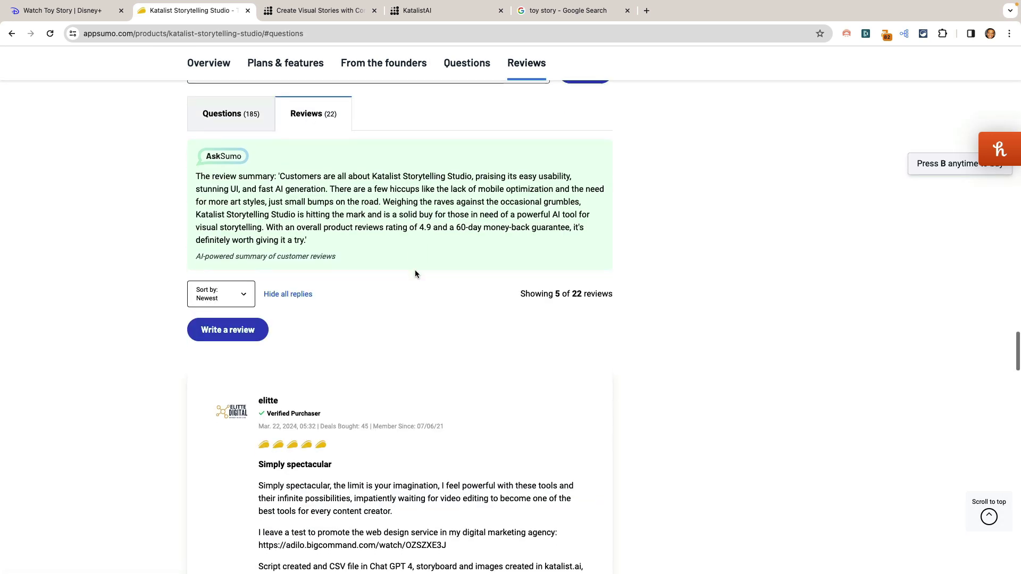
pyautogui.scroll(-5, 415, 270)
pyautogui.scroll(-8, 321, 290)
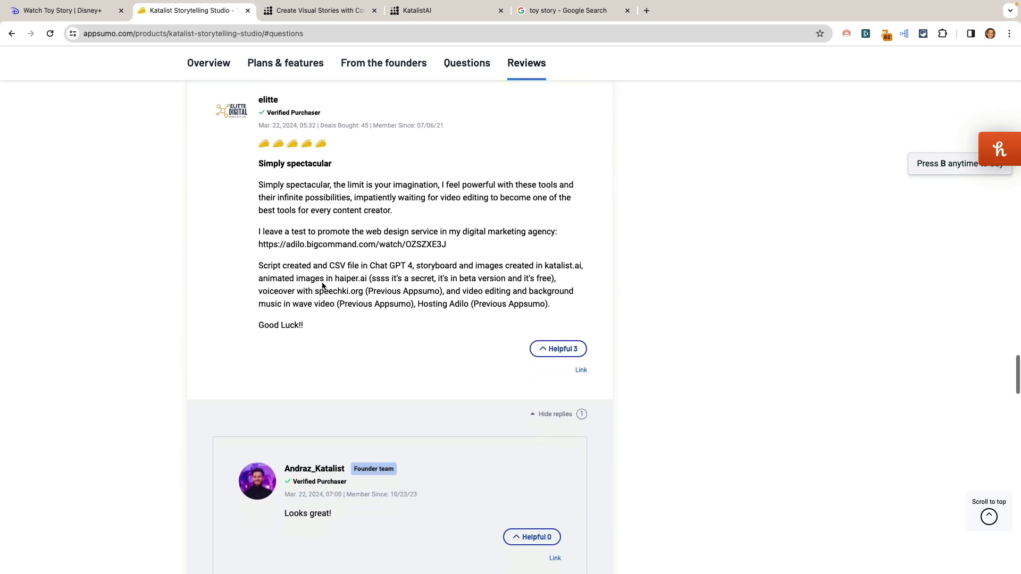
pyautogui.scroll(-2, 357, 361)
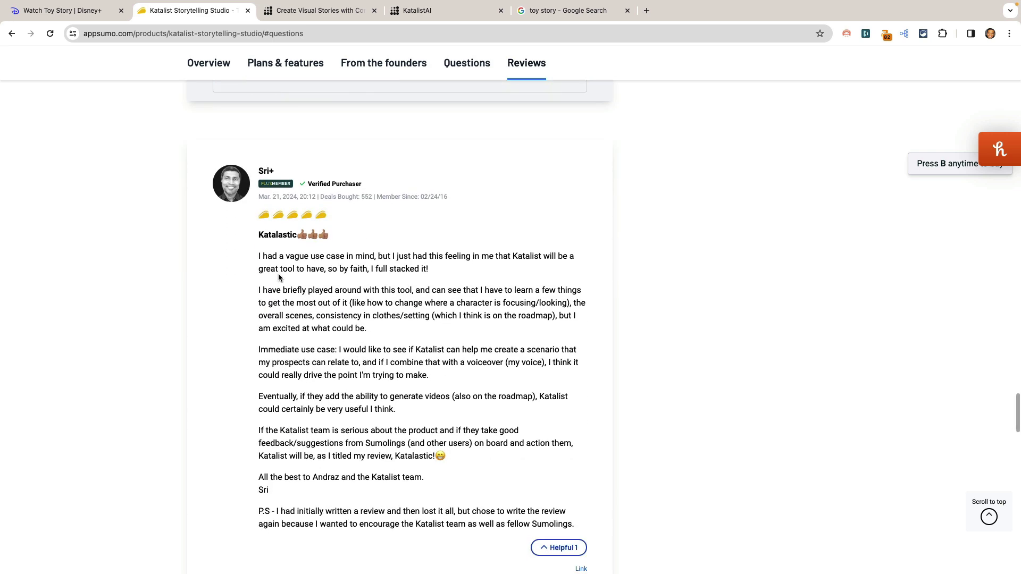
pyautogui.scroll(-9, 341, 311)
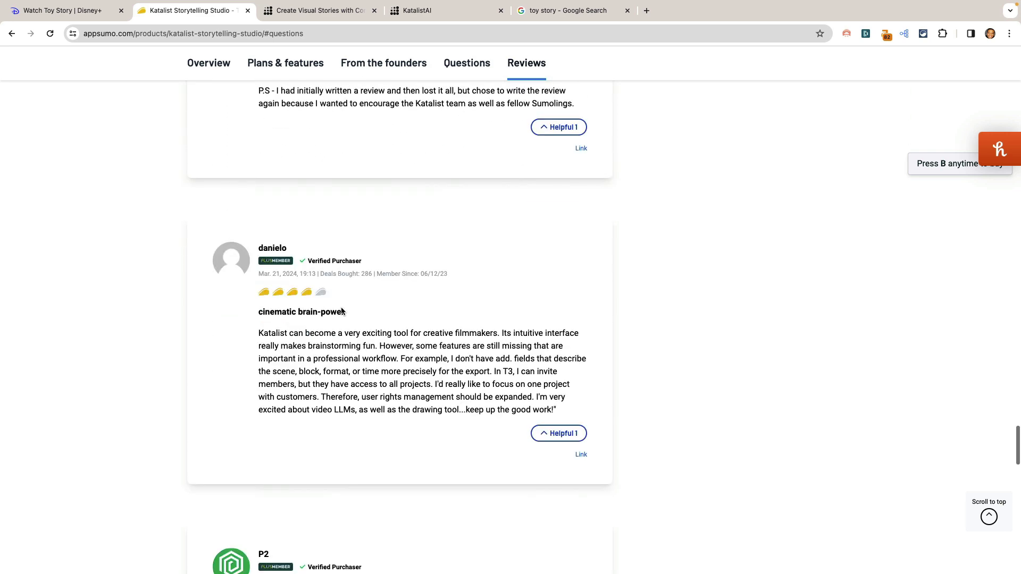
pyautogui.scroll(-6, 311, 301)
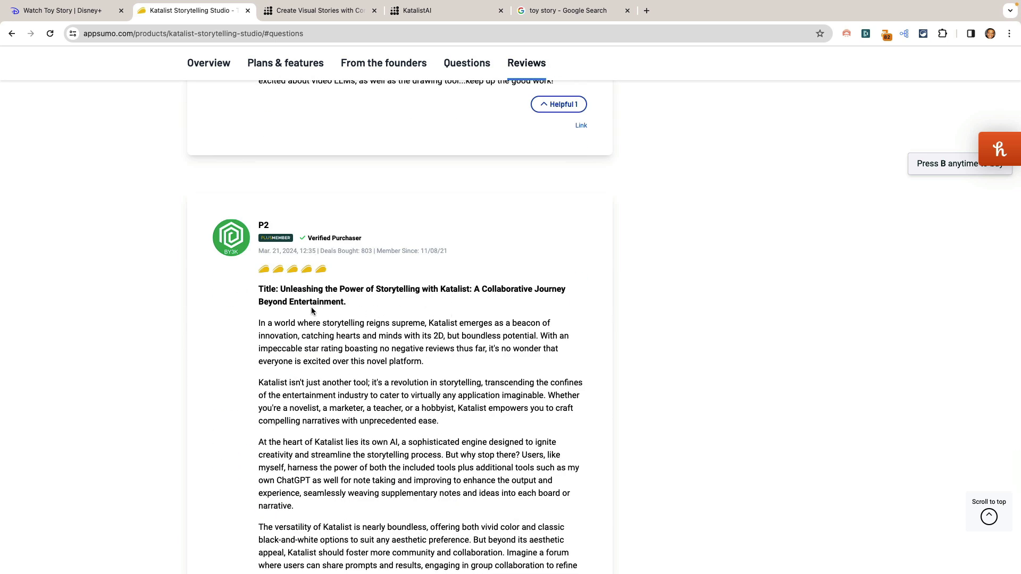
pyautogui.scroll(-15, 375, 414)
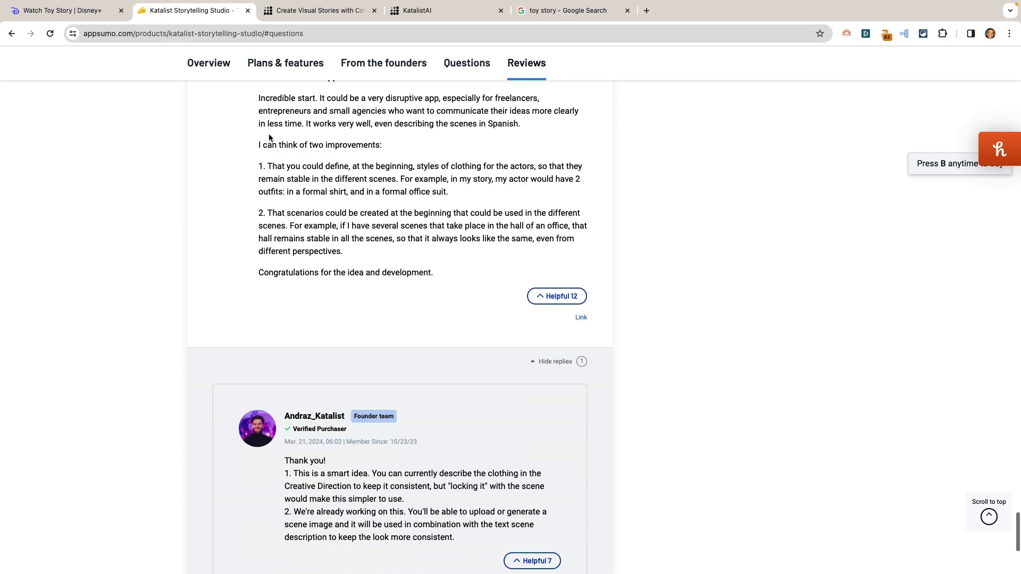
pyautogui.scroll(3, 287, 191)
pyautogui.scroll(-5, 394, 319)
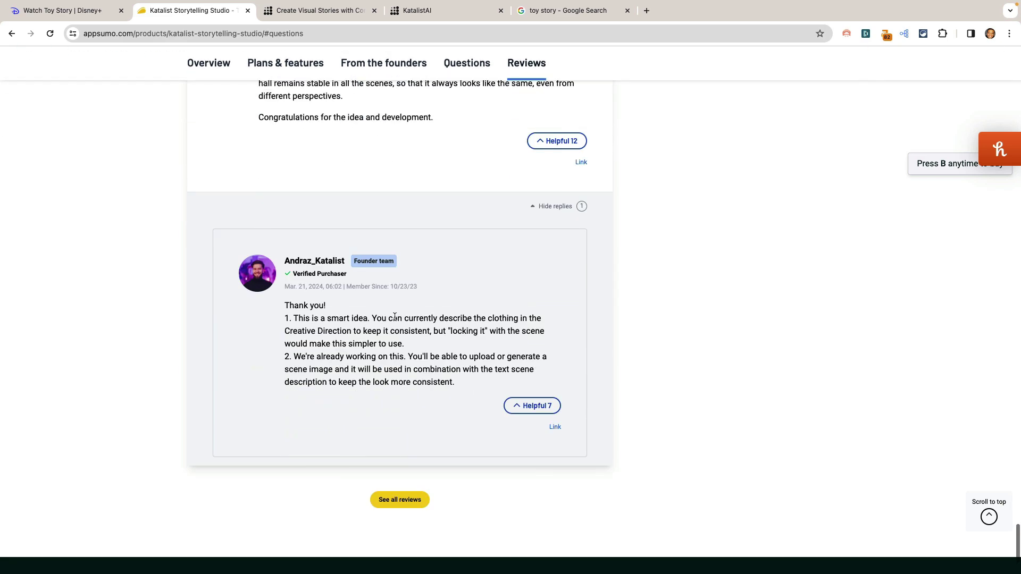
pyautogui.scroll(20, 384, 382)
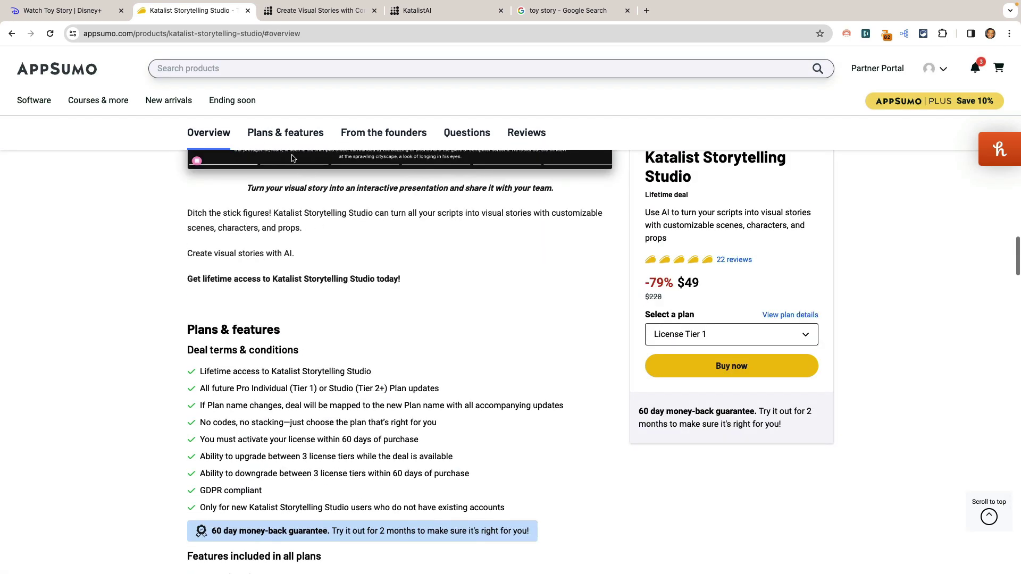
# Switch to the katalist.ai homepage and examine its consistent characters headline, product preview and feature highlights.
pyautogui.click(318, 10)
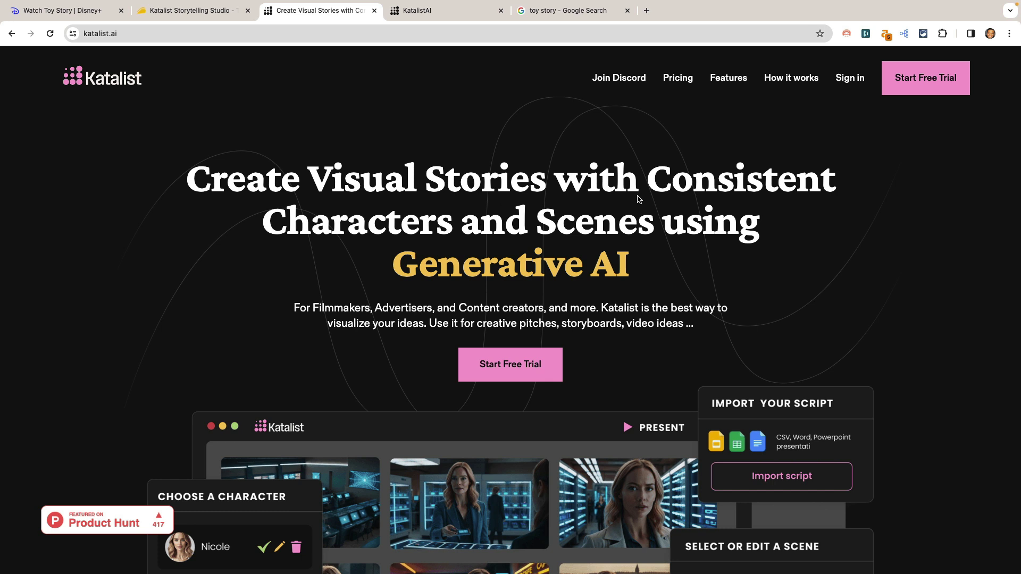
pyautogui.moveTo(645, 189); pyautogui.dragTo(458, 230)
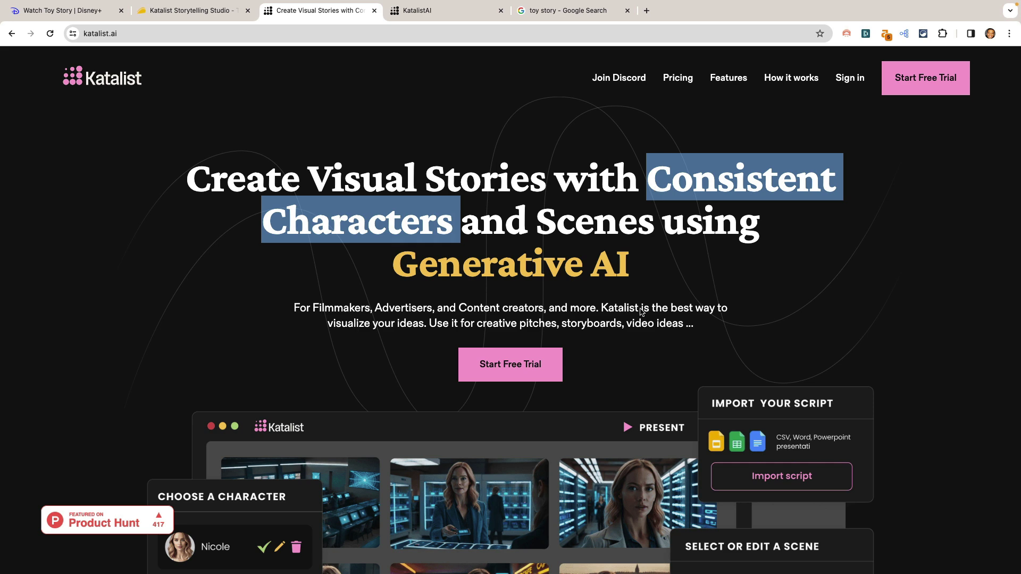
pyautogui.scroll(-5, 641, 312)
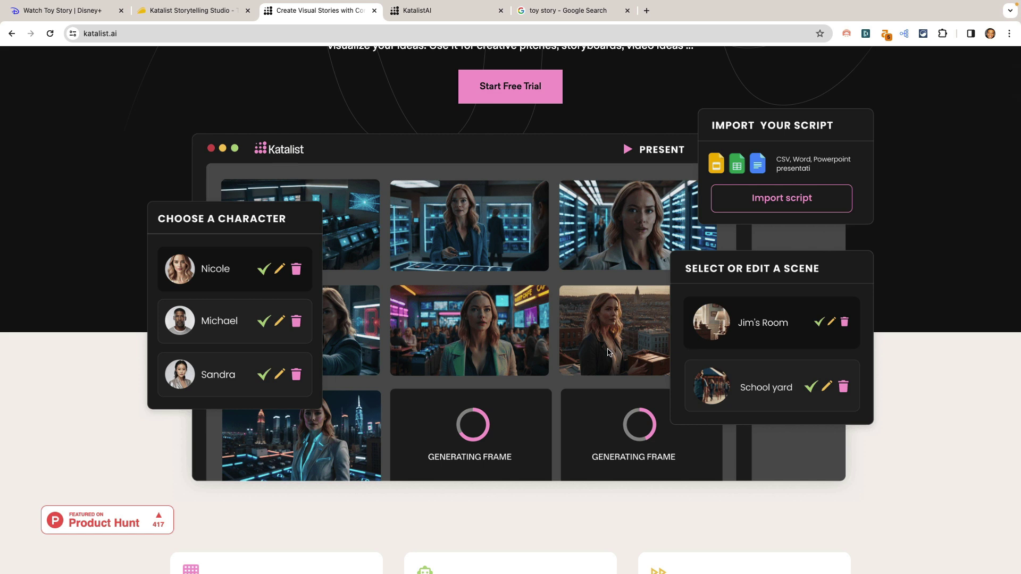
pyautogui.scroll(-9, 608, 352)
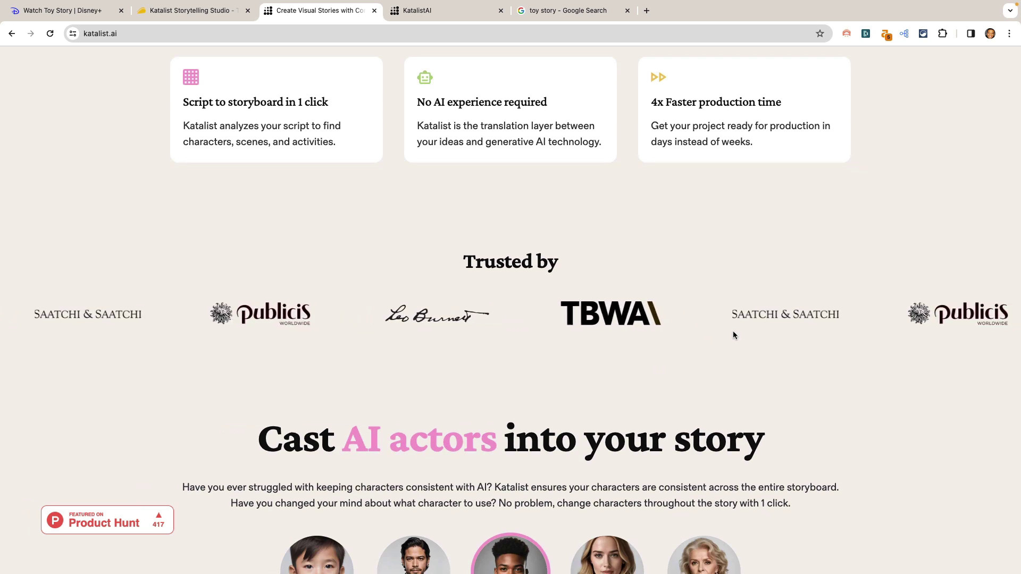
pyautogui.scroll(-6, 719, 353)
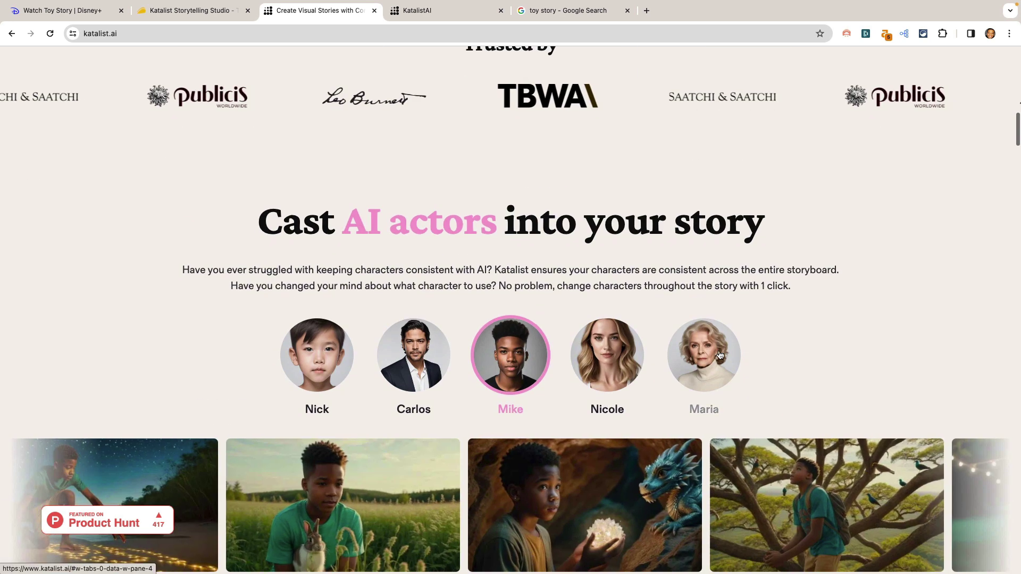
# Preview the sample story frames for the AI actors Carlos, Nick, Maria and Nicole in the actor casting section.
pyautogui.scroll(-2, 719, 353)
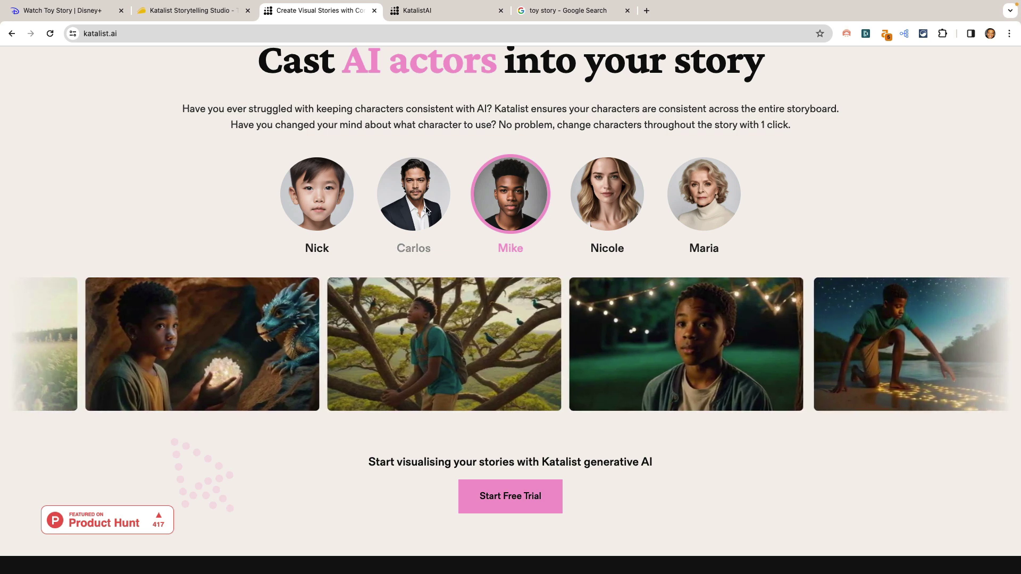
pyautogui.click(411, 248)
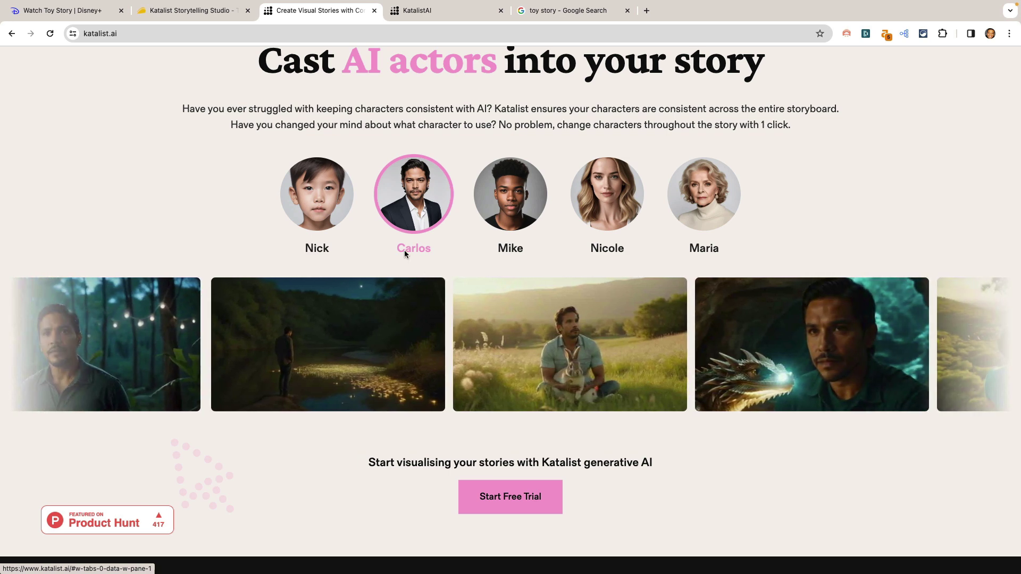
pyautogui.click(338, 209)
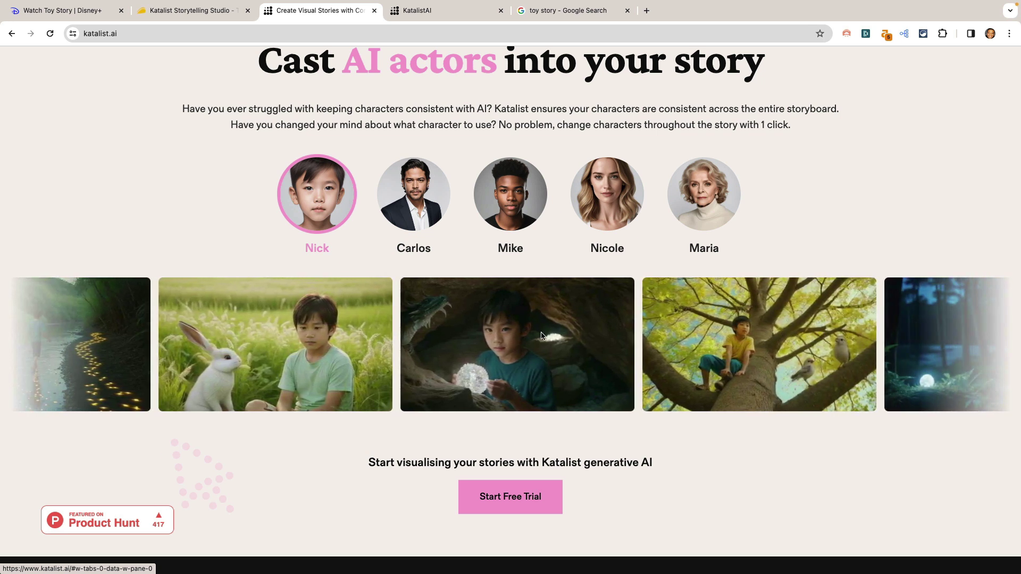
pyautogui.scroll(-1, 624, 335)
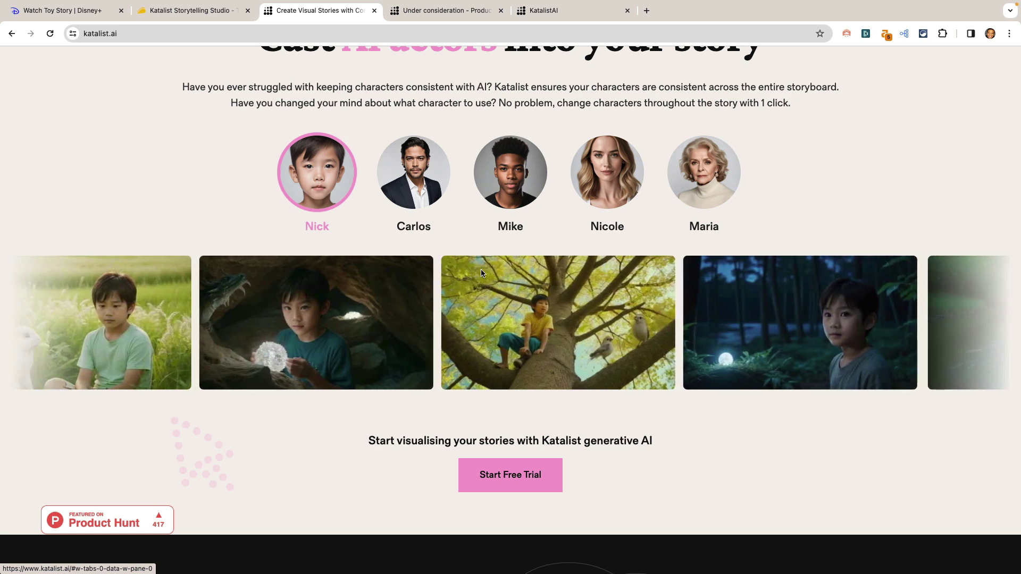
pyautogui.click(686, 177)
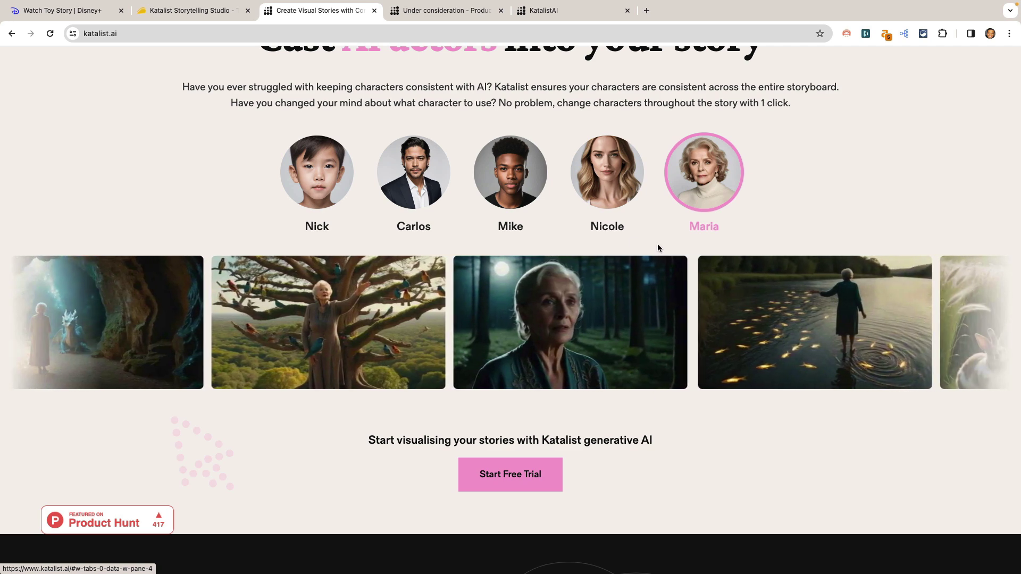
pyautogui.click(610, 191)
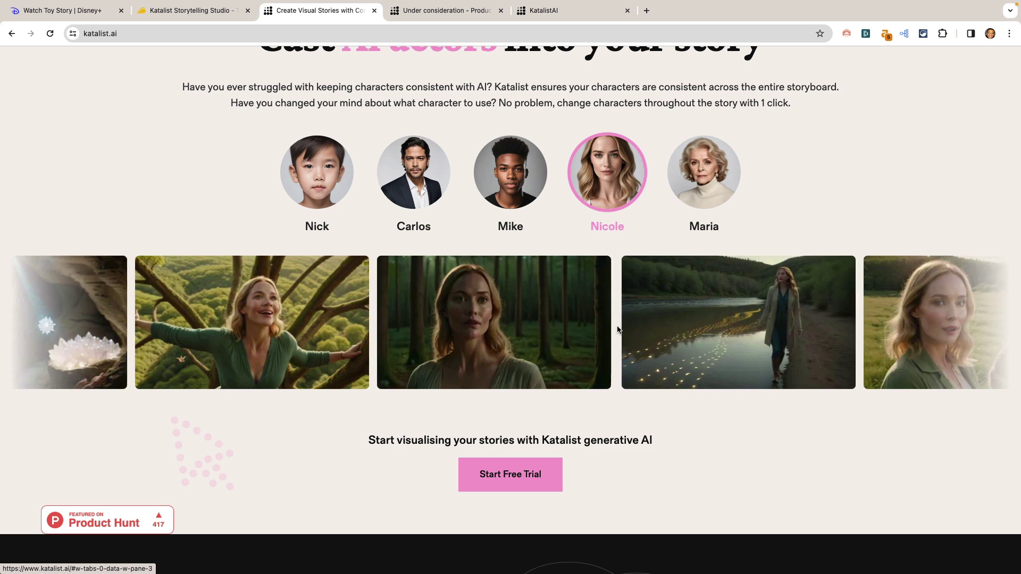
# Preview the sample story frames for the Dinosaurs and Medieval castle scenes in the scene control section.
pyautogui.scroll(-5, 625, 328)
pyautogui.scroll(-2, 625, 328)
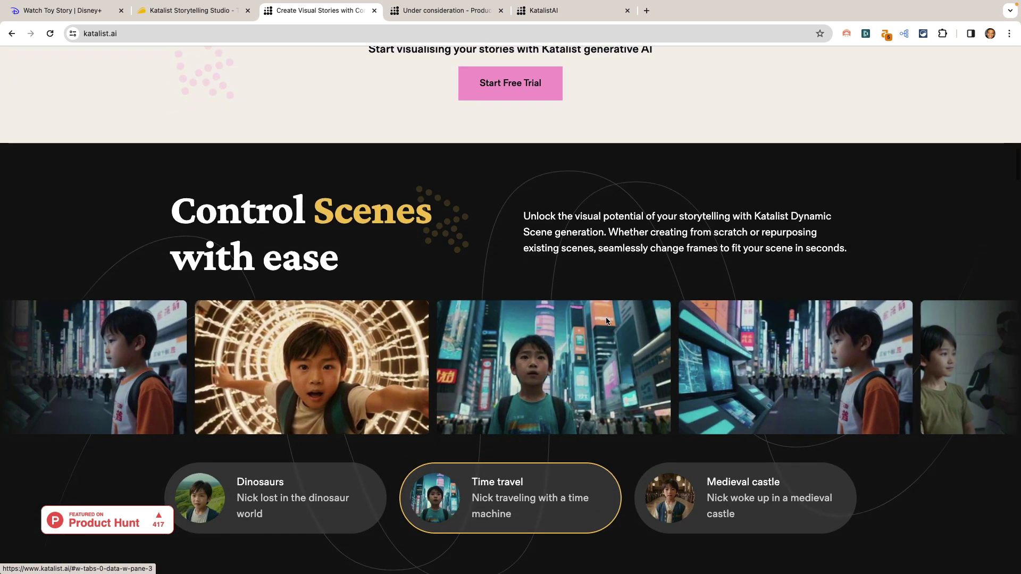
pyautogui.scroll(-3, 362, 346)
pyautogui.click(360, 347)
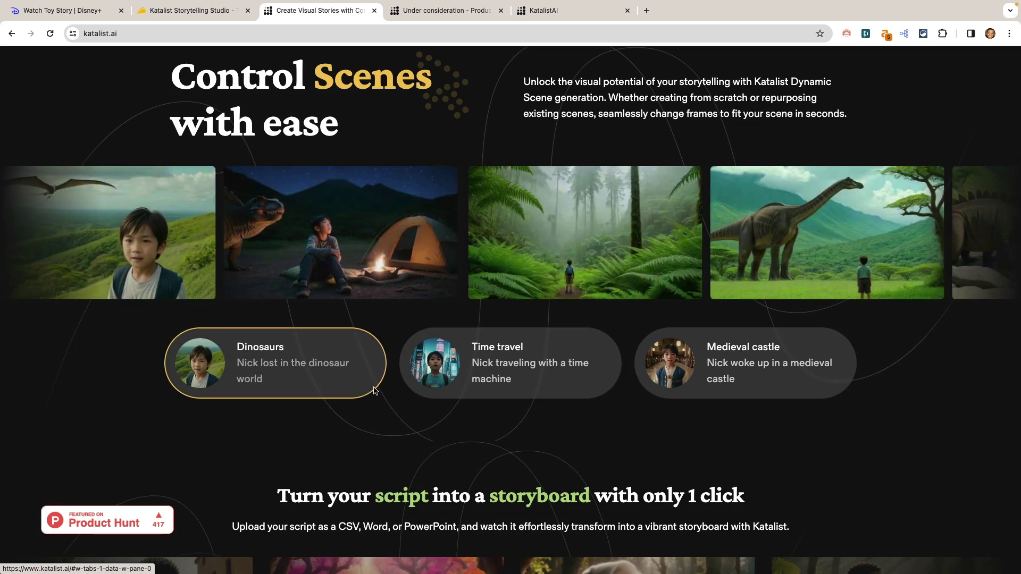
pyautogui.click(648, 385)
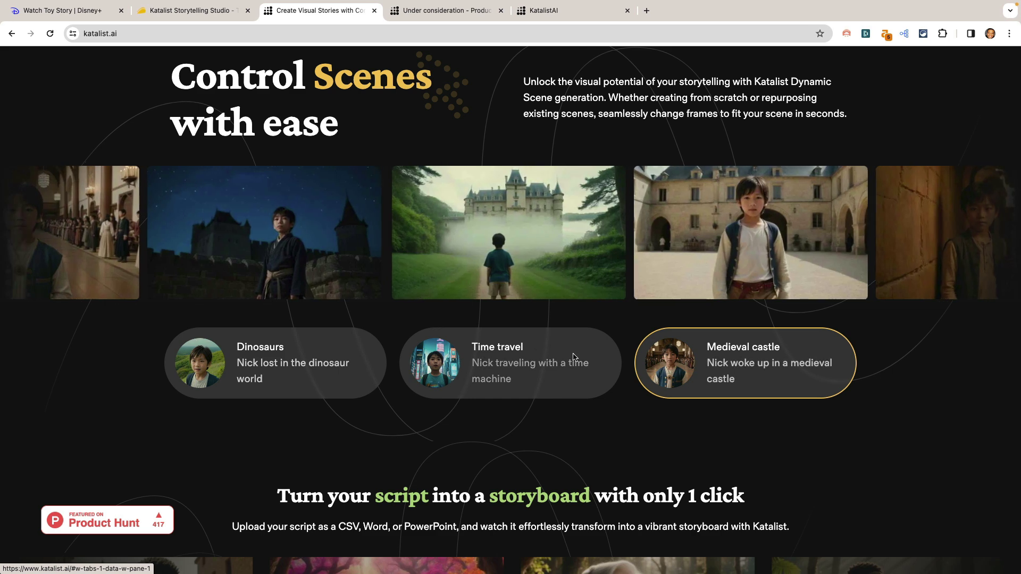
# Read how scripts are imported and turned into a storyboard, and continue to the Discord community section.
pyautogui.scroll(-4, 589, 367)
pyautogui.scroll(-4, 592, 372)
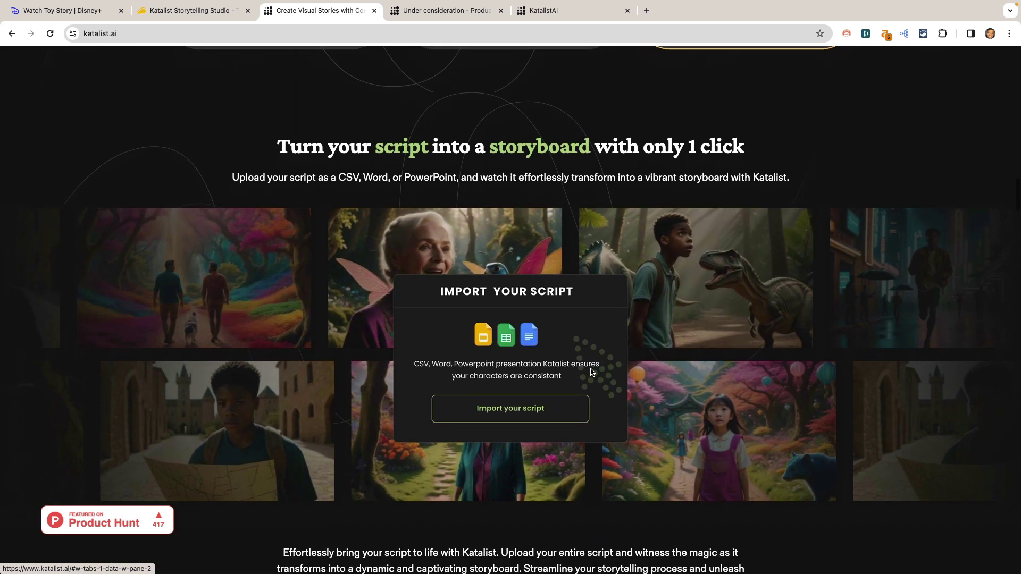
pyautogui.scroll(-5, 592, 372)
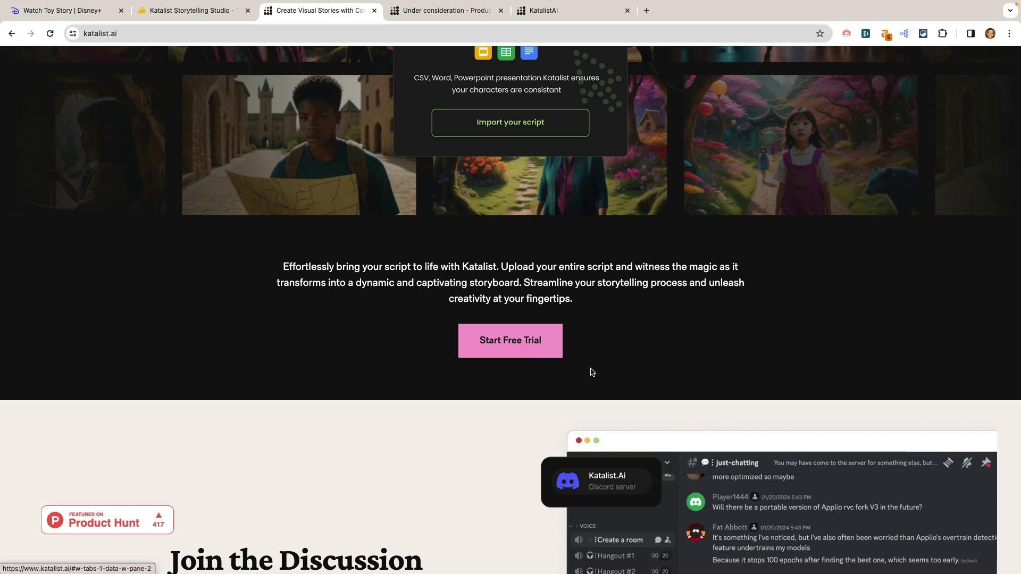
pyautogui.scroll(-5, 592, 371)
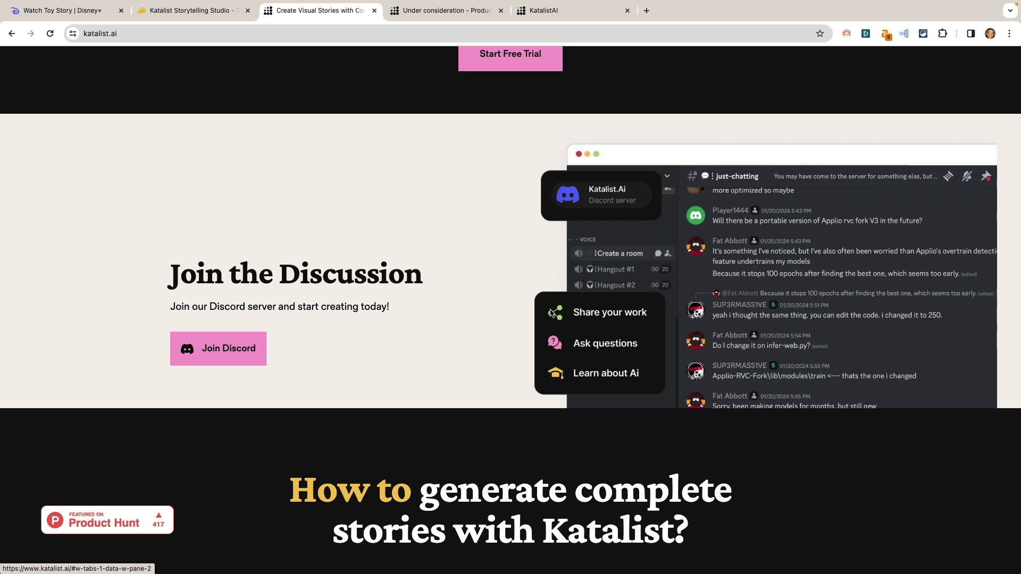
# Examine the three stages of generating a complete story: importing the script, automatic visuals and tweaking shots.
pyautogui.scroll(-8, 587, 351)
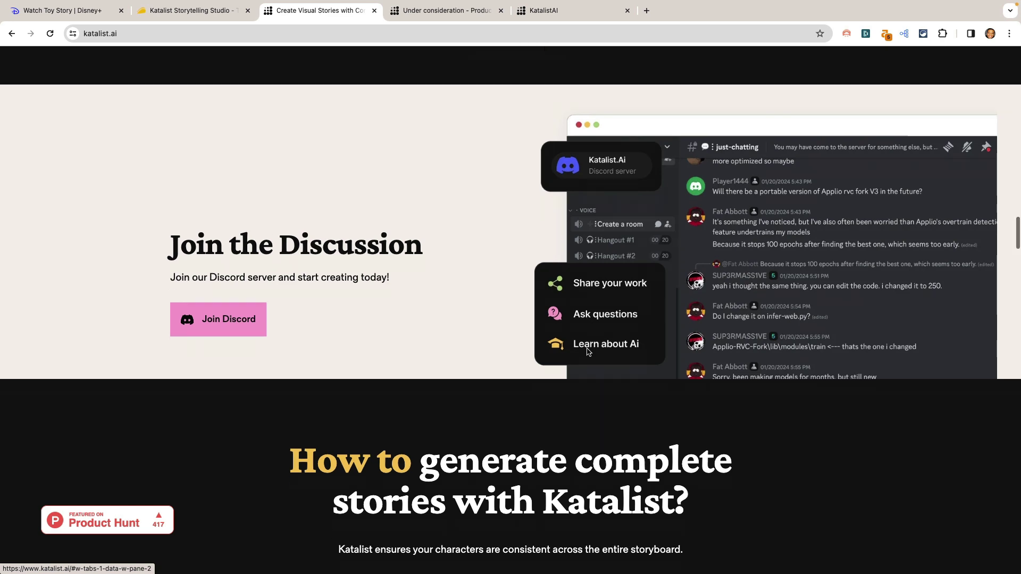
pyautogui.scroll(-1, 587, 351)
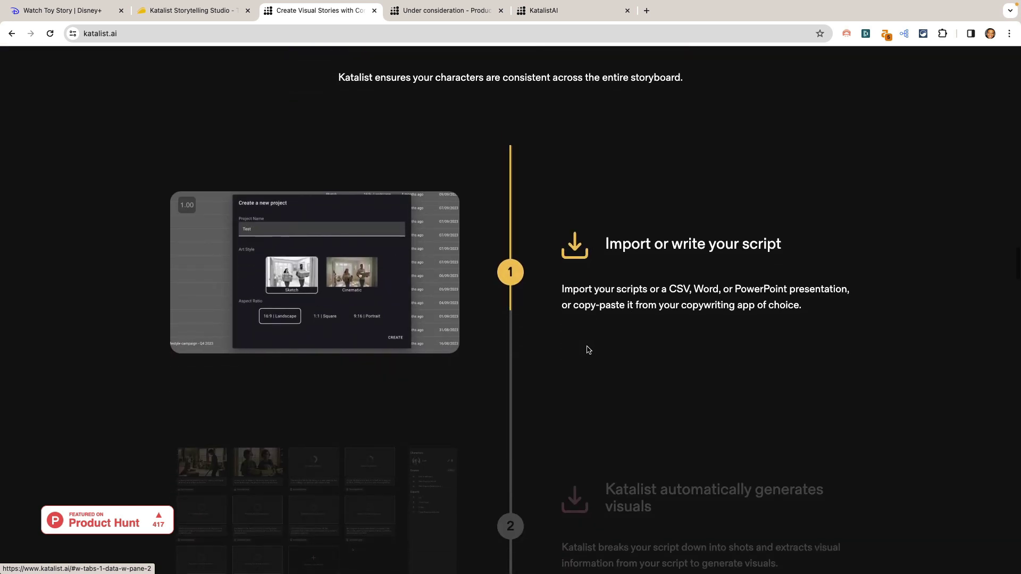
pyautogui.scroll(-1, 660, 272)
pyautogui.scroll(-1, 659, 272)
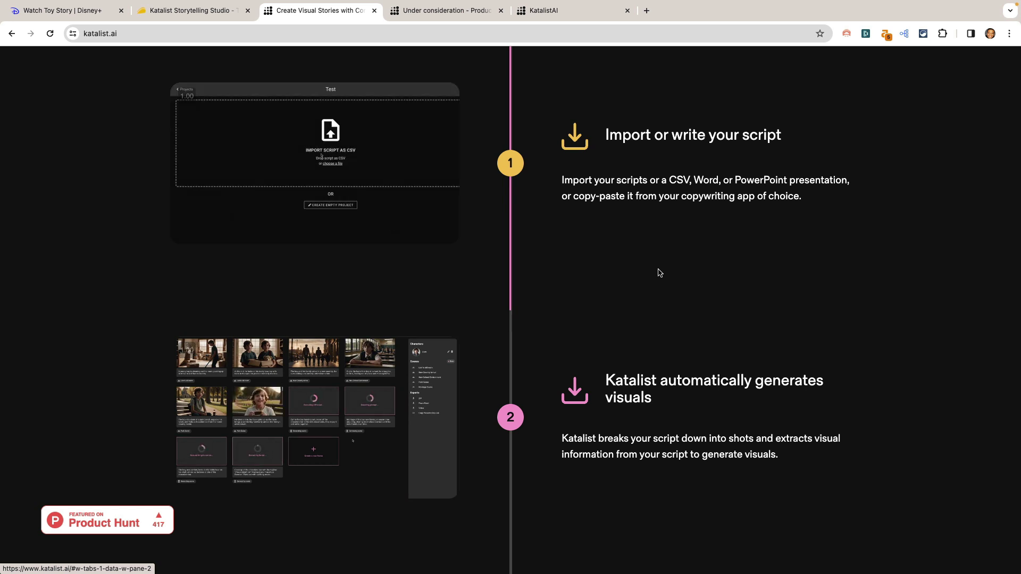
pyautogui.scroll(-1, 660, 273)
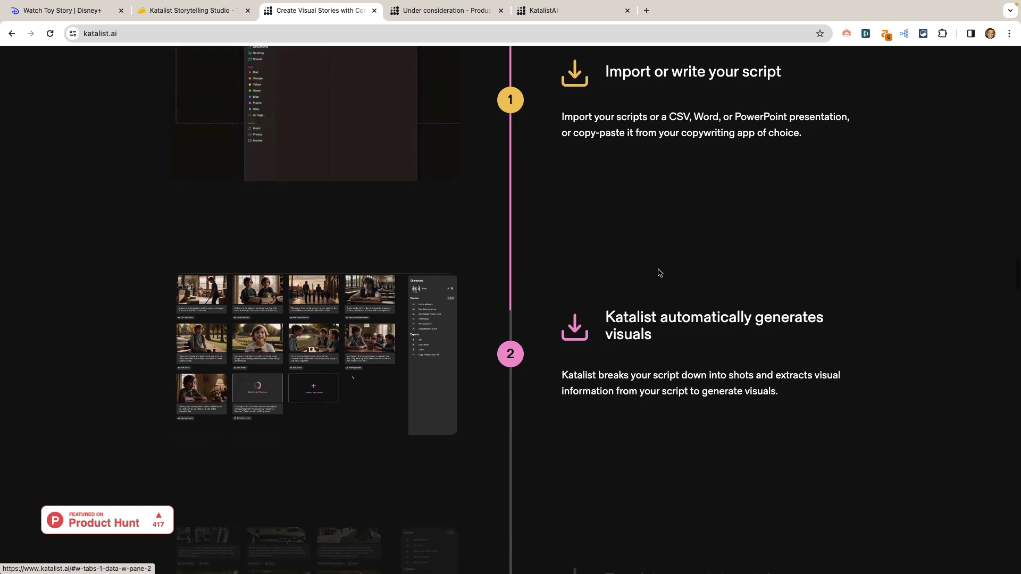
pyautogui.scroll(-5, 655, 333)
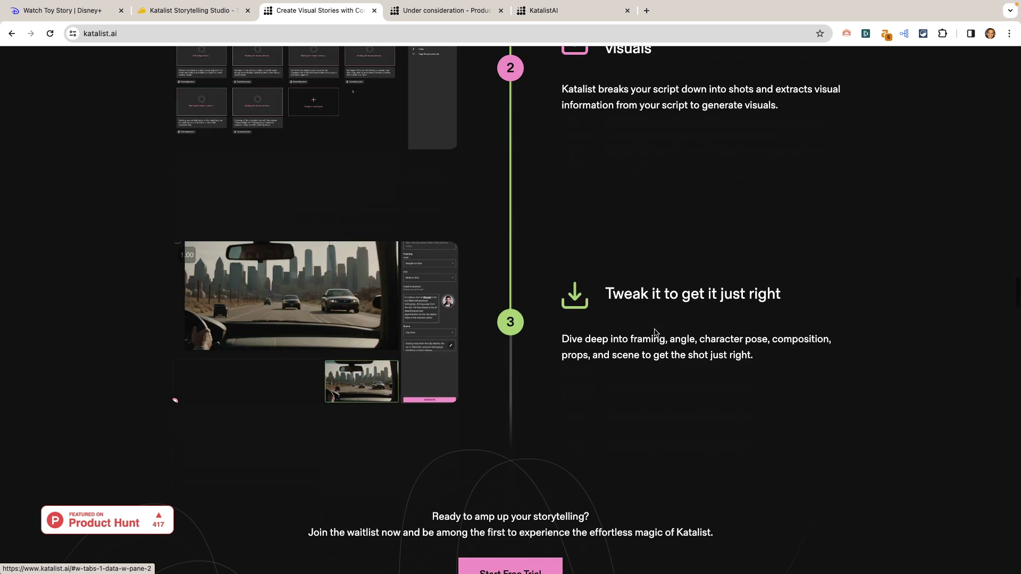
pyautogui.scroll(-1, 656, 332)
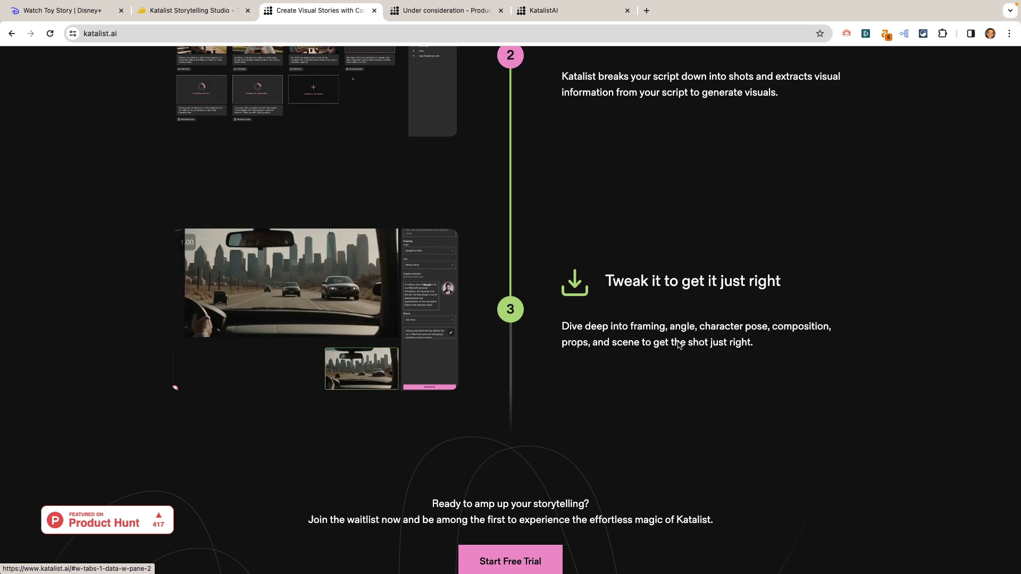
# Examine the use cases for movie storyboards and for upgrading content with AI-generated images.
pyautogui.scroll(-12, 677, 341)
pyautogui.scroll(-3, 678, 342)
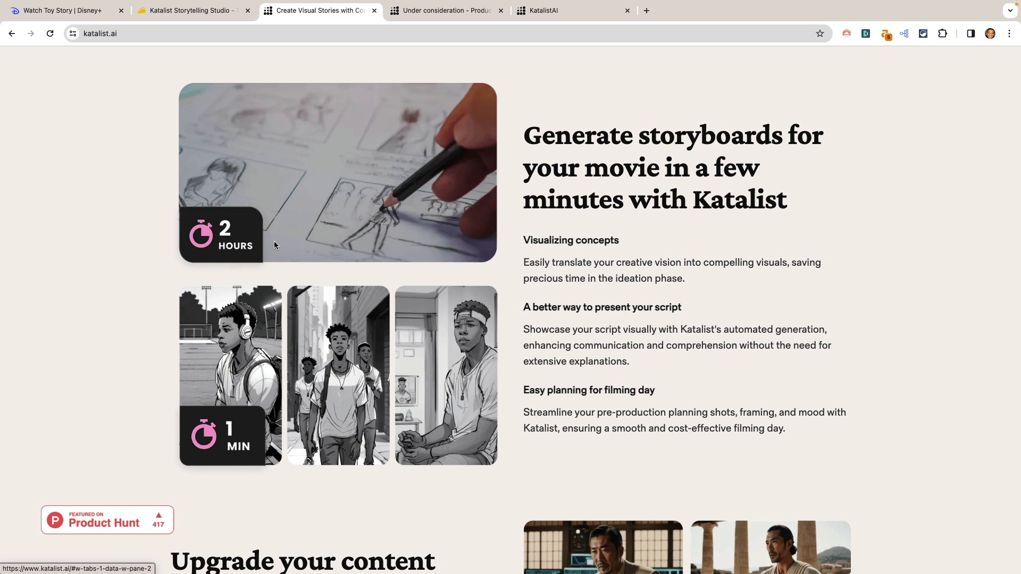
pyautogui.scroll(-8, 430, 260)
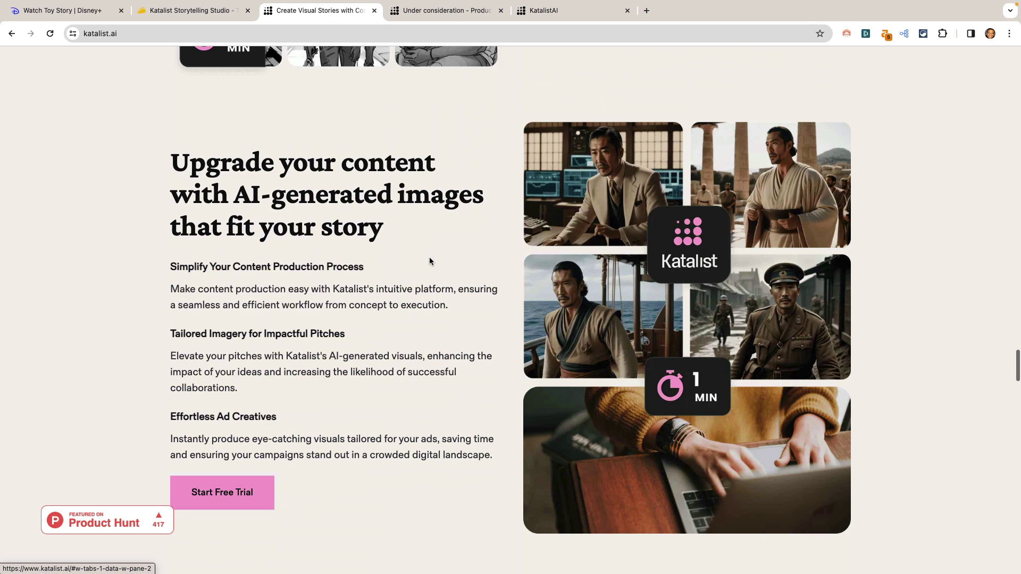
pyautogui.scroll(-1, 429, 260)
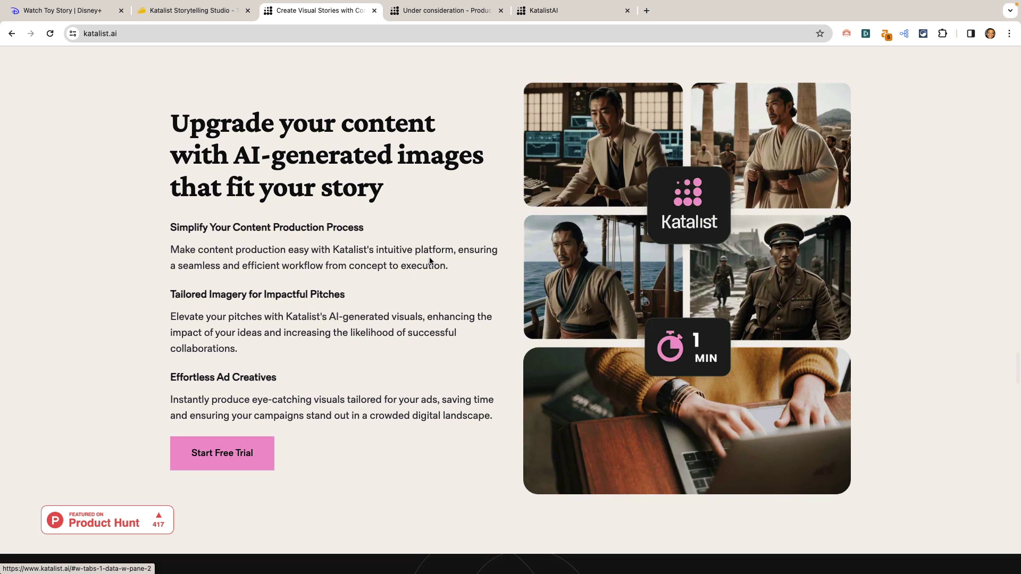
# Switch to the Katalist product roadmap and go from the features under consideration to the planned ones.
pyautogui.click(545, 17)
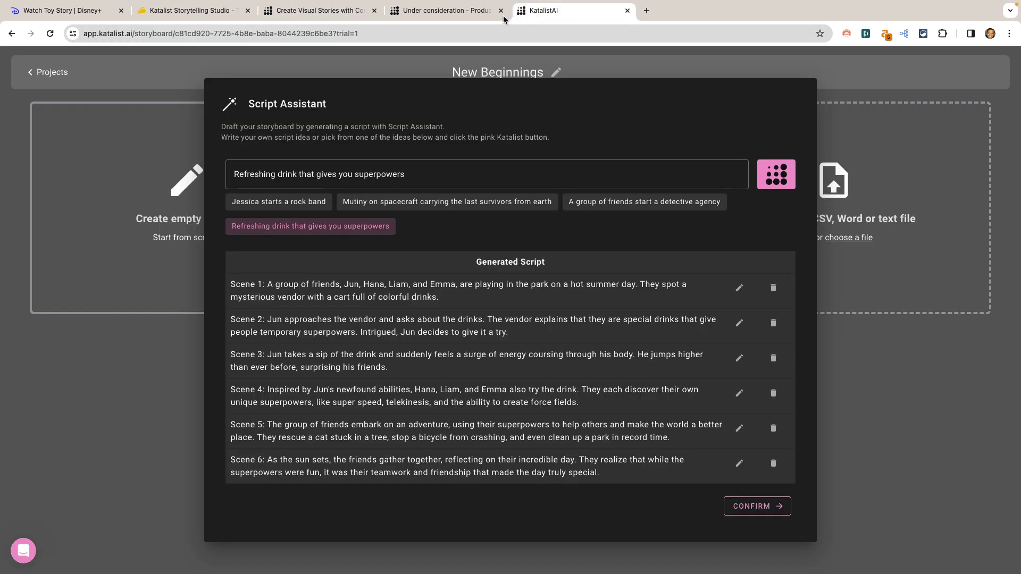
pyautogui.click(477, 17)
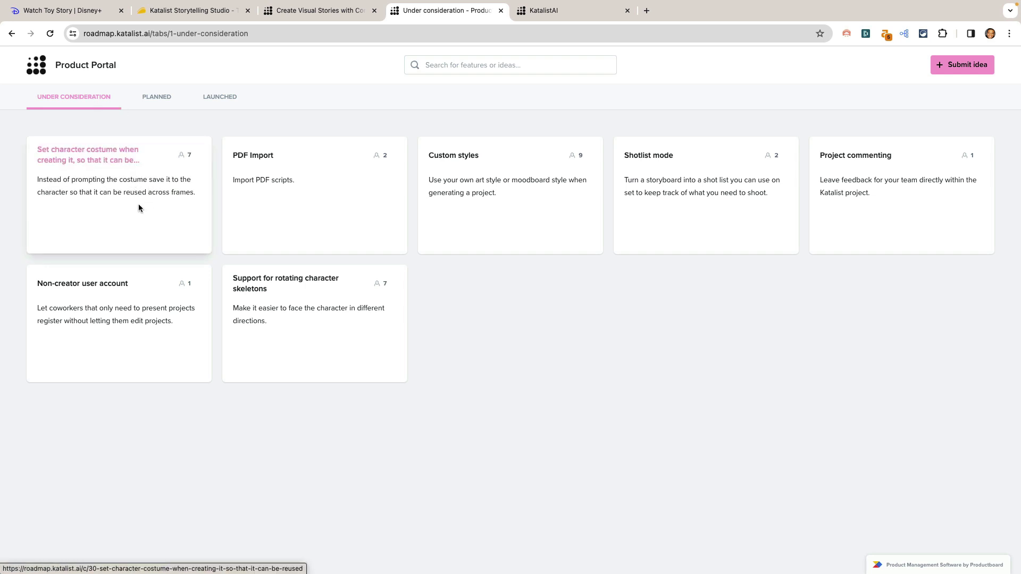
pyautogui.click(156, 97)
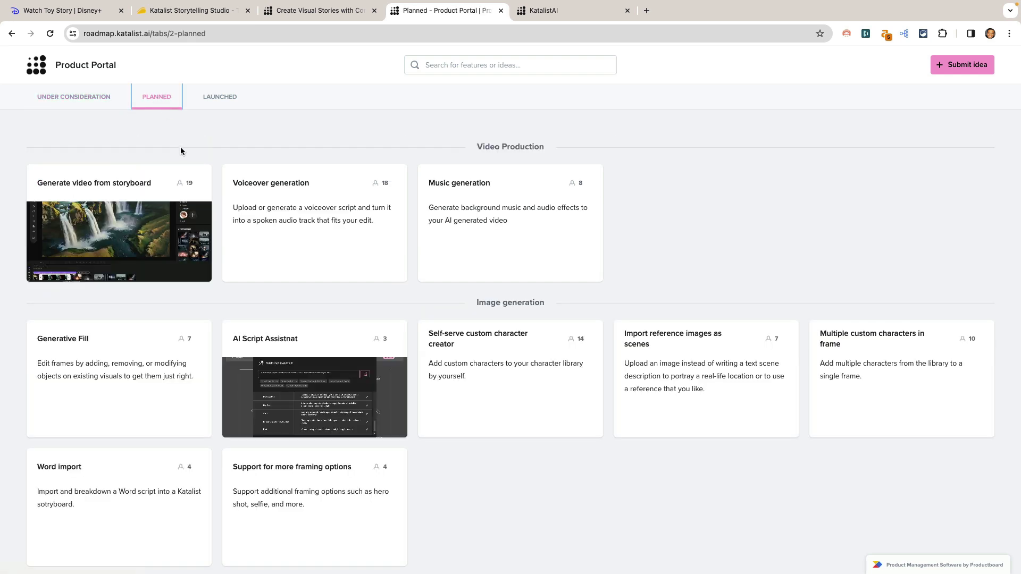
# Examine the planned video production features up close, including the details of Voiceover generation.
pyautogui.scroll(5, 63, 212)
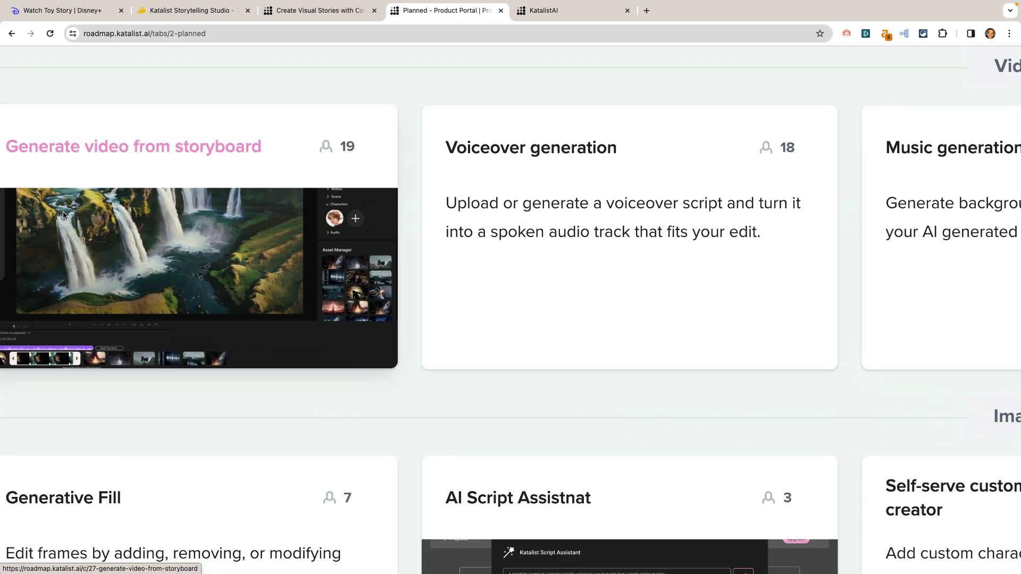
pyautogui.hscroll(-3, 62, 212)
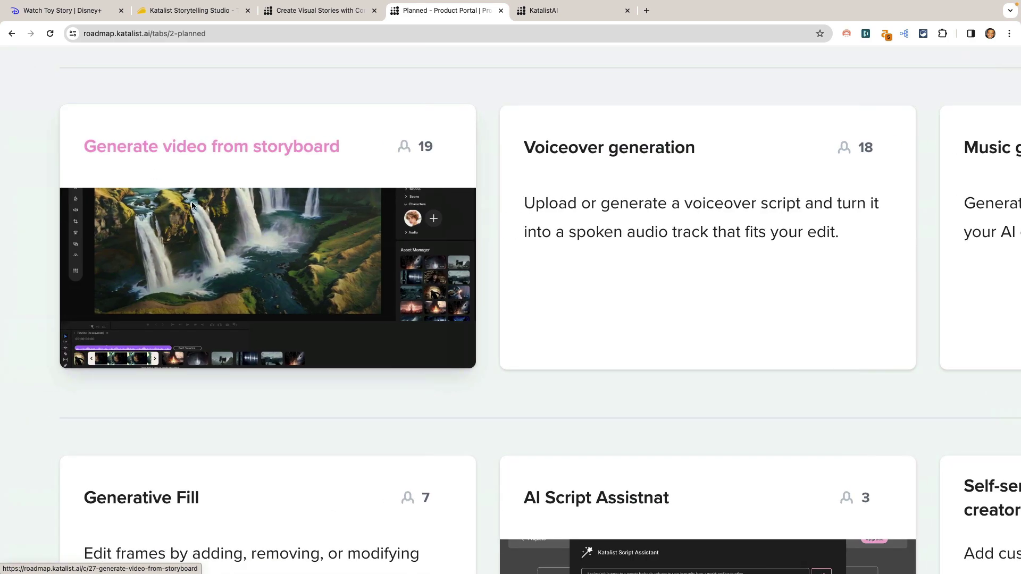
pyautogui.scroll(-5, 190, 208)
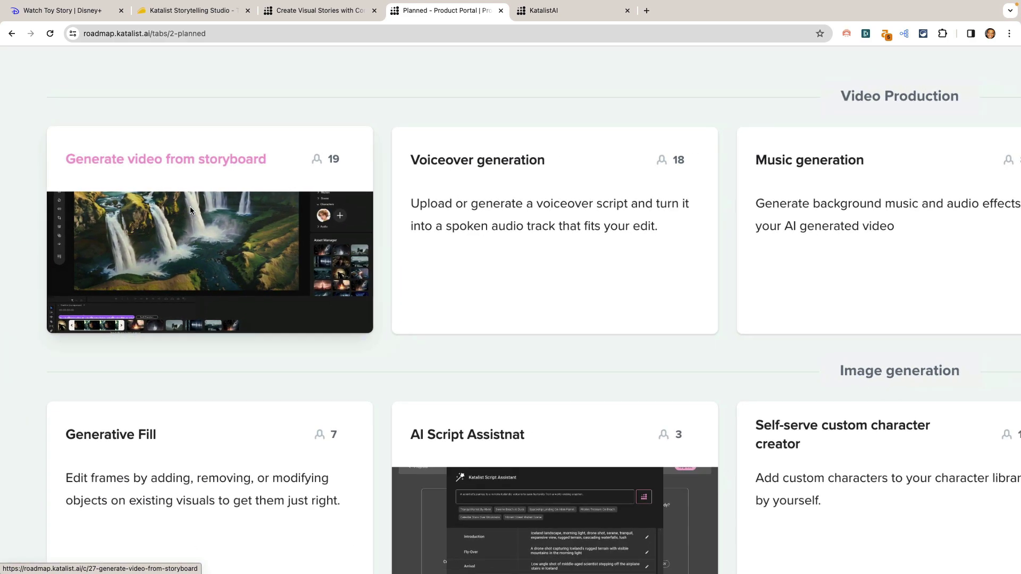
pyautogui.scroll(-1, 190, 210)
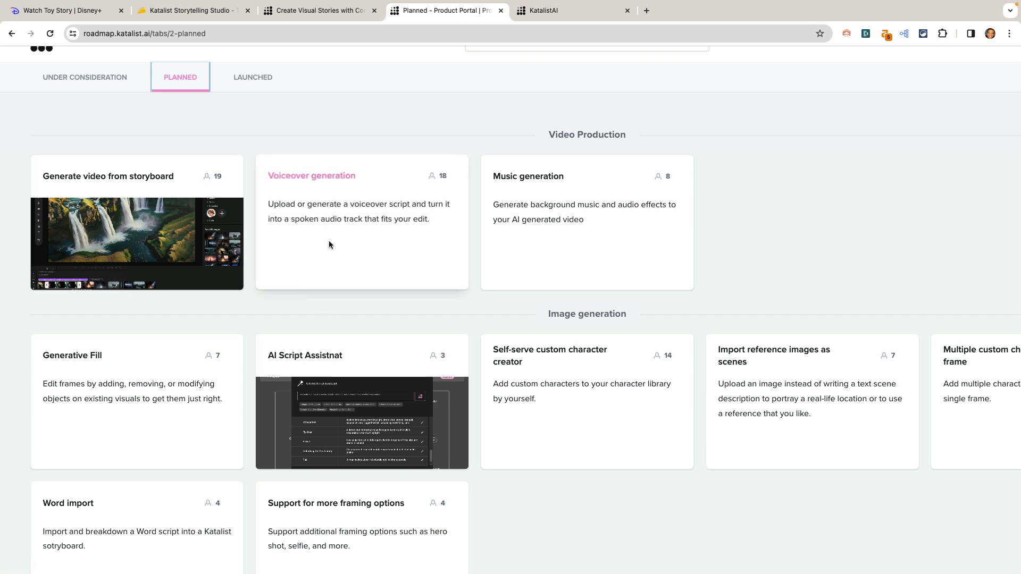
pyautogui.click(360, 264)
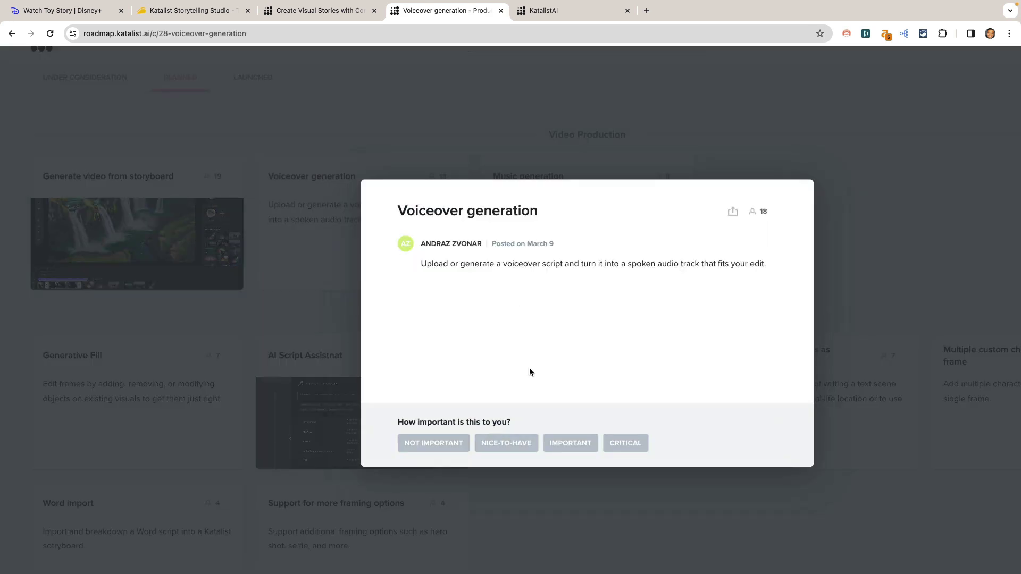
pyautogui.click(333, 304)
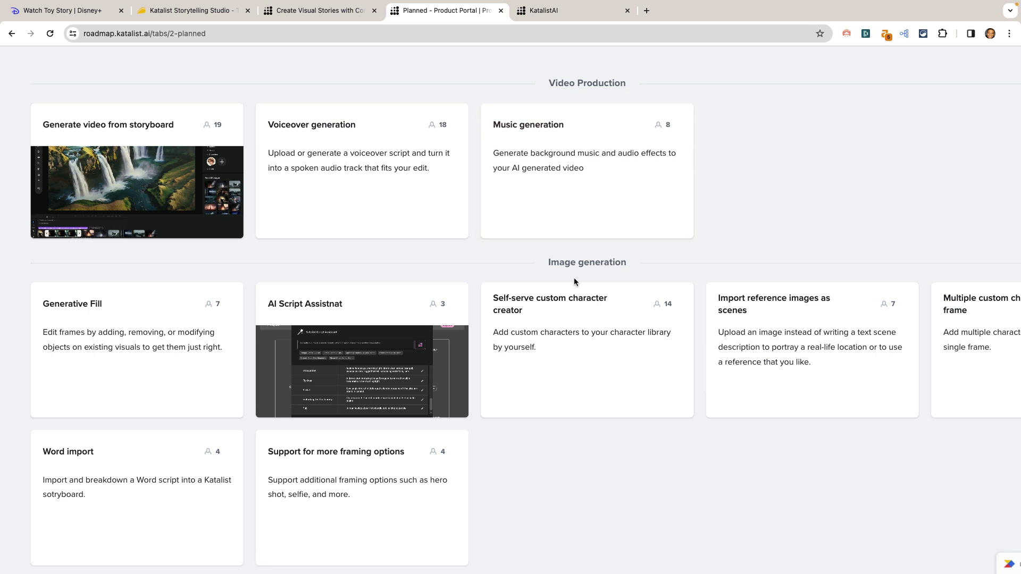
# Look over the planned image generation features and the list of launched features on the roadmap.
pyautogui.scroll(-1, 558, 298)
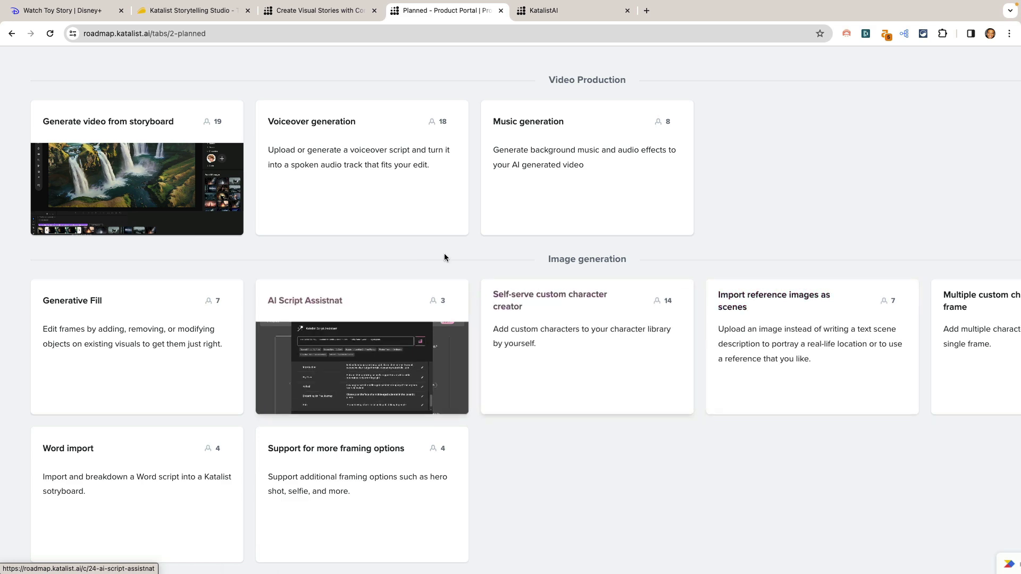
pyautogui.scroll(3, 444, 249)
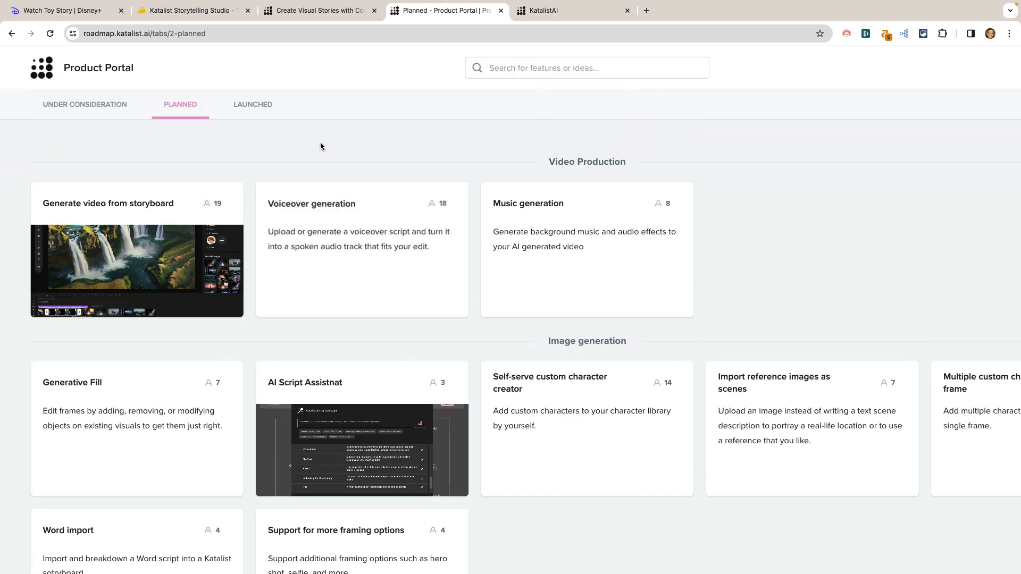
pyautogui.click(261, 105)
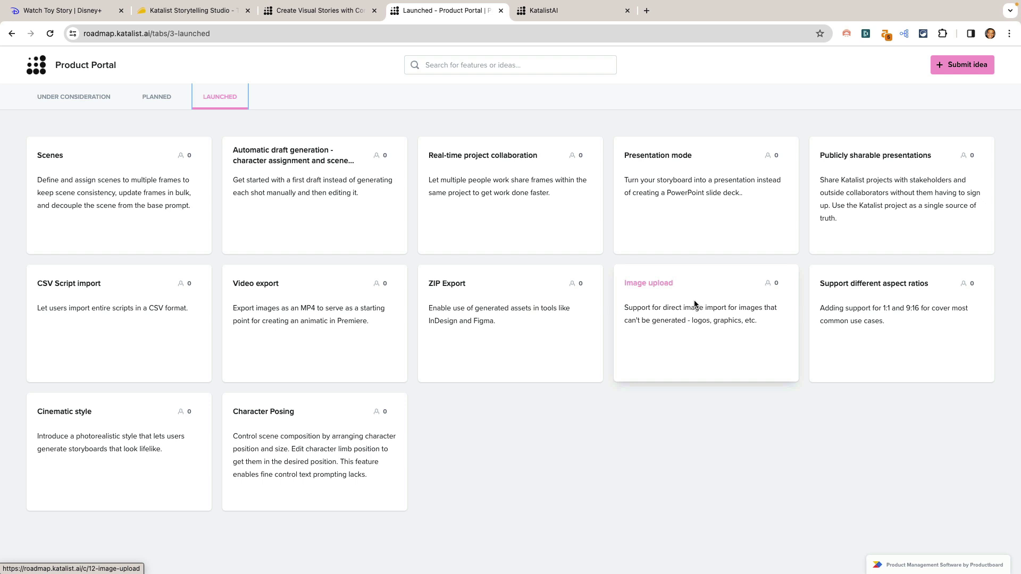
# Return to the katalist.ai website and examine the Free, Individual and Studio plans on its pricing page.
pyautogui.click(359, 20)
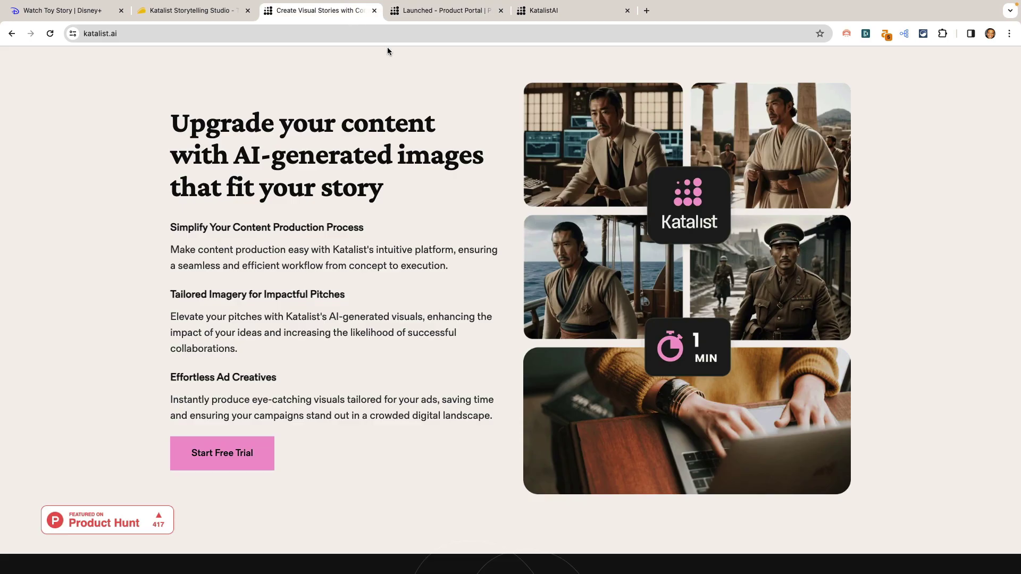
pyautogui.scroll(2, 441, 110)
pyautogui.scroll(20, 441, 110)
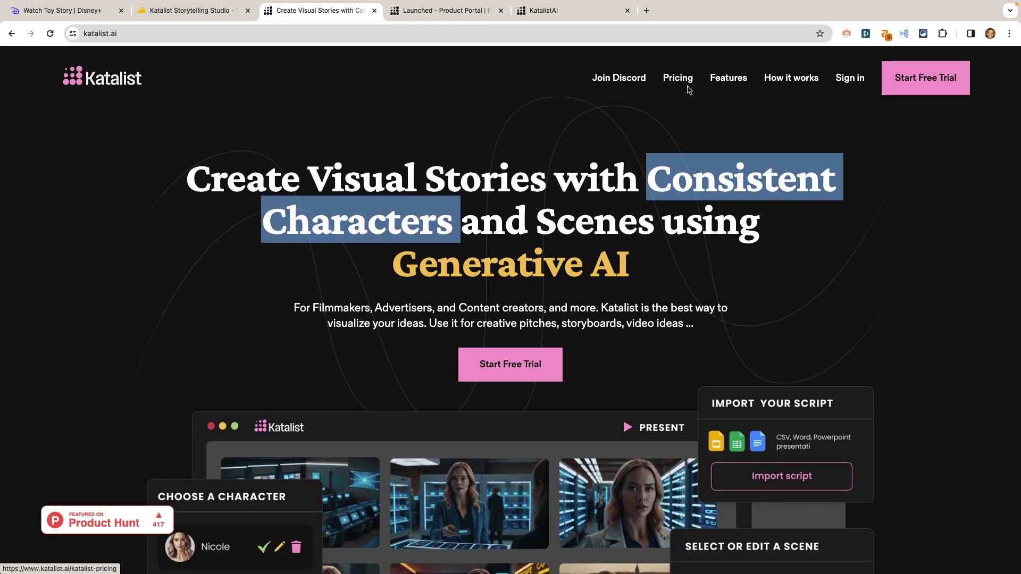
pyautogui.click(684, 85)
pyautogui.scroll(-3, 532, 198)
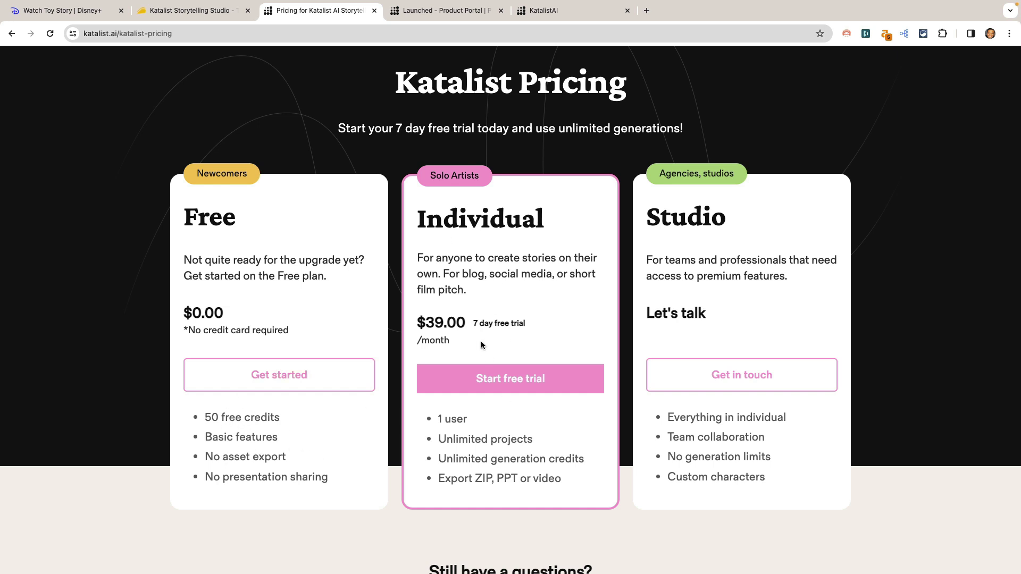
pyautogui.scroll(-1, 480, 289)
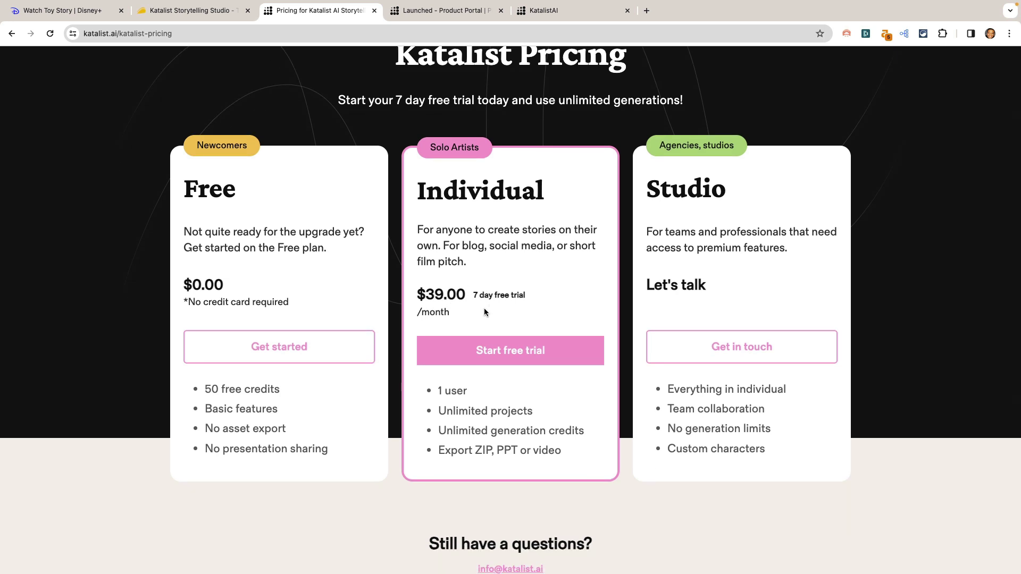
pyautogui.scroll(-5, 484, 312)
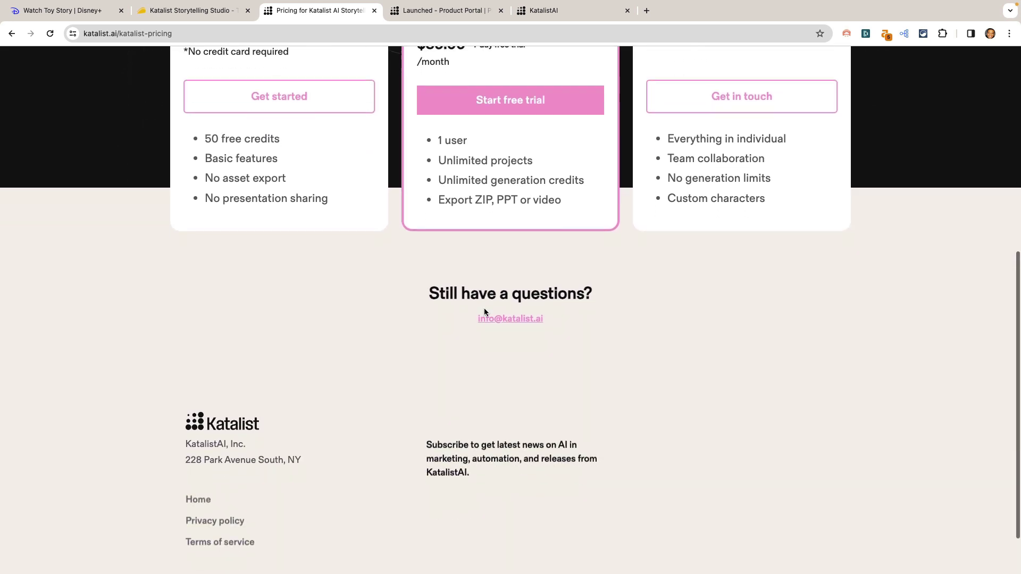
pyautogui.scroll(7, 484, 312)
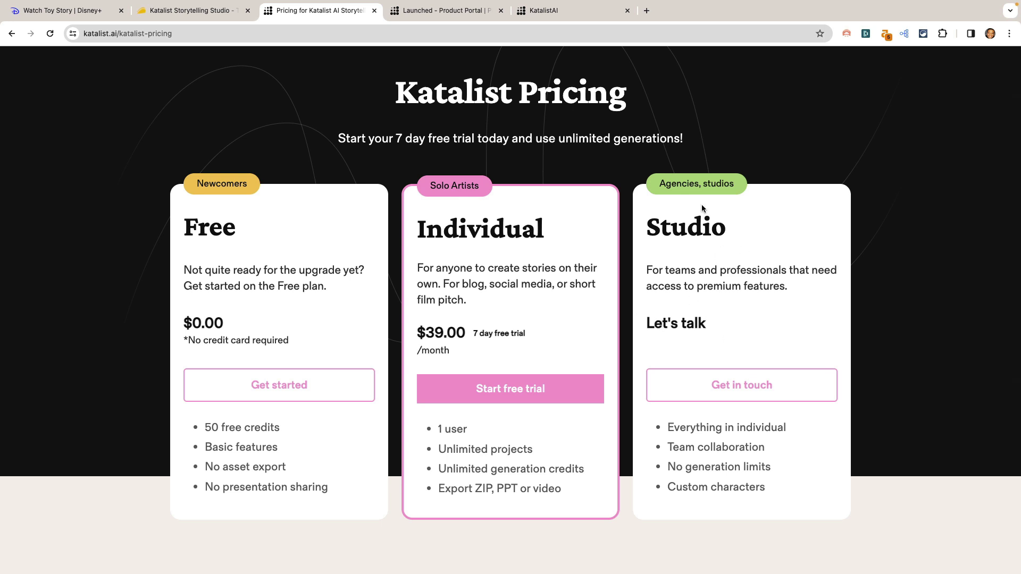
# Highlight the Individual and Studio plan names, and switch to the AppSumo deal to compare them with its license tiers.
pyautogui.doubleClick(454, 234)
pyautogui.moveTo(641, 218); pyautogui.dragTo(710, 232)
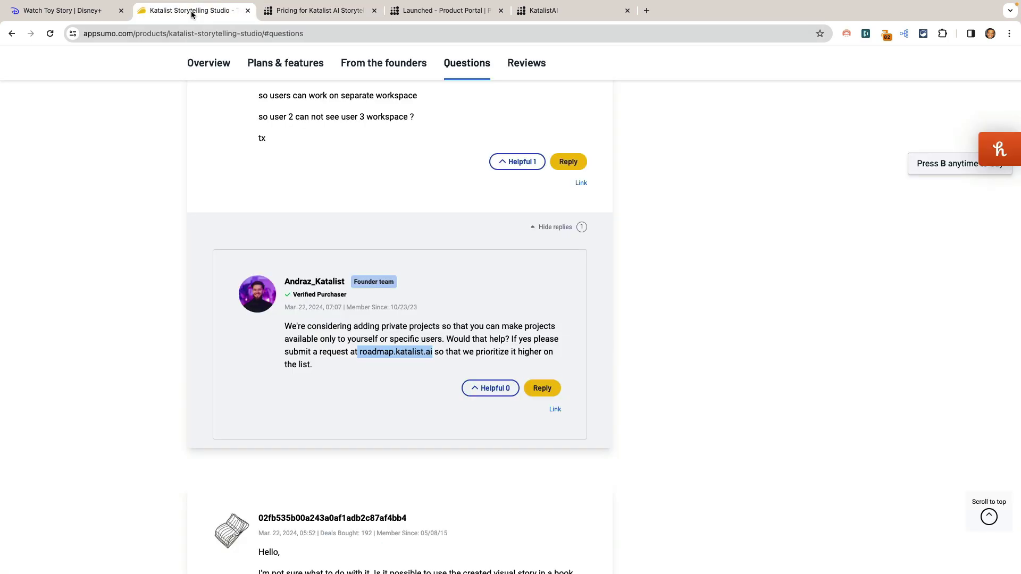
pyautogui.click(193, 11)
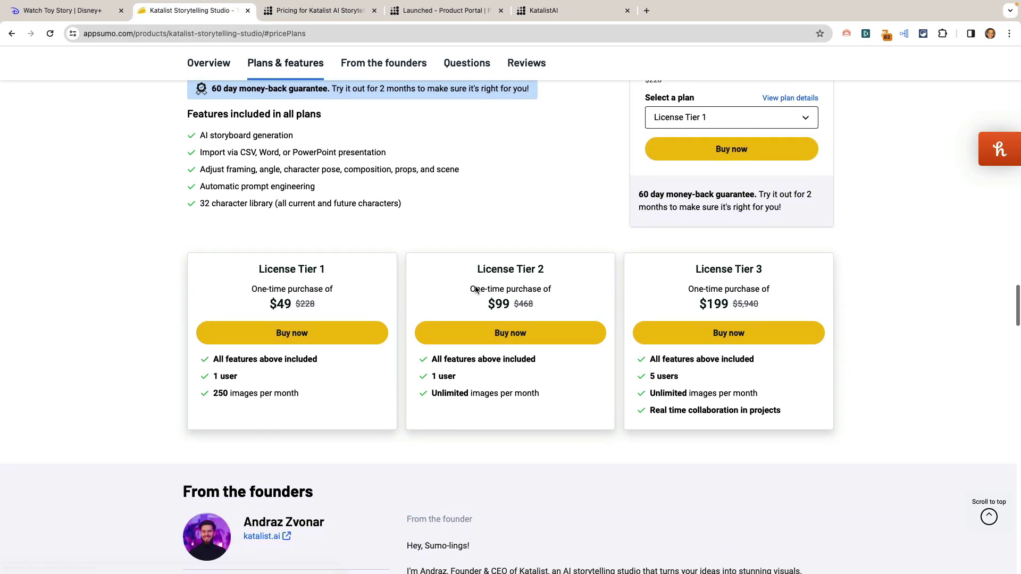
# Review the AppSumo deal terms and highlight the Studio (Tier 2+) wording in the plan updates line.
pyautogui.scroll(2, 293, 311)
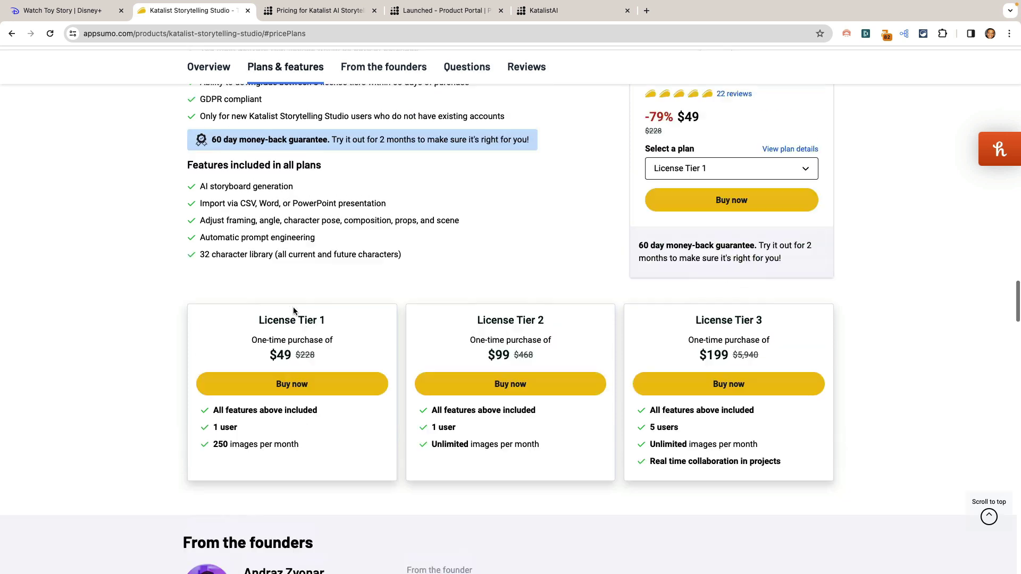
pyautogui.rightClick(294, 311)
pyautogui.click(306, 326)
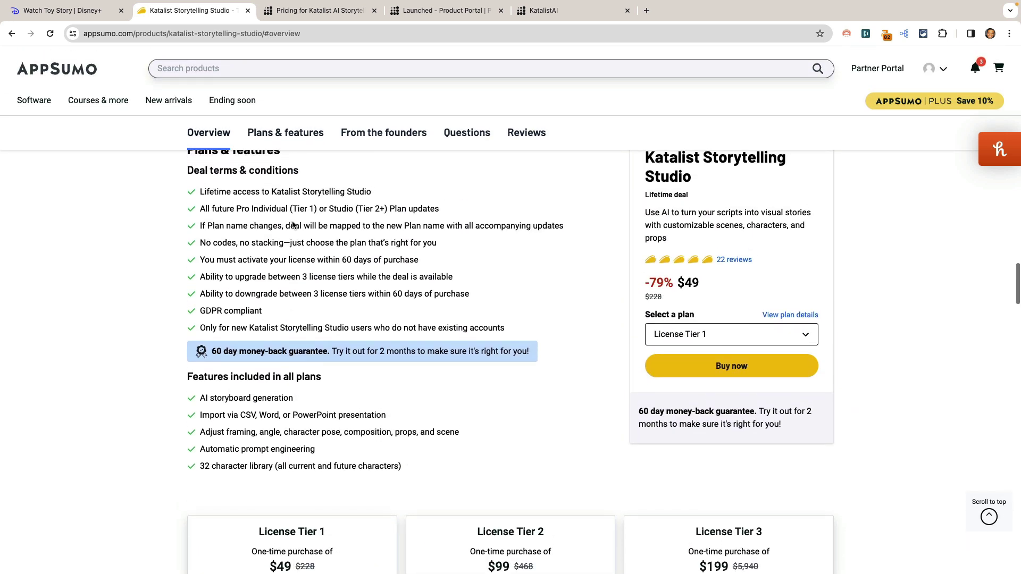
pyautogui.moveTo(250, 209); pyautogui.dragTo(388, 212)
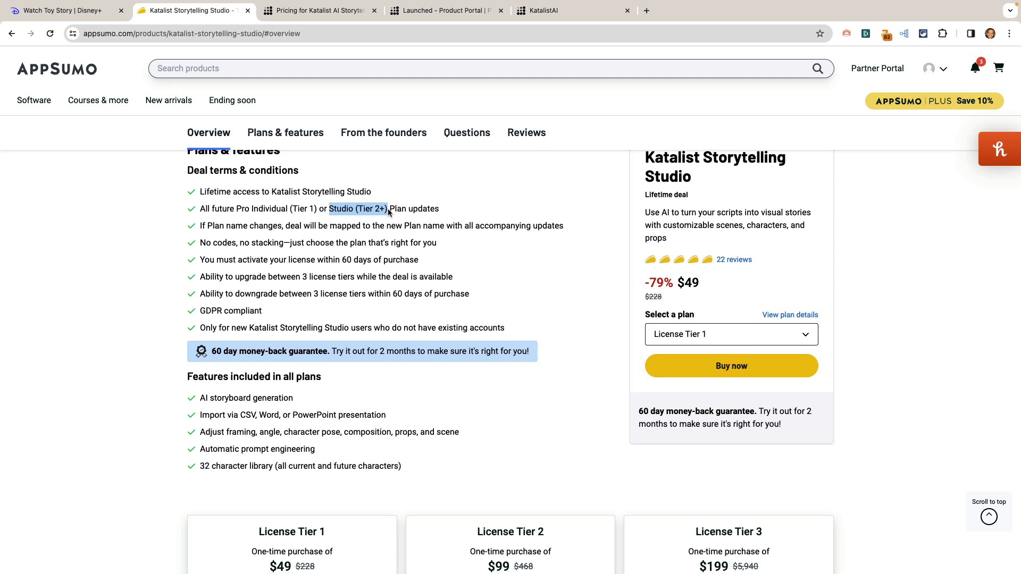
# Check the Studio plan on the Katalist pricing page against the AppSumo license tiers.
pyautogui.click(321, 15)
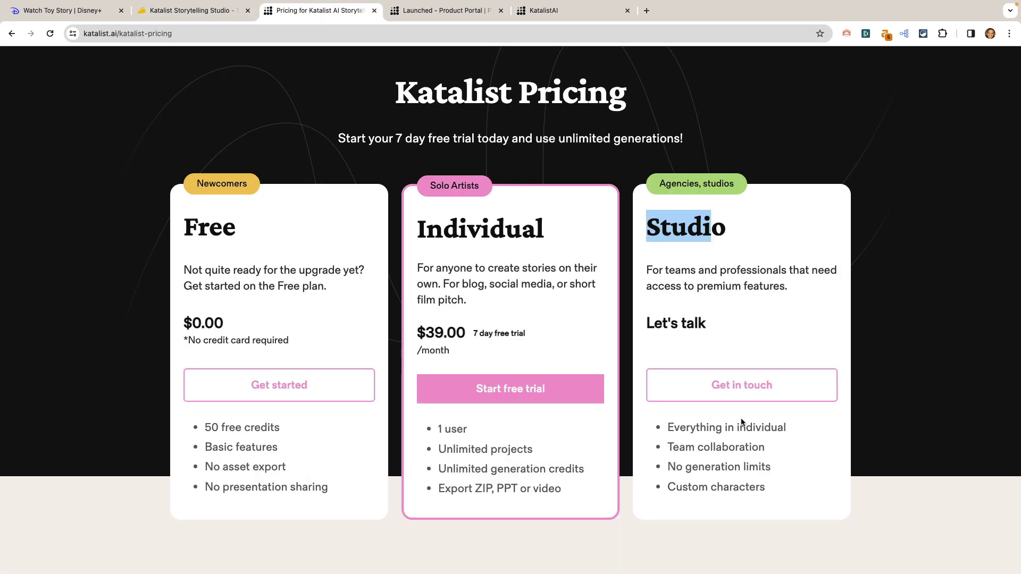
pyautogui.click(703, 326)
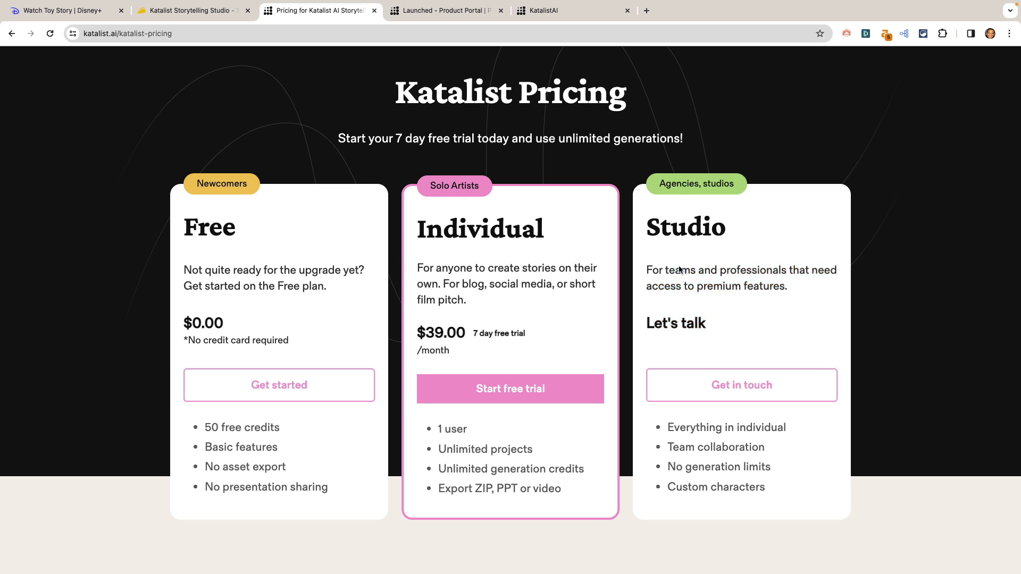
pyautogui.click(188, 20)
pyautogui.scroll(-3, 527, 295)
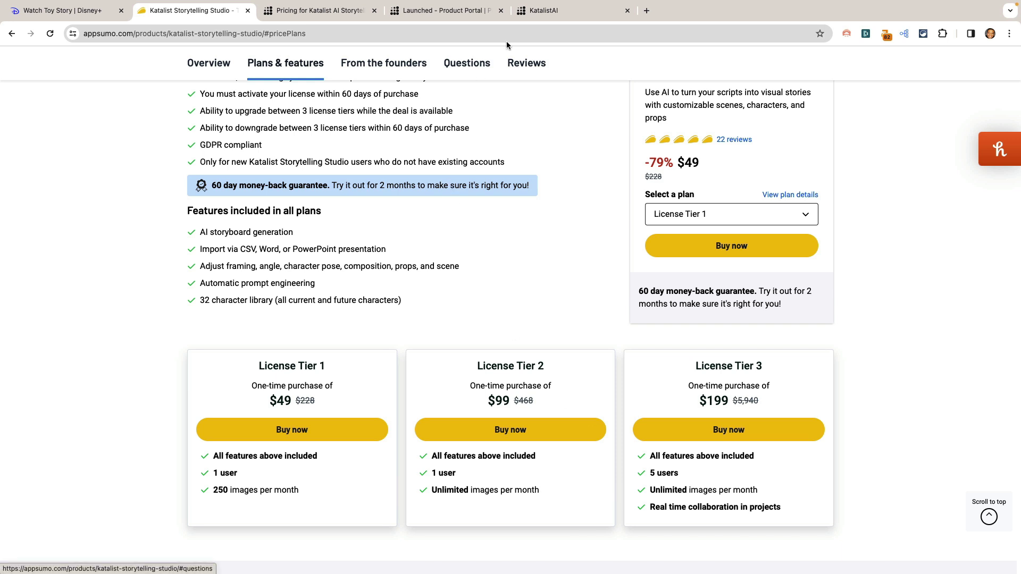
# Switch to the Katalist app and confirm the generated "Refreshing drink that gives you superpowers" script to create the storyboard.
pyautogui.click(548, 15)
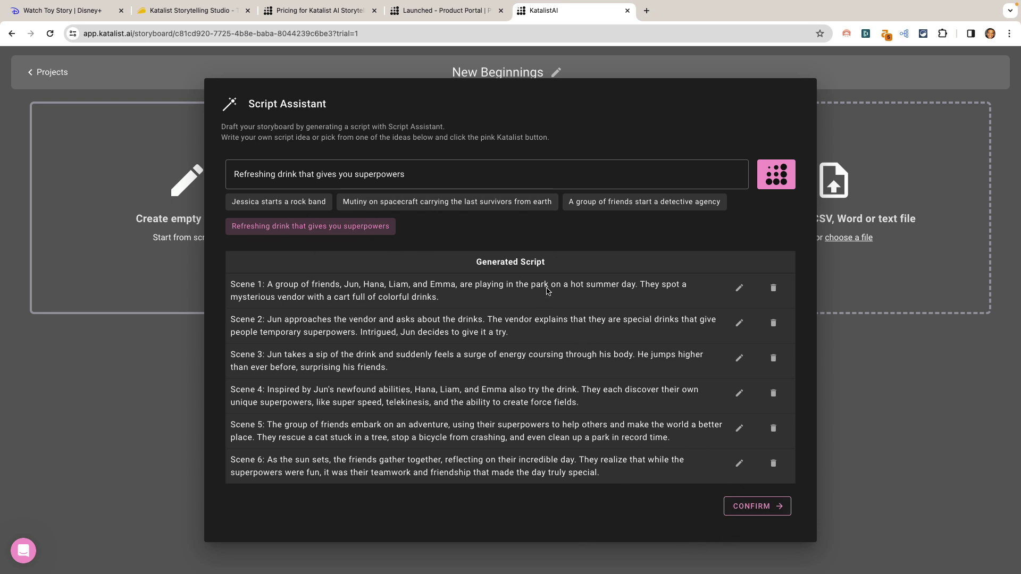
pyautogui.click(767, 507)
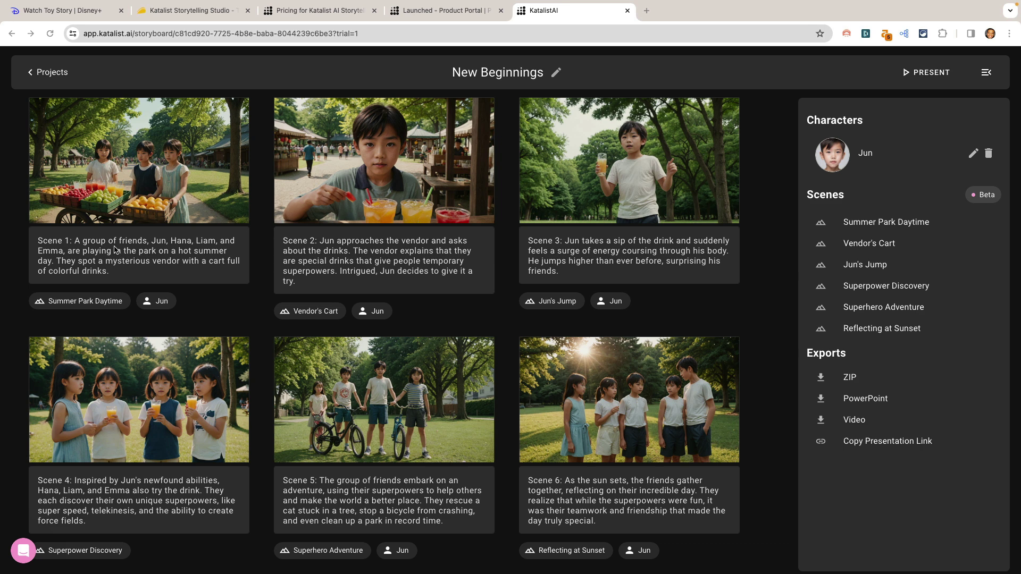
# Open the Scene 1 shot for editing and look over its framing options for angle and shot.
pyautogui.moveTo(155, 179)
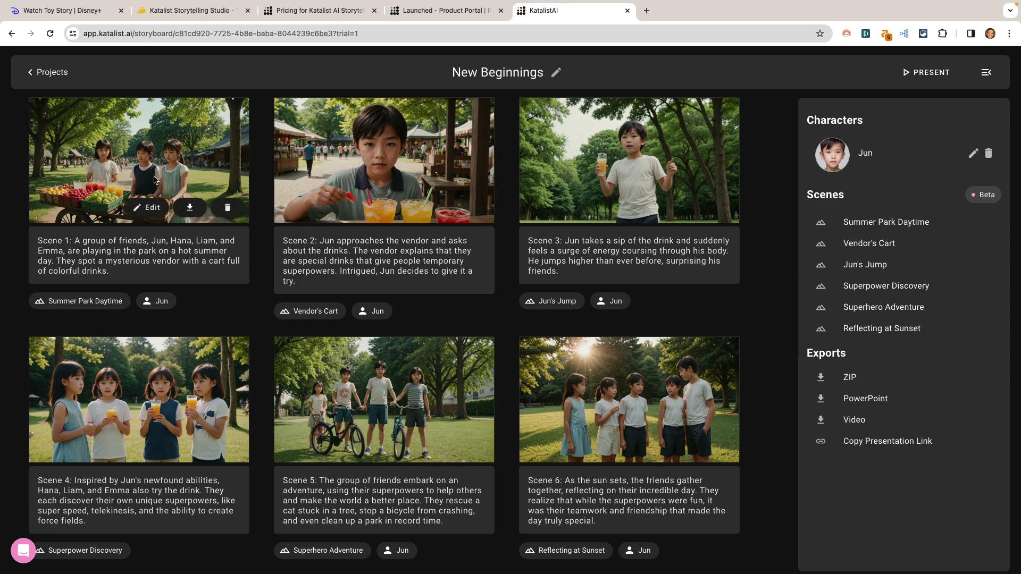
pyautogui.click(149, 212)
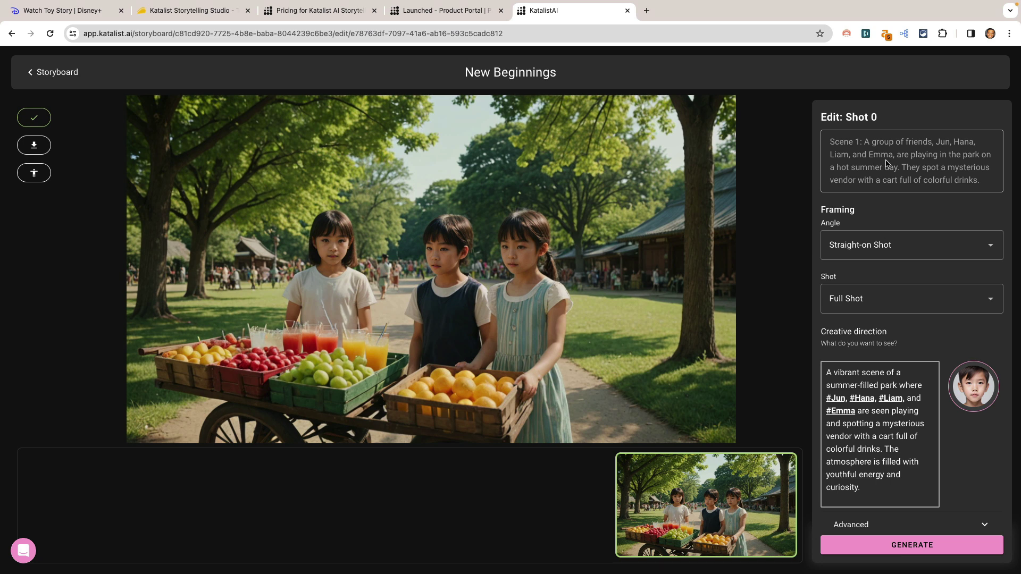
pyautogui.click(852, 246)
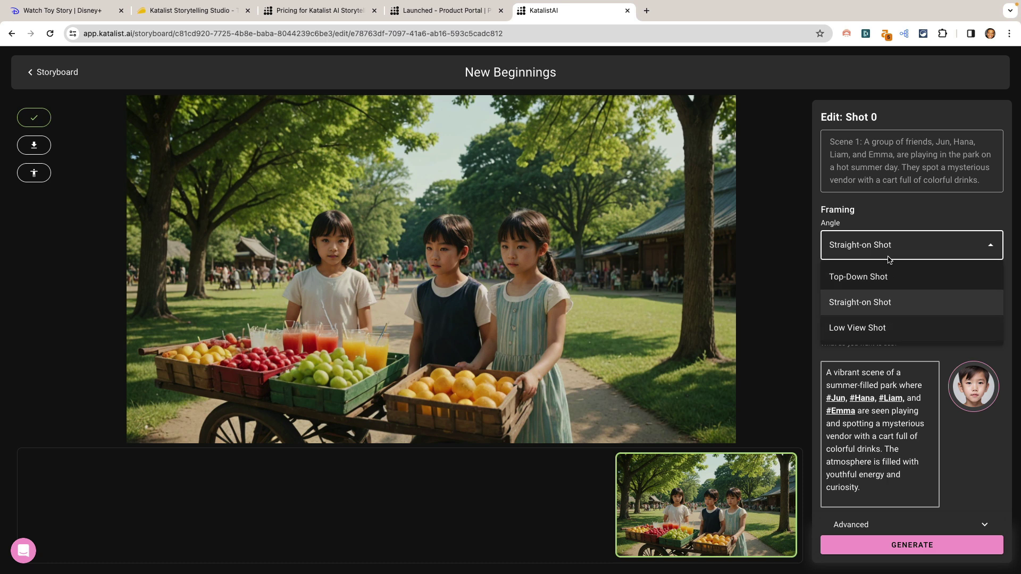
pyautogui.click(889, 214)
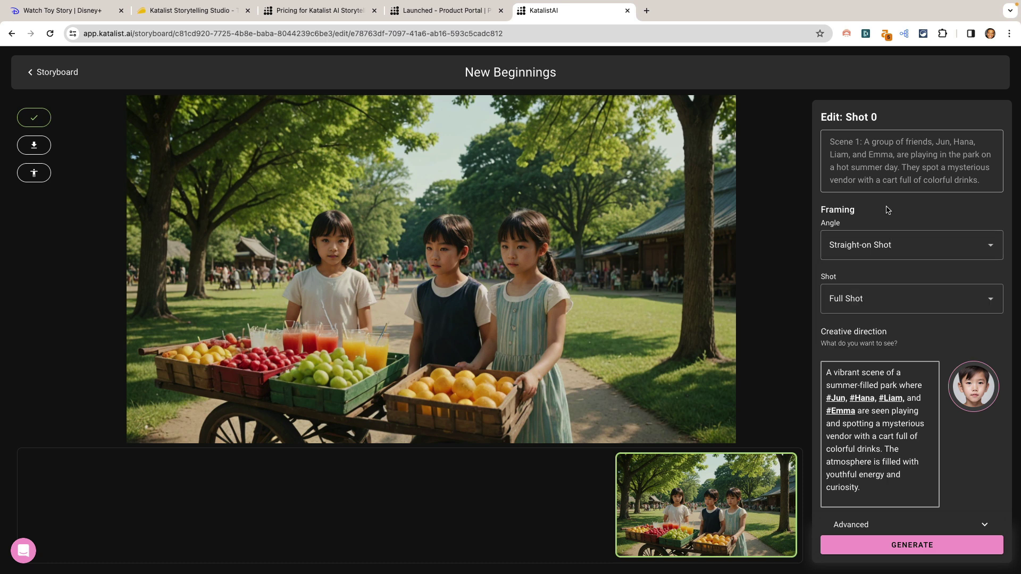
pyautogui.click(885, 305)
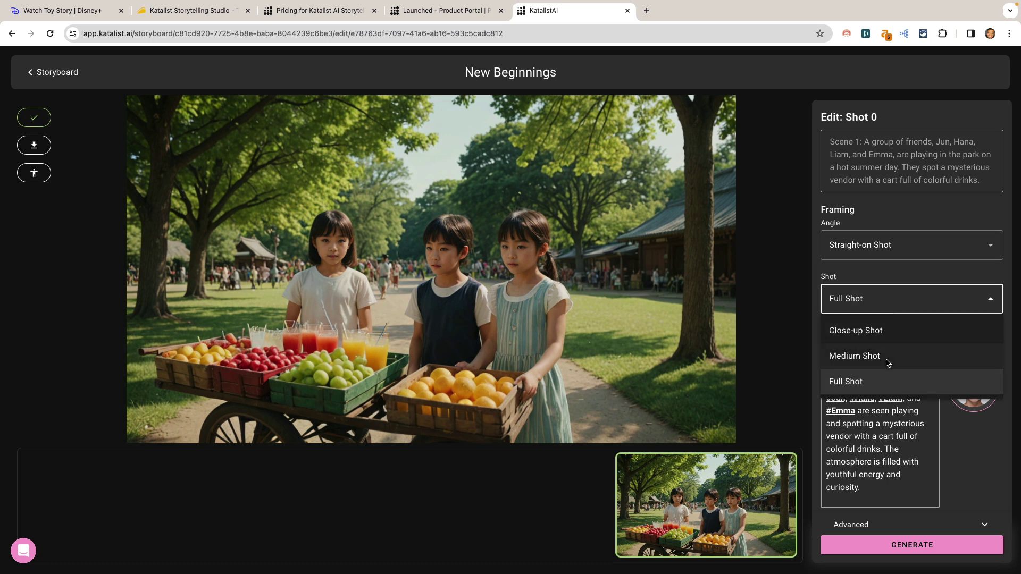
pyautogui.click(880, 281)
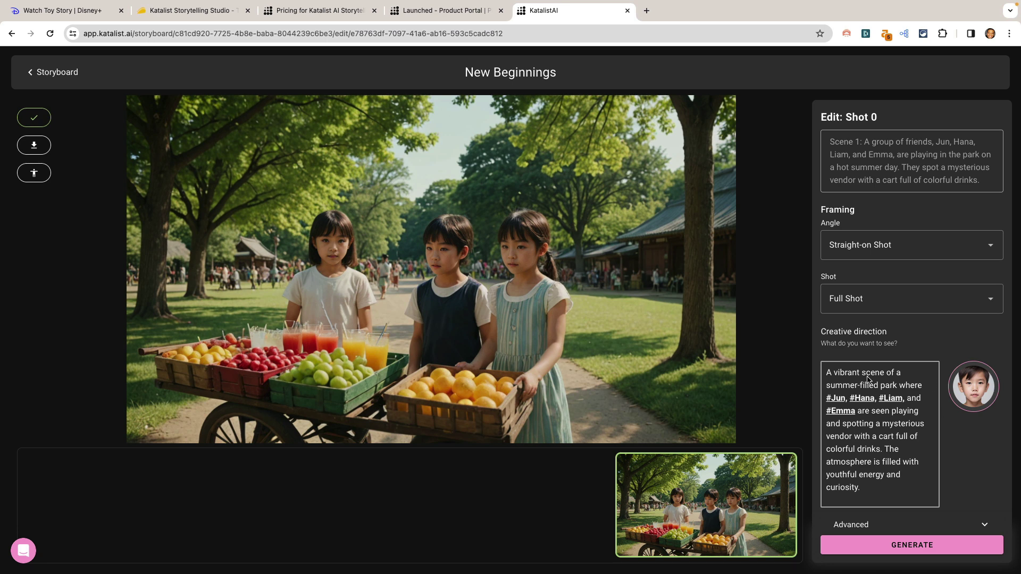
# Examine the shot's creative direction text and its advanced negative prompt setting.
pyautogui.click(870, 436)
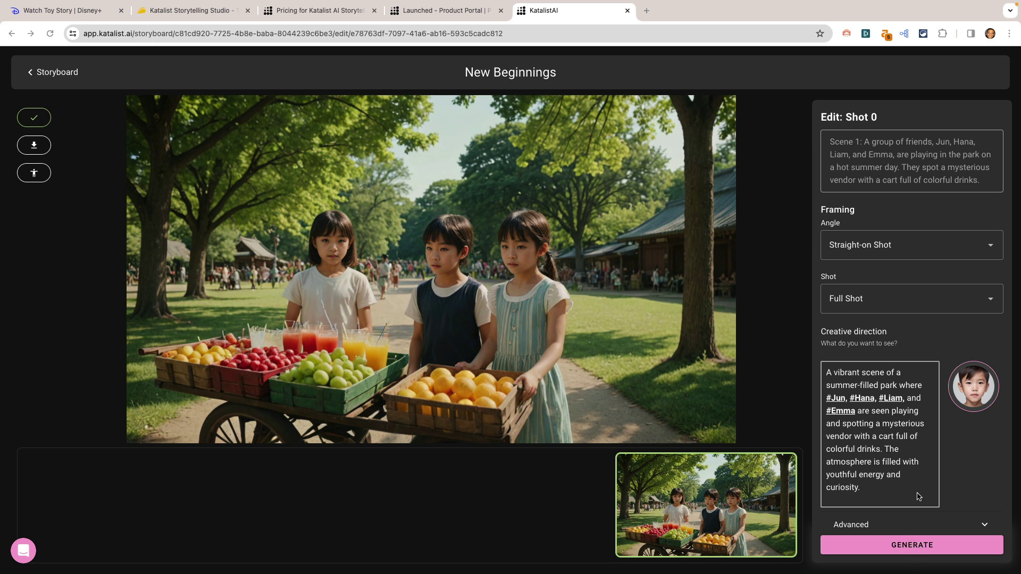
pyautogui.scroll(-3, 918, 495)
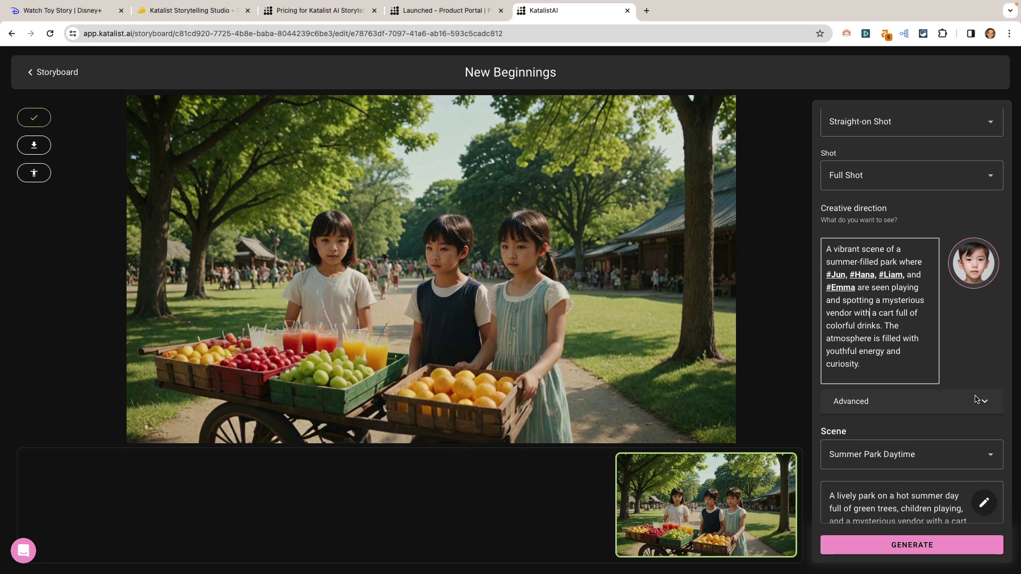
pyautogui.click(984, 402)
pyautogui.scroll(-2, 965, 377)
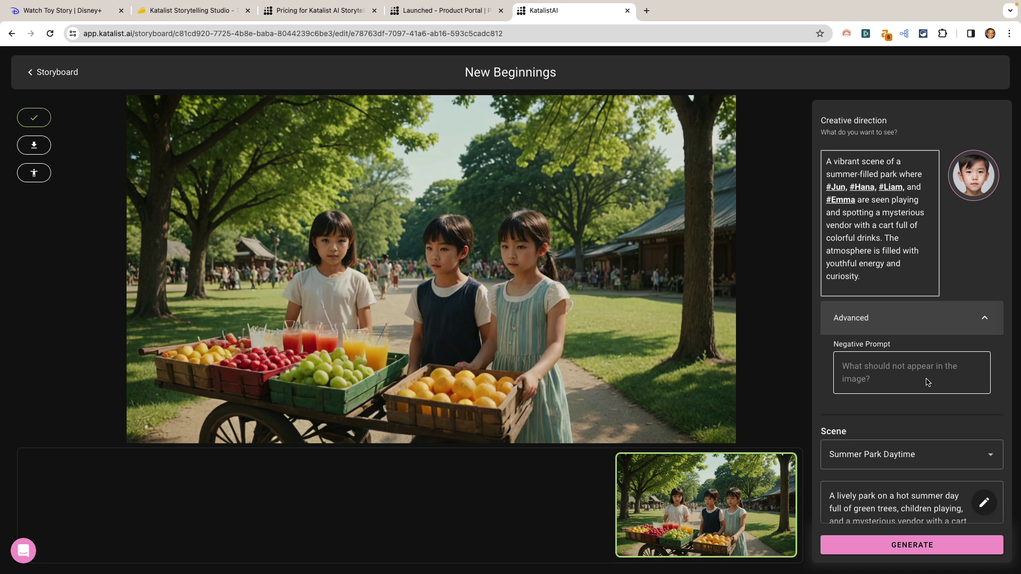
pyautogui.click(985, 320)
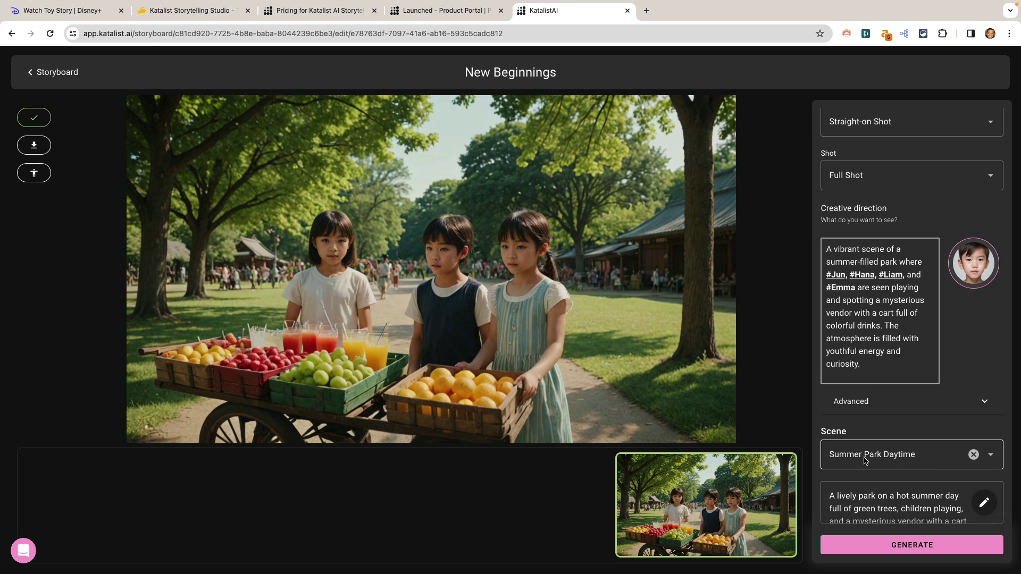
# Examine the shot's scene choices and the Summer Park Daytime description, and check the character portrait beside the creative direction.
pyautogui.click(995, 459)
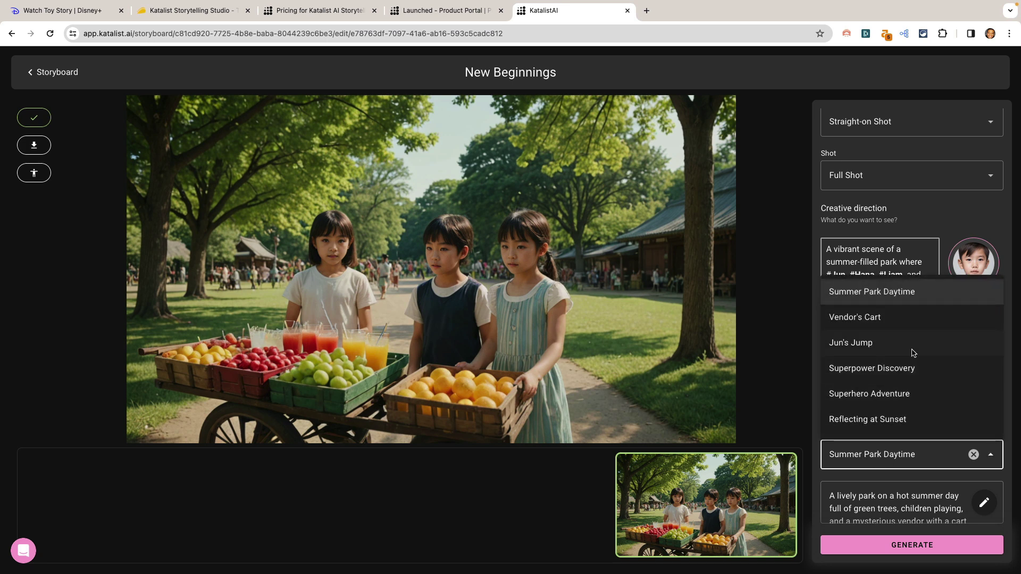
pyautogui.scroll(-1, 916, 346)
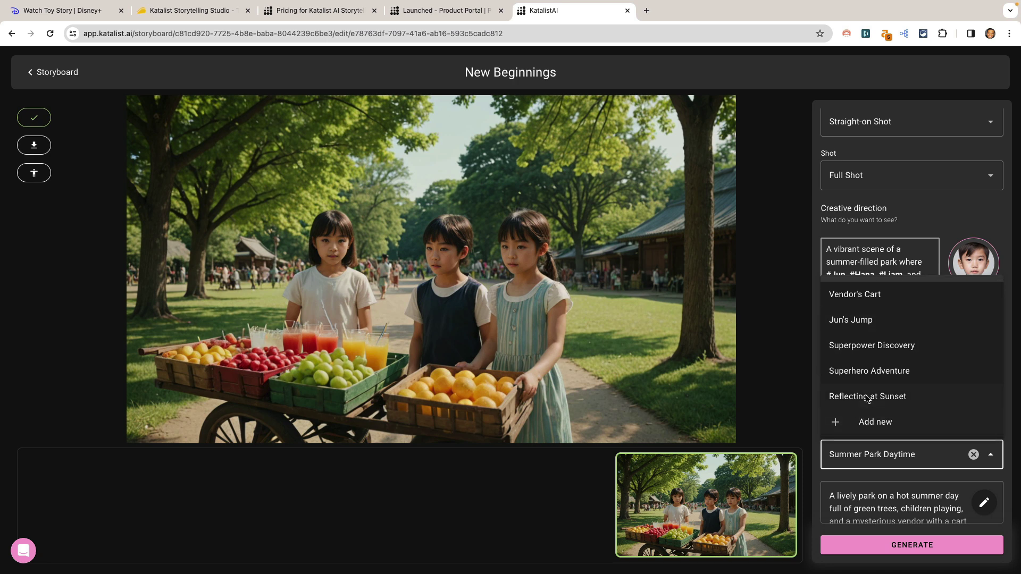
pyautogui.click(991, 456)
pyautogui.scroll(-1, 954, 511)
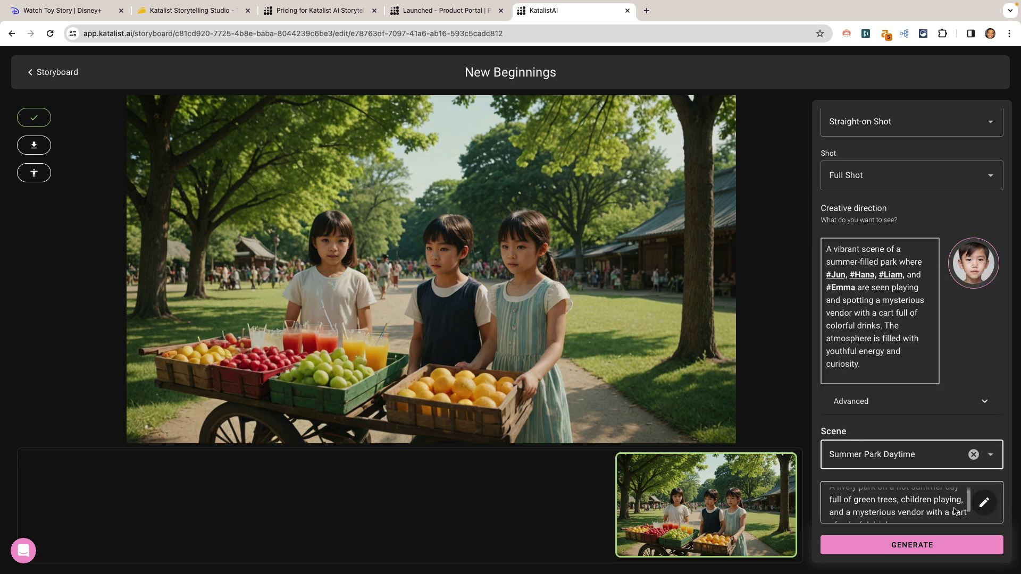
pyautogui.scroll(-1, 954, 511)
pyautogui.scroll(1, 946, 508)
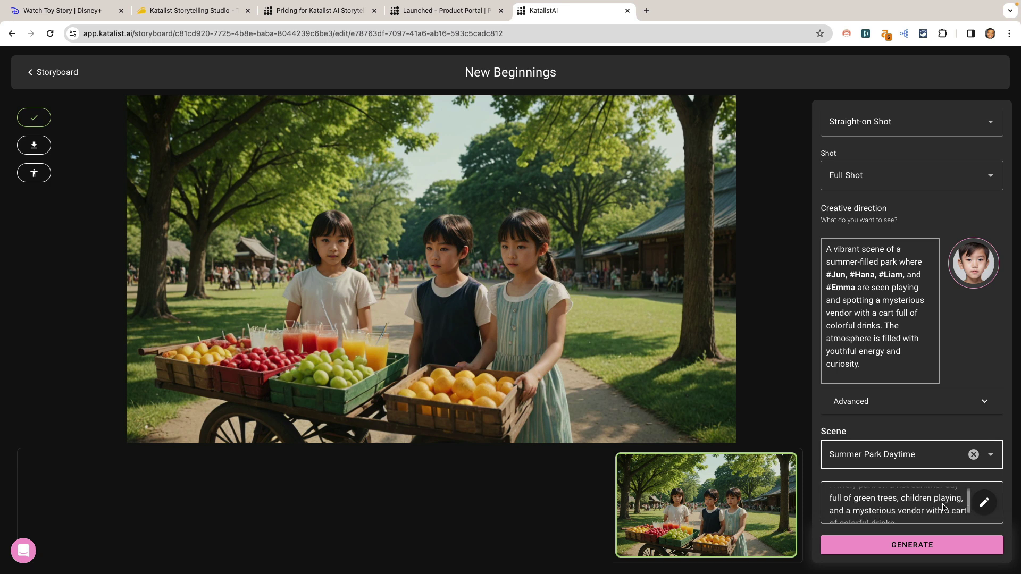
pyautogui.scroll(1, 941, 507)
pyautogui.scroll(-1, 911, 505)
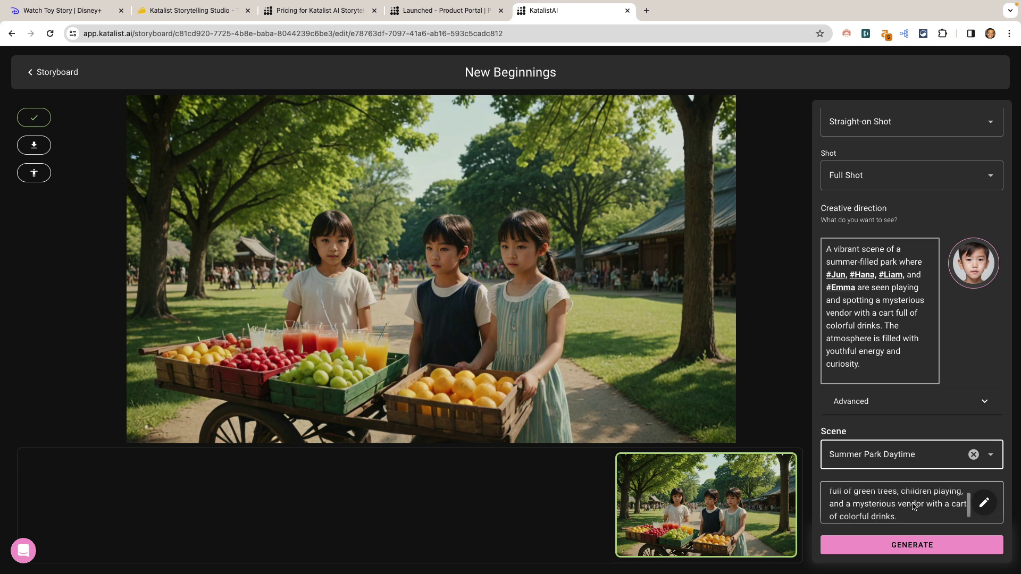
pyautogui.scroll(-1, 904, 505)
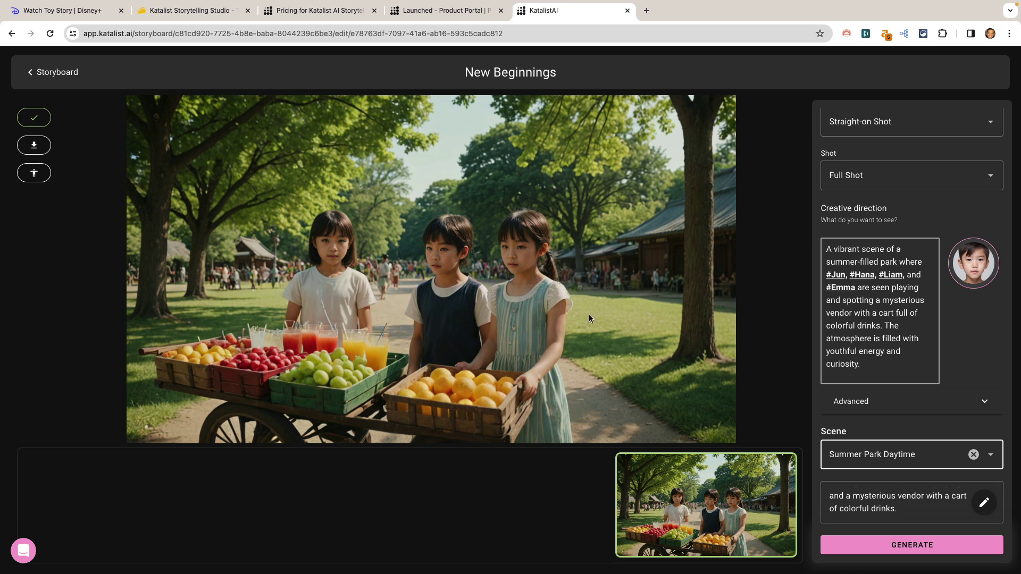
pyautogui.click(969, 270)
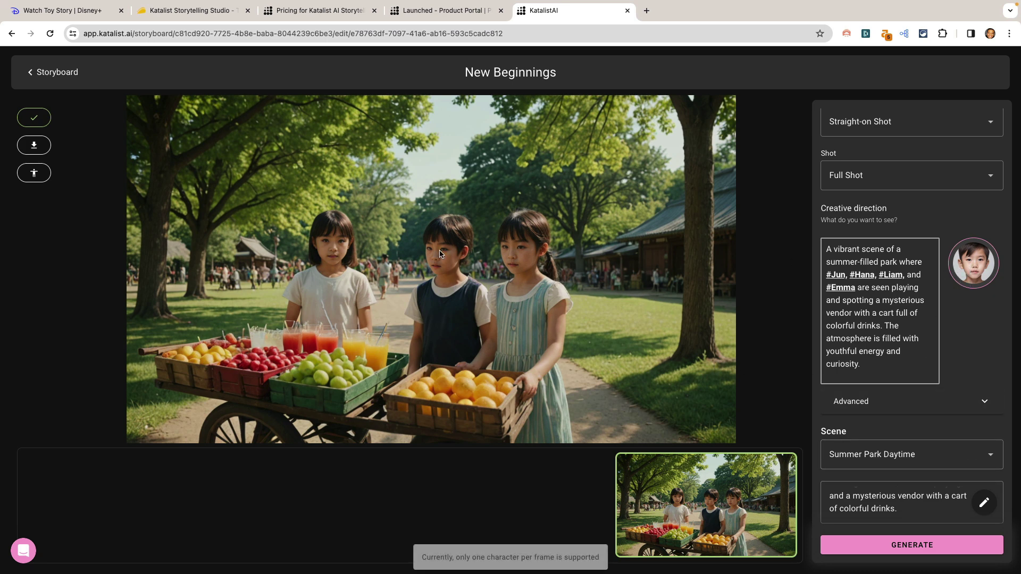
# Return to the storyboard and rename the character Jun as Junny.
pyautogui.click(50, 73)
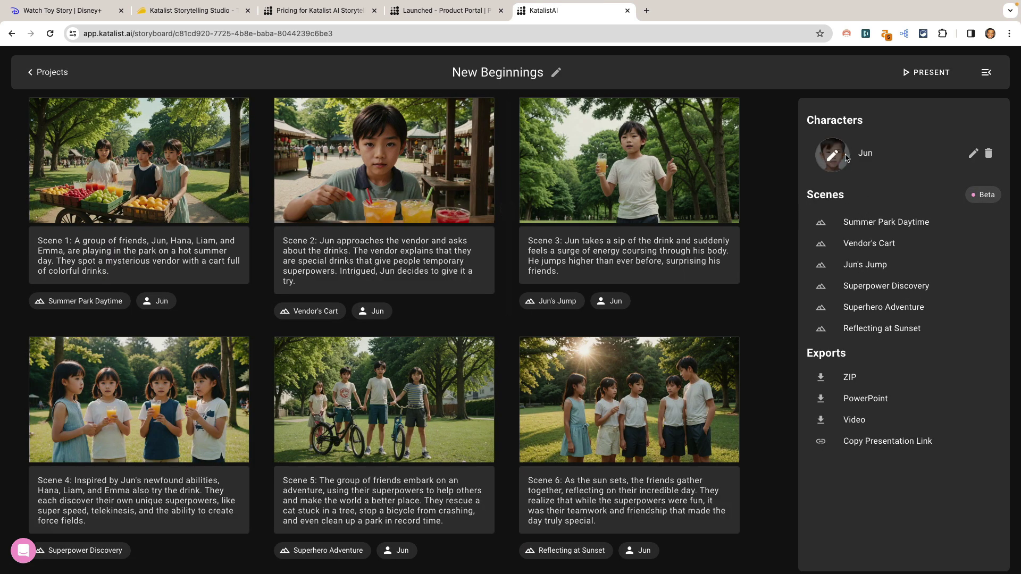
pyautogui.click(973, 153)
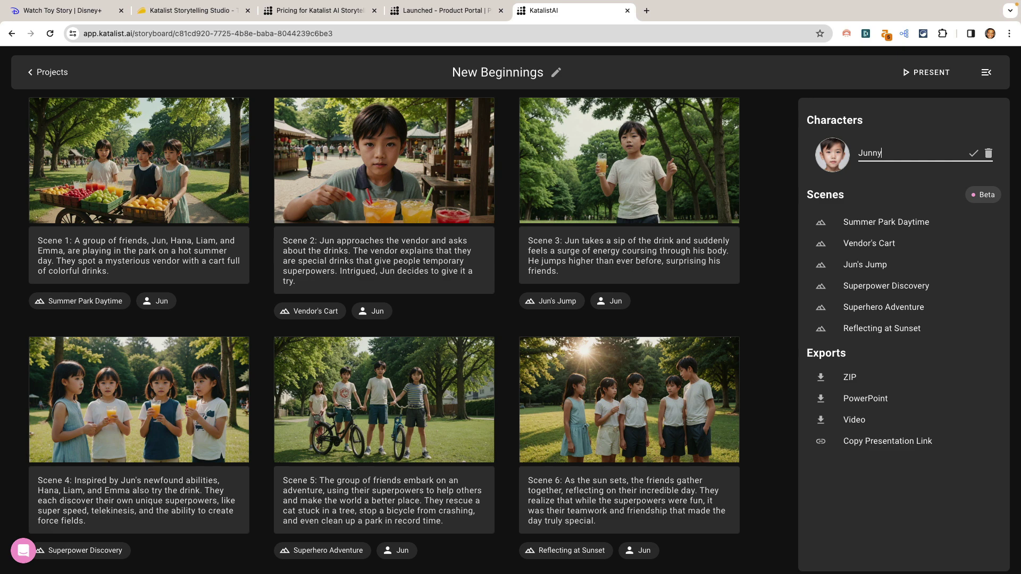
pyautogui.click(972, 154)
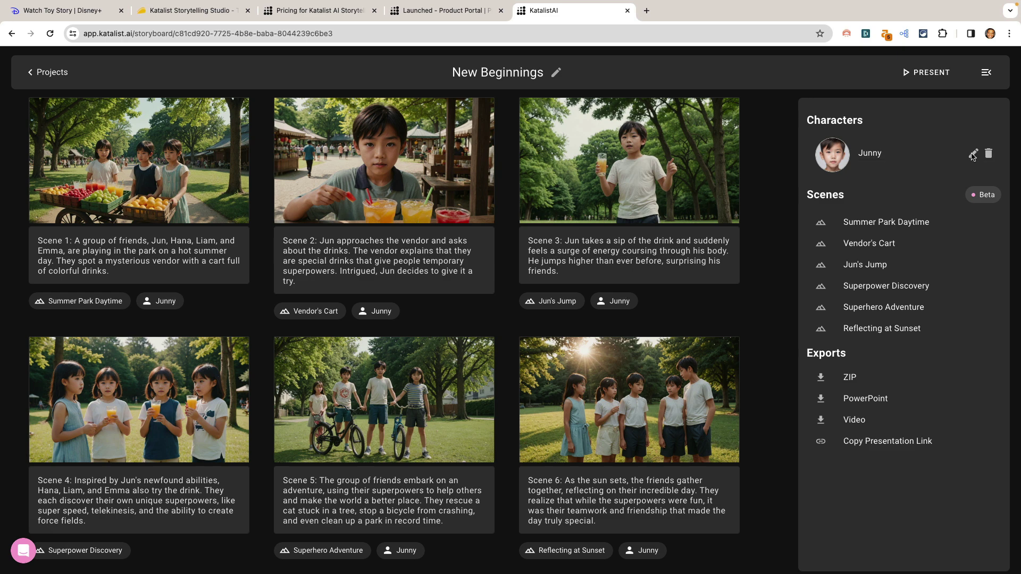
# Change Junny's appearance to the third male portrait under Teenagers, regenerate all frames with the character, and look over the storyboard images.
pyautogui.click(833, 156)
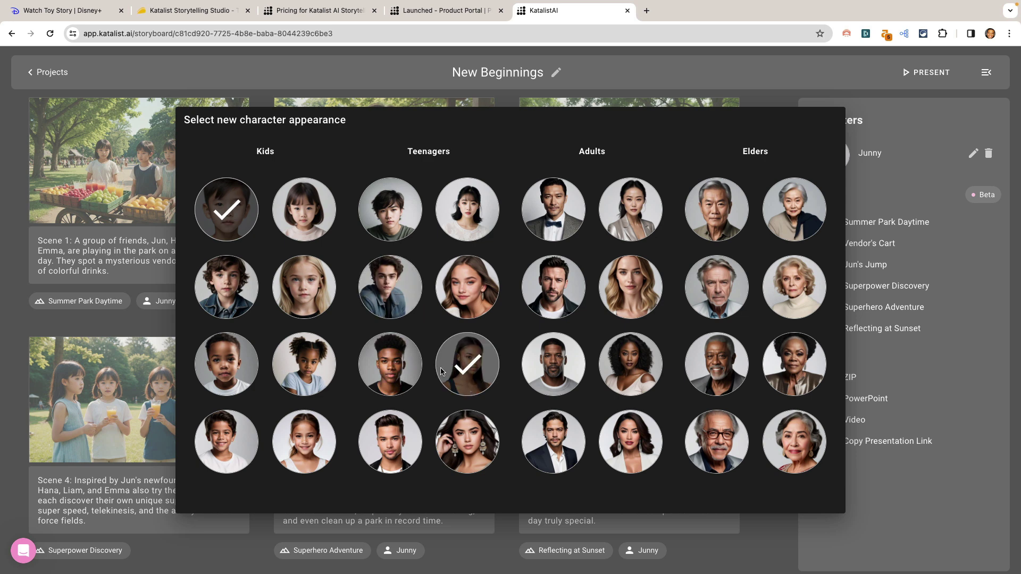
pyautogui.click(400, 382)
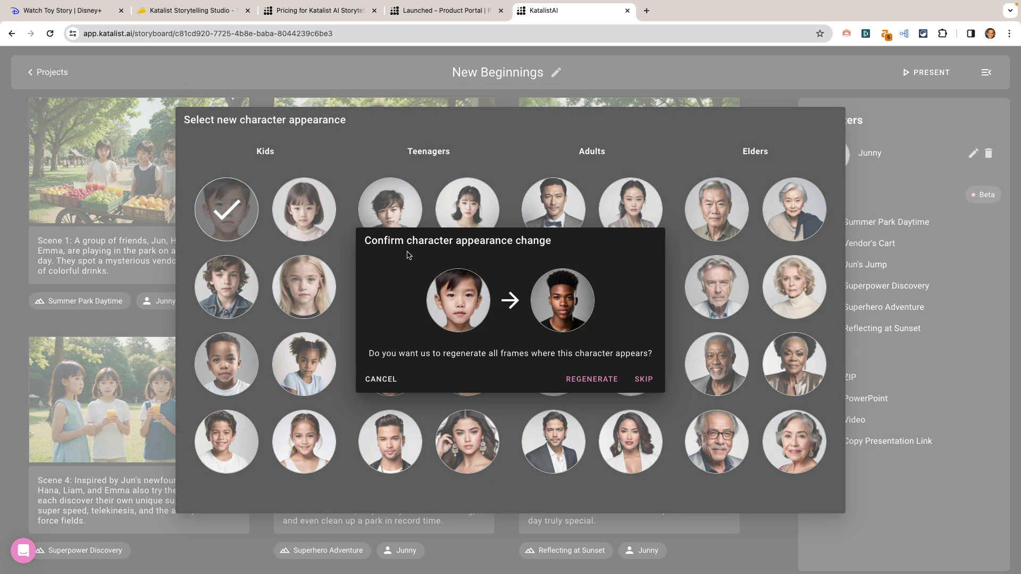
pyautogui.click(588, 381)
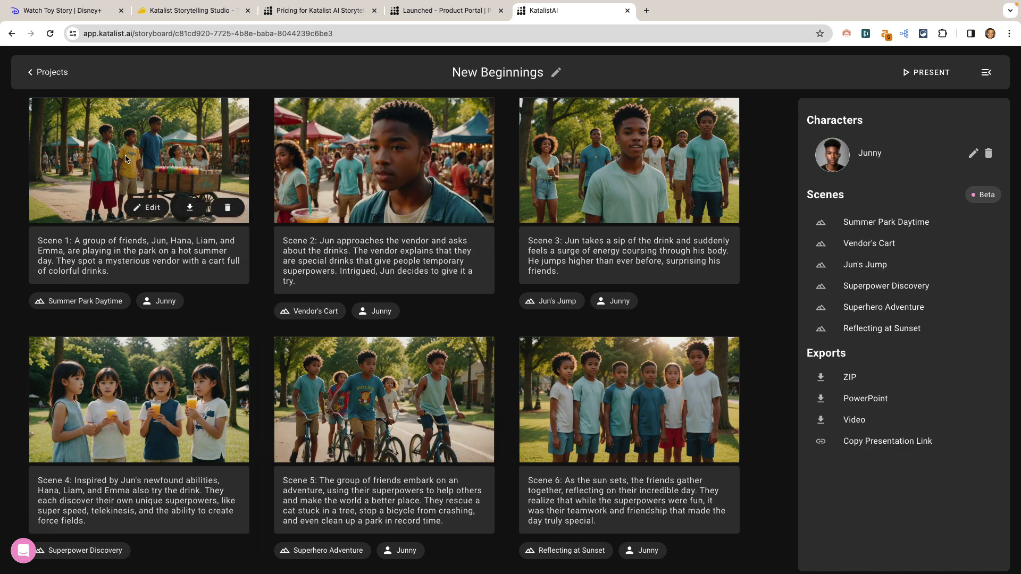
pyautogui.moveTo(455, 174)
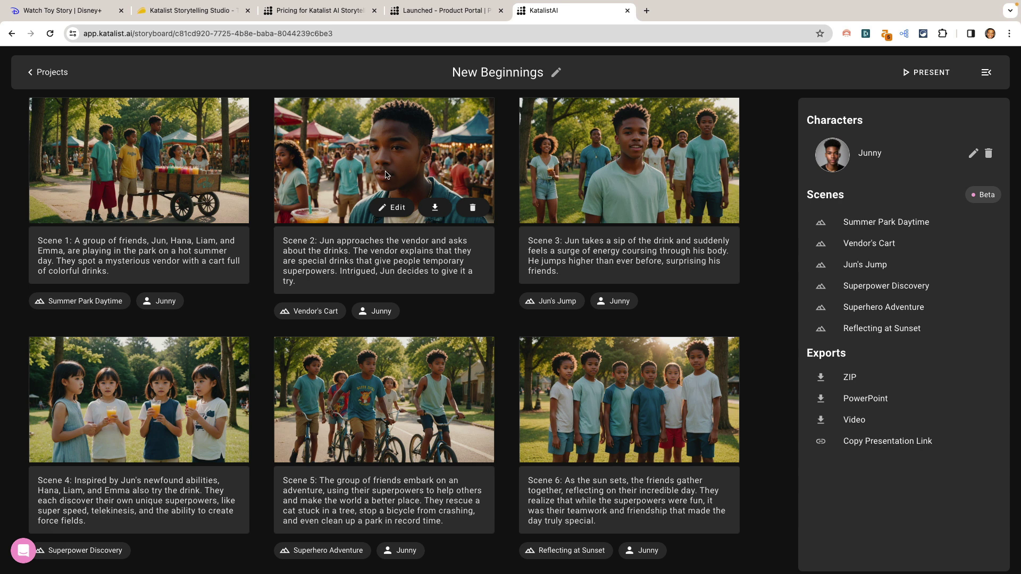
pyautogui.moveTo(640, 183)
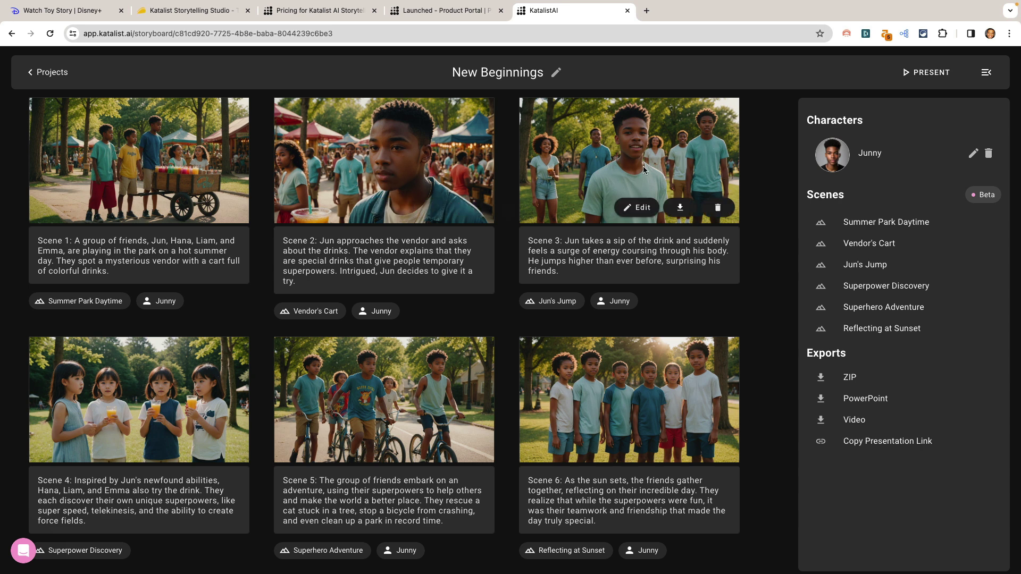
pyautogui.moveTo(181, 418)
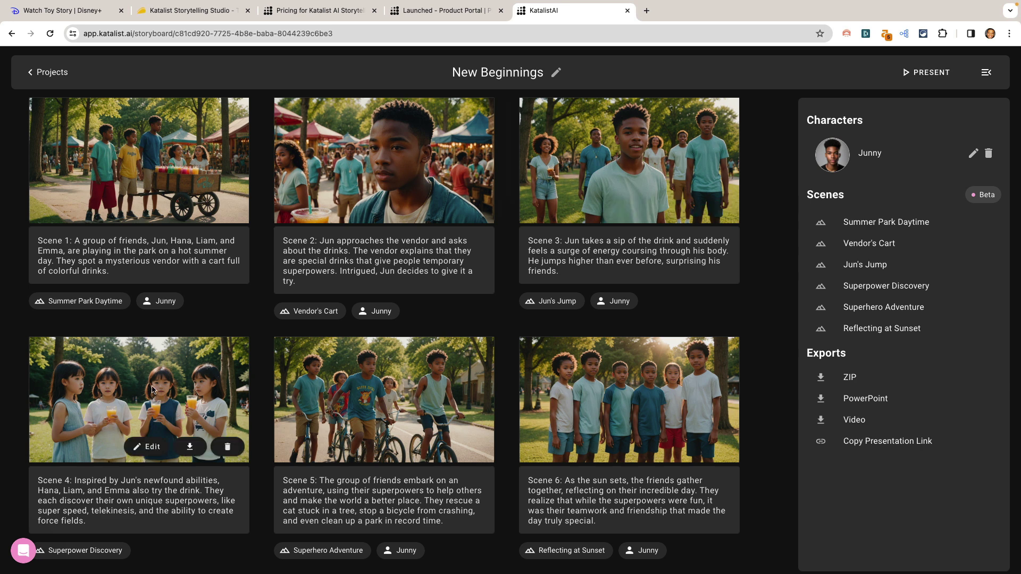
pyautogui.moveTo(343, 405)
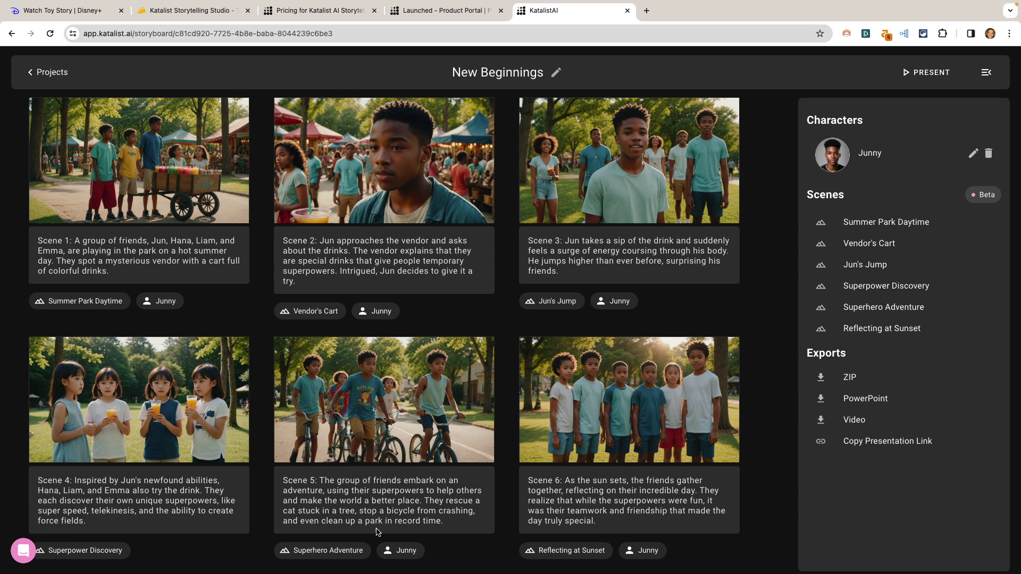
# Edit Scene 4's shot, replace its three tagged characters in the creative direction with "#Junny who are", generate new images and look through them.
pyautogui.moveTo(607, 416)
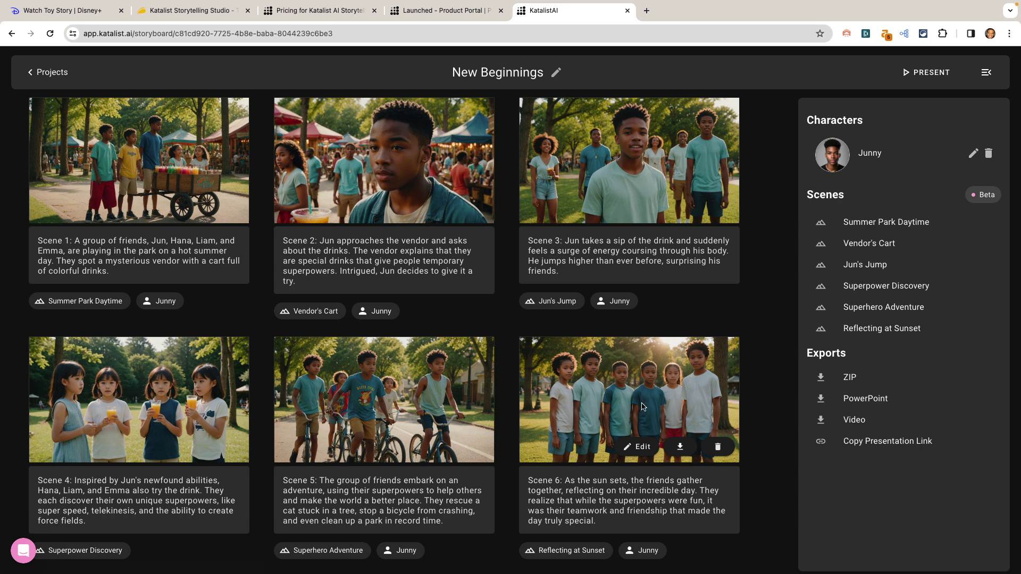
pyautogui.moveTo(148, 399)
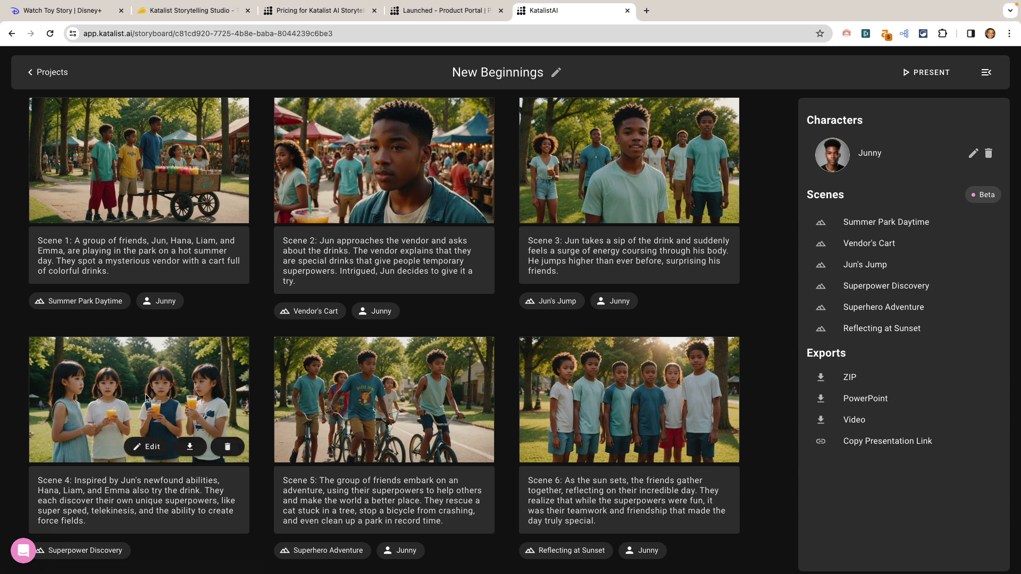
pyautogui.click(151, 448)
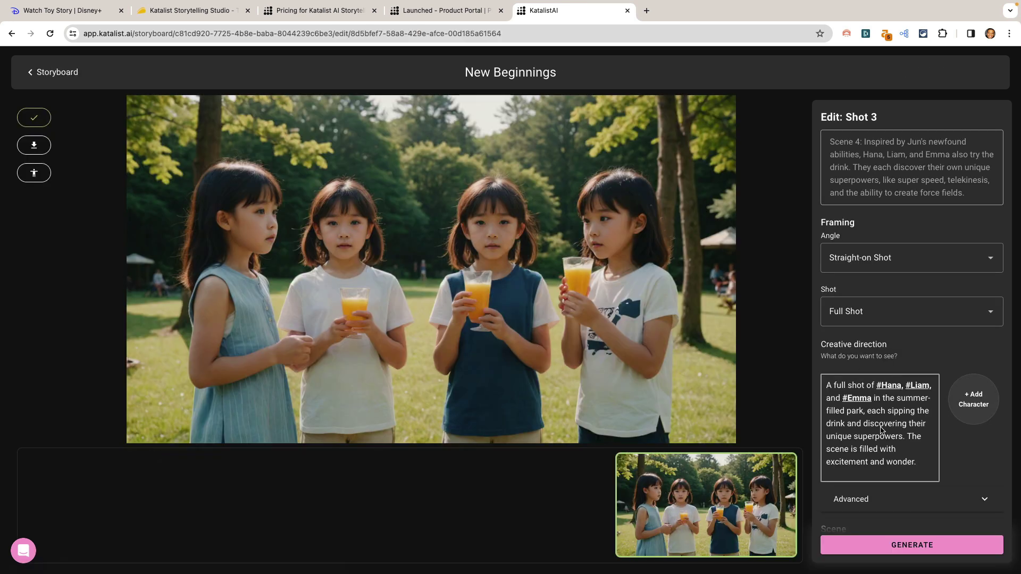
pyautogui.scroll(-1, 949, 457)
pyautogui.scroll(-1, 949, 457)
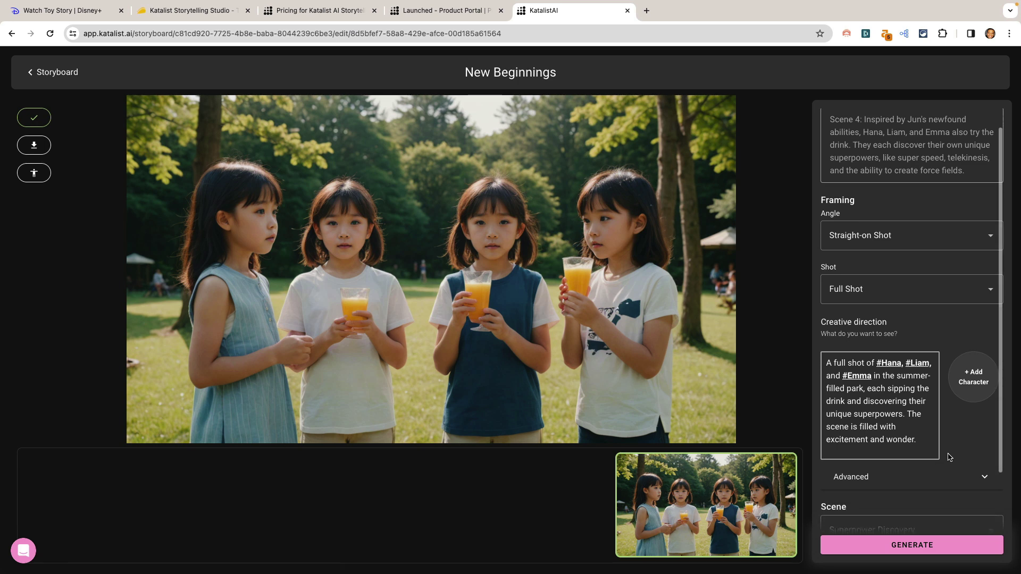
pyautogui.click(917, 547)
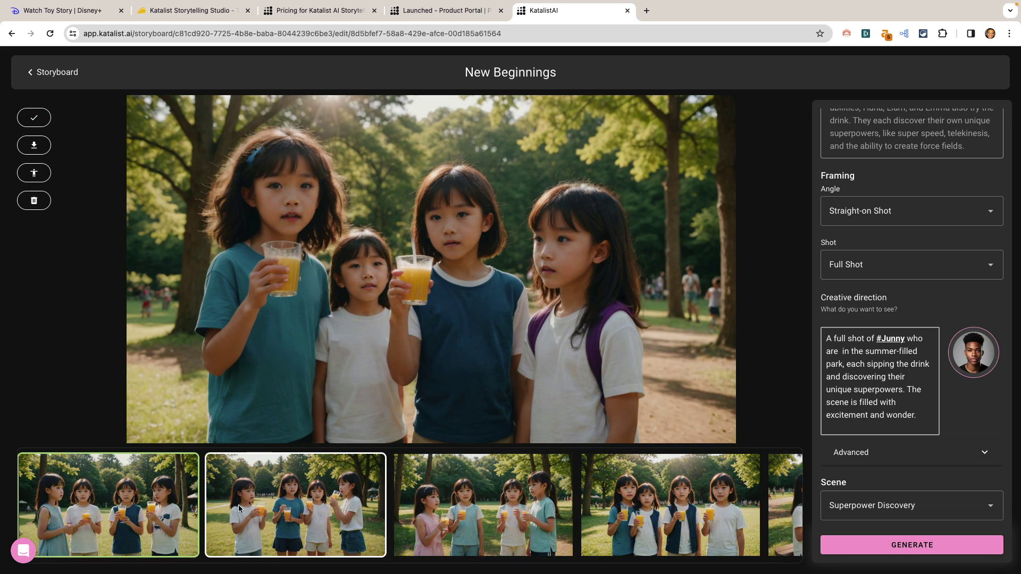
pyautogui.hscroll(2, 238, 505)
pyautogui.hscroll(6, 238, 508)
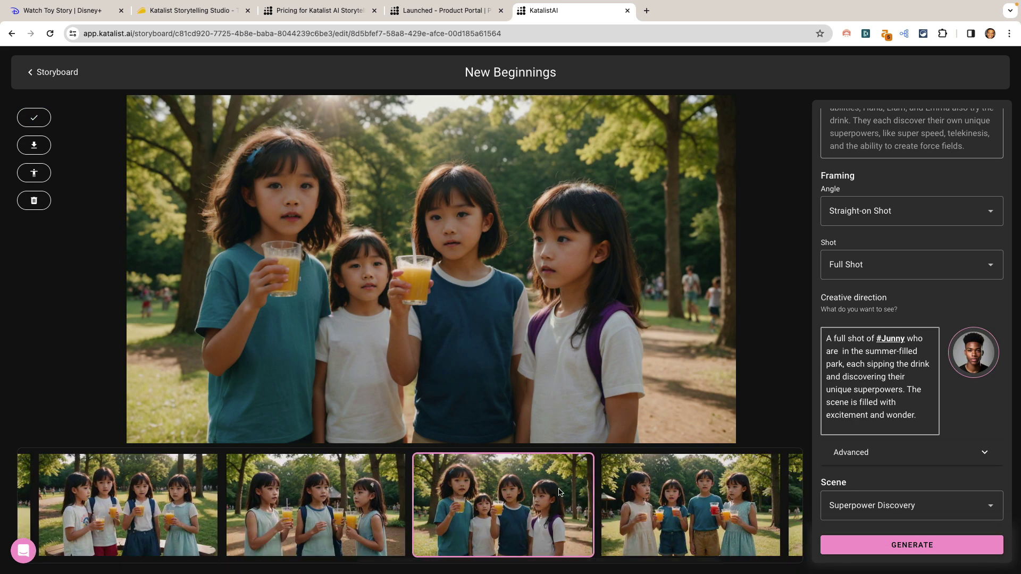
pyautogui.hscroll(3, 760, 501)
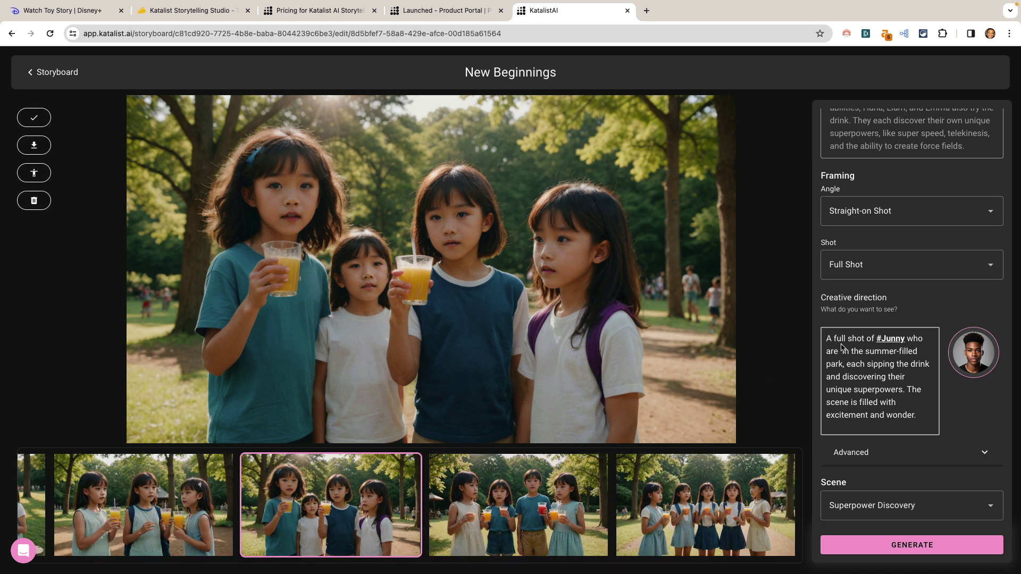
# Replace the #Junny tag in the creative direction with a fresh link to the Junny character and regenerate the shot.
pyautogui.click(904, 342)
pyautogui.press('BackSpace')
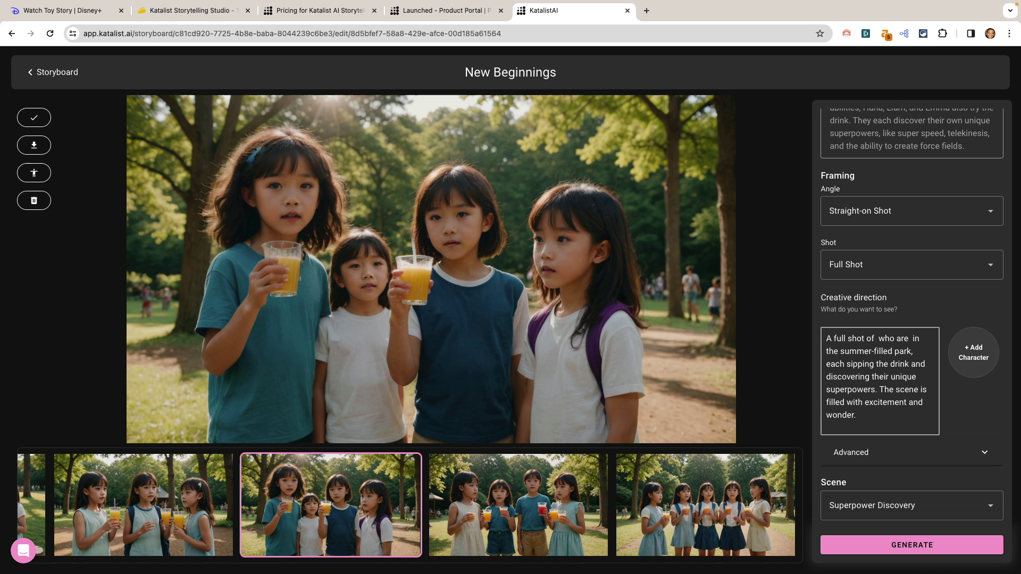
pyautogui.write('#')
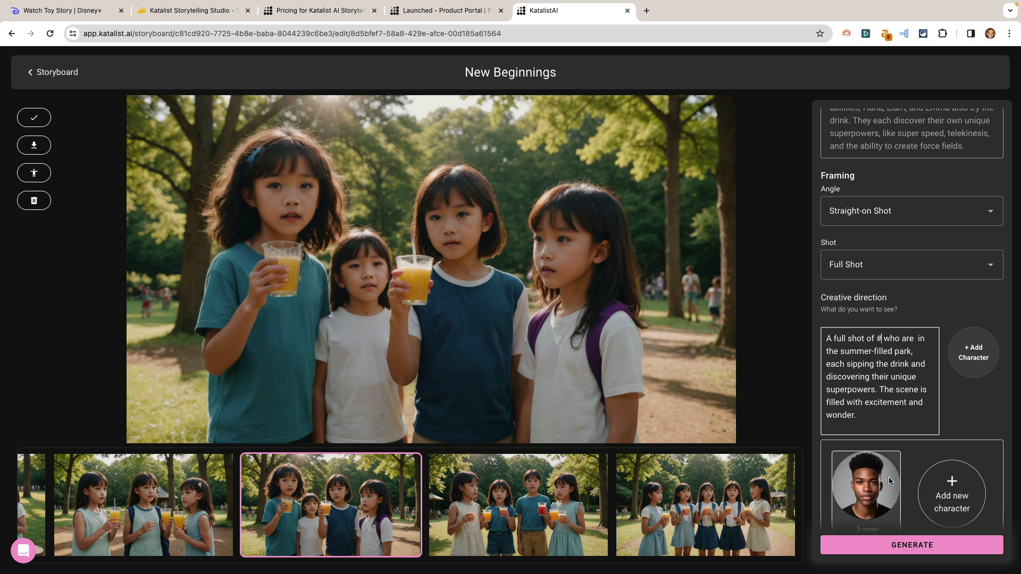
pyautogui.click(867, 491)
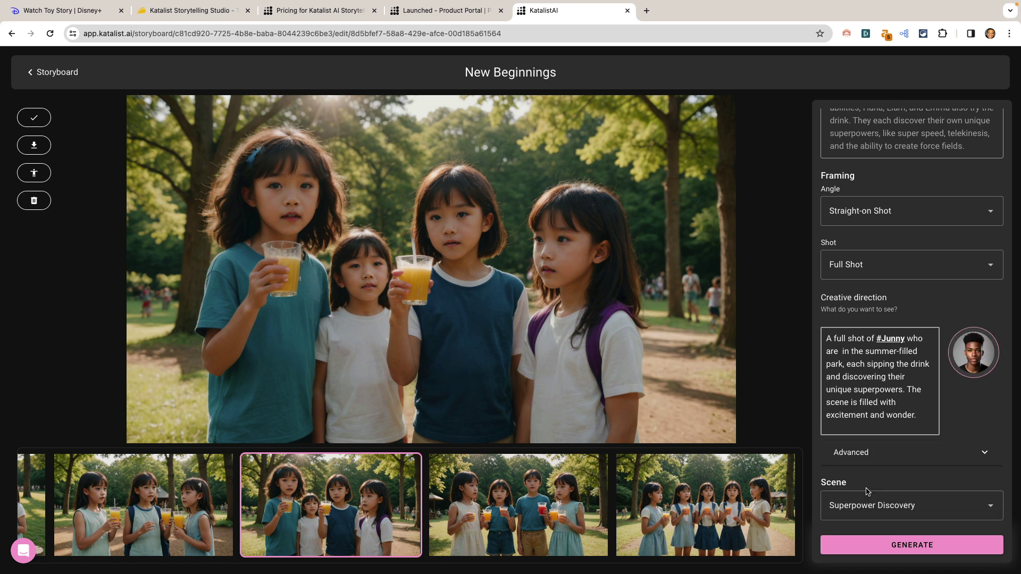
pyautogui.click(916, 547)
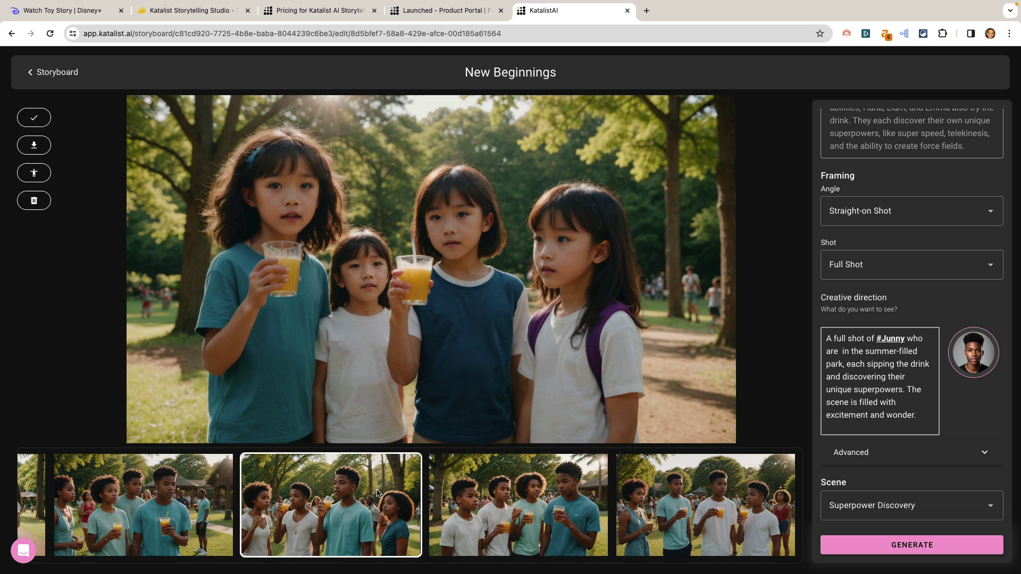
# Select the new variation with the boy in a teal T-shirt drinking juice among three friends and inspect the image up close.
pyautogui.click(332, 500)
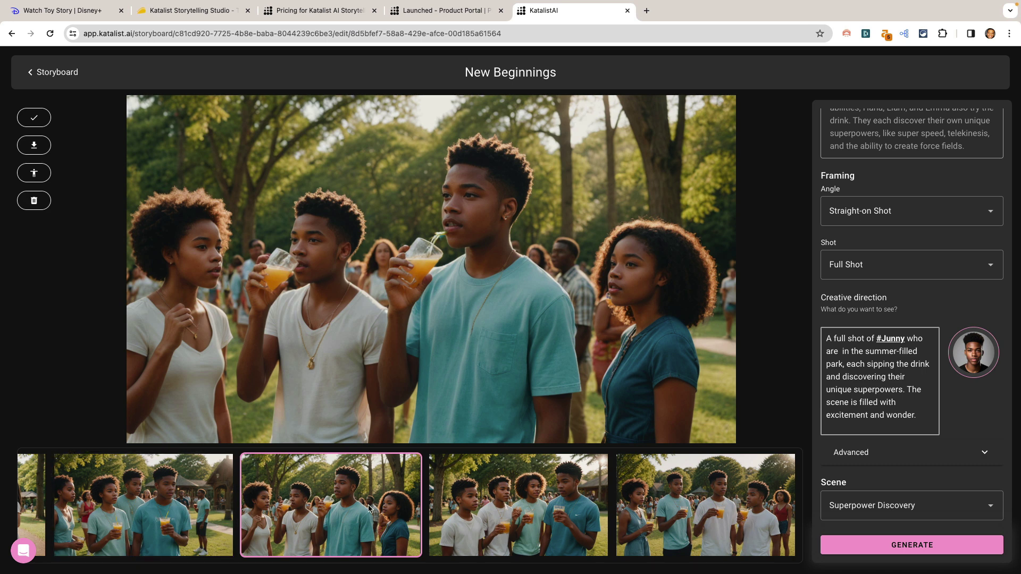
pyautogui.hscroll(-2, 532, 510)
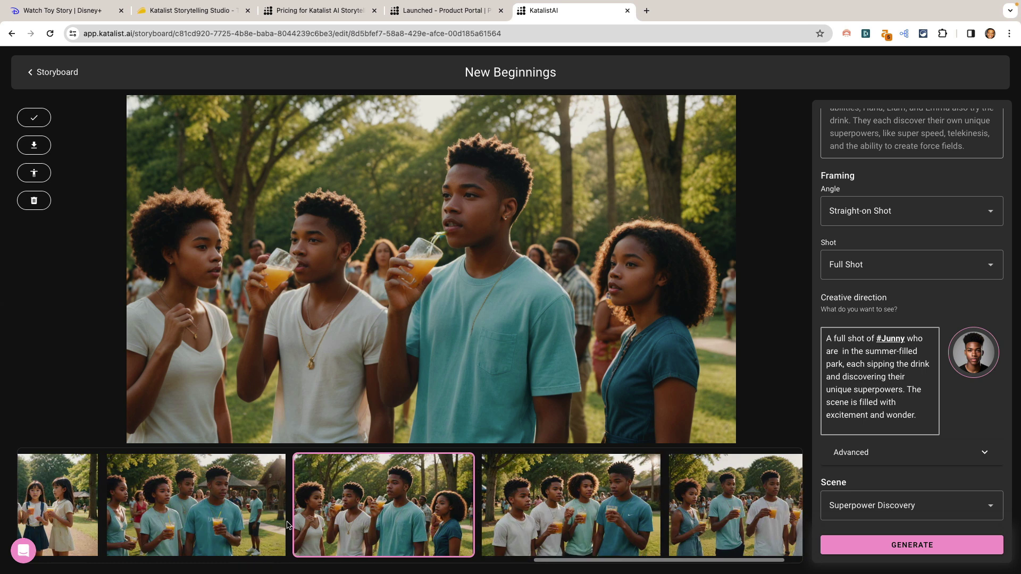
pyautogui.click(227, 505)
pyautogui.click(341, 501)
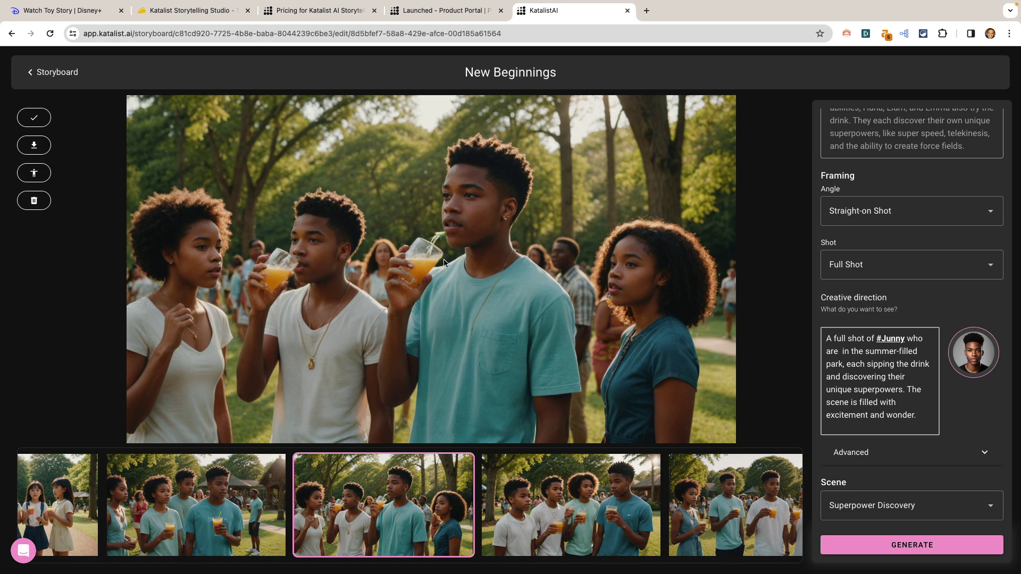
pyautogui.click(409, 276)
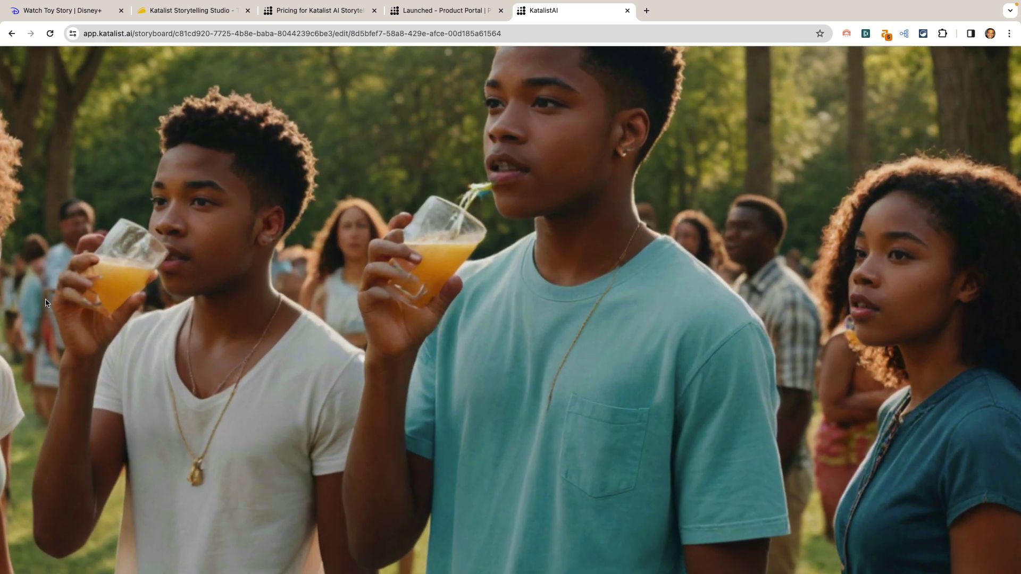
pyautogui.click(181, 301)
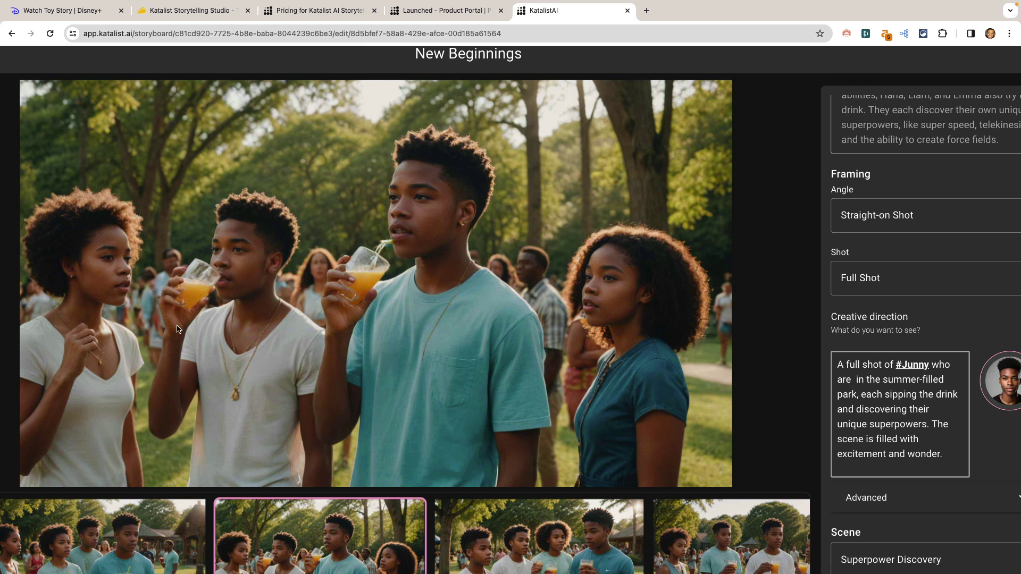
pyautogui.hscroll(-2, 275, 305)
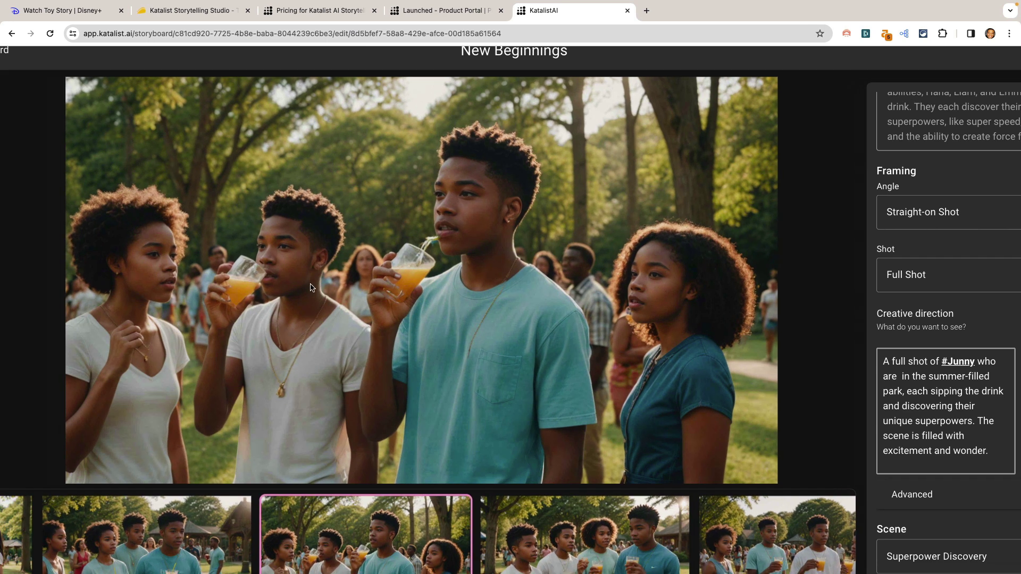
pyautogui.hscroll(-1, 292, 284)
pyautogui.scroll(1, 292, 284)
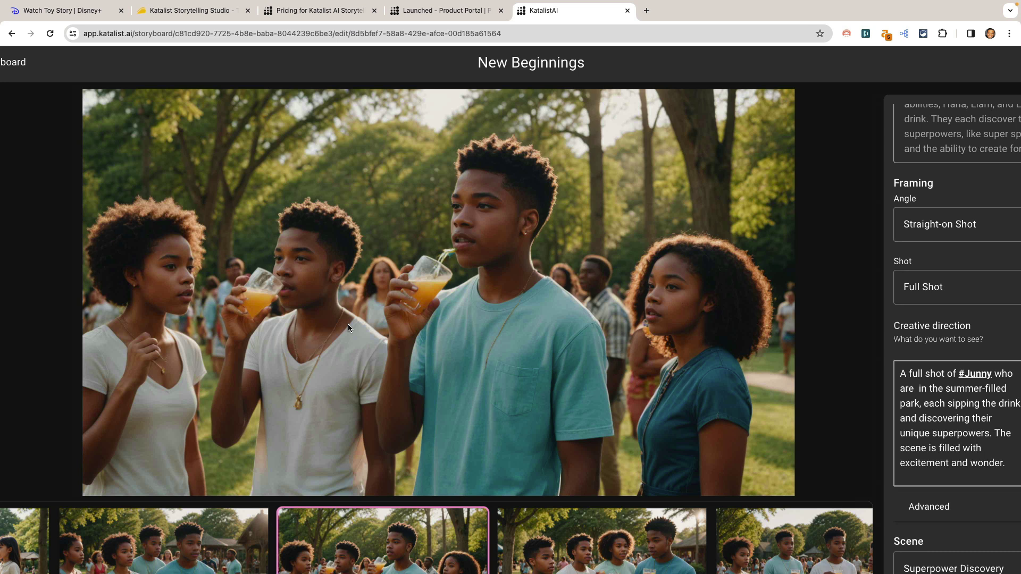
pyautogui.scroll(-3, 414, 301)
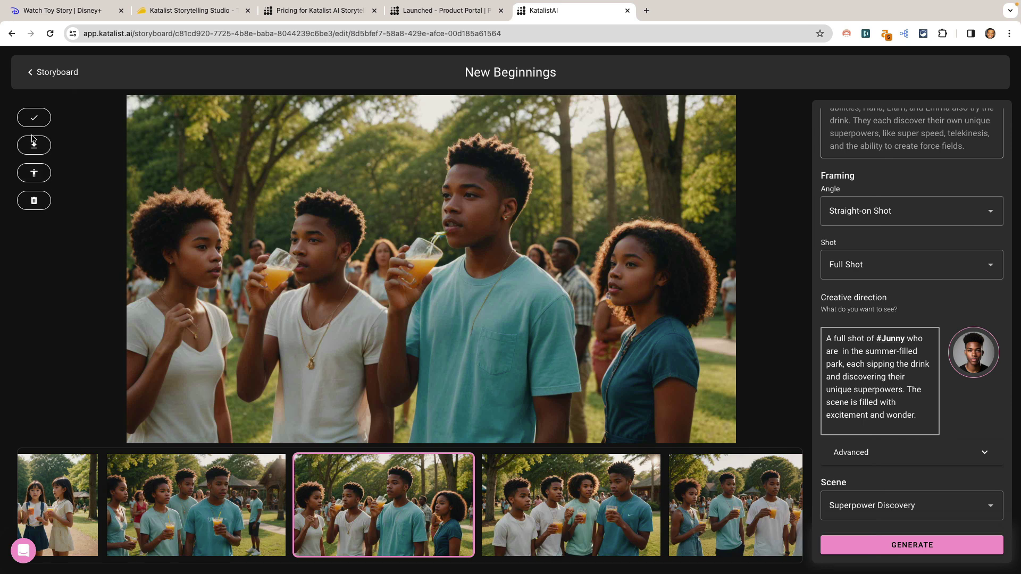
# Set the selected variation as Scene 4's frame and return to the storyboard to look it over.
pyautogui.click(34, 118)
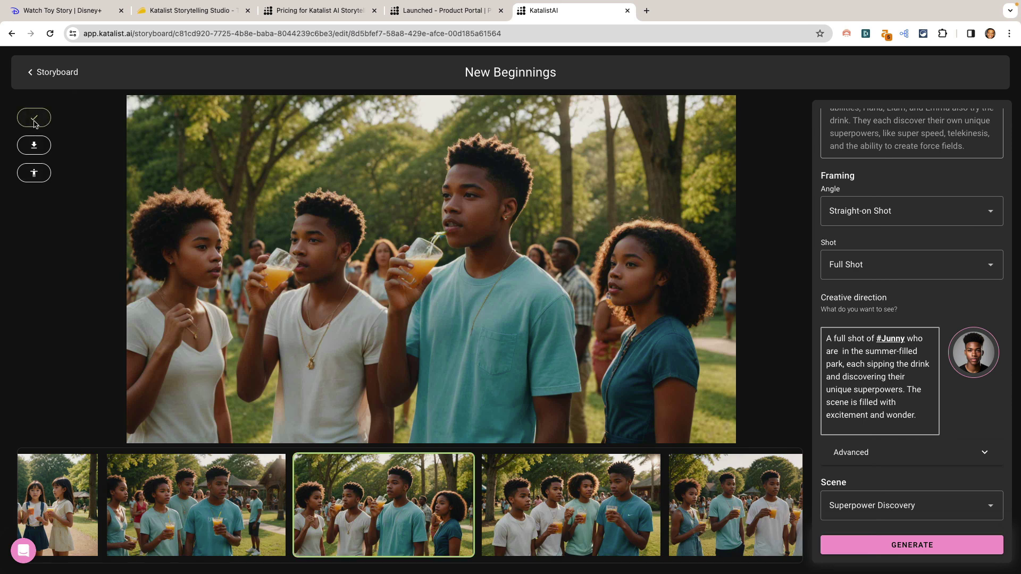
pyautogui.click(50, 75)
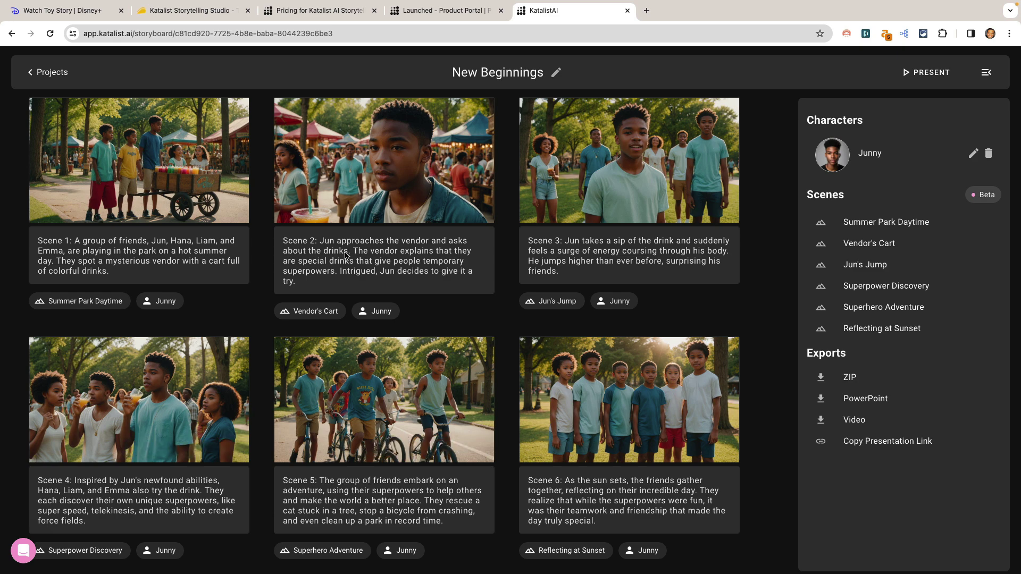
pyautogui.scroll(-5, 533, 321)
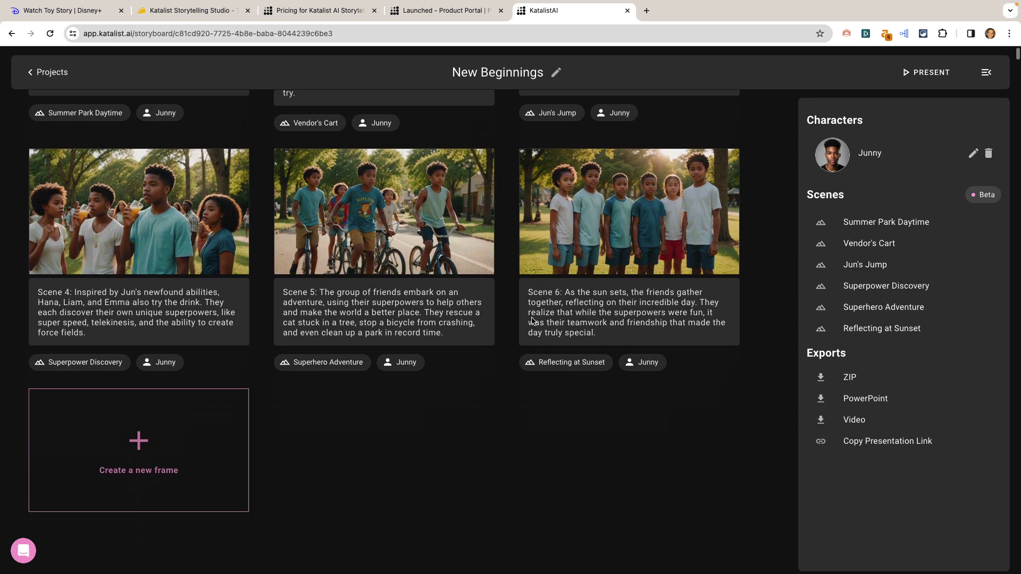
# Present the New Beginnings storyboard, advance from Scene 1 through Scene 6, and exit presentation mode.
pyautogui.scroll(5, 533, 321)
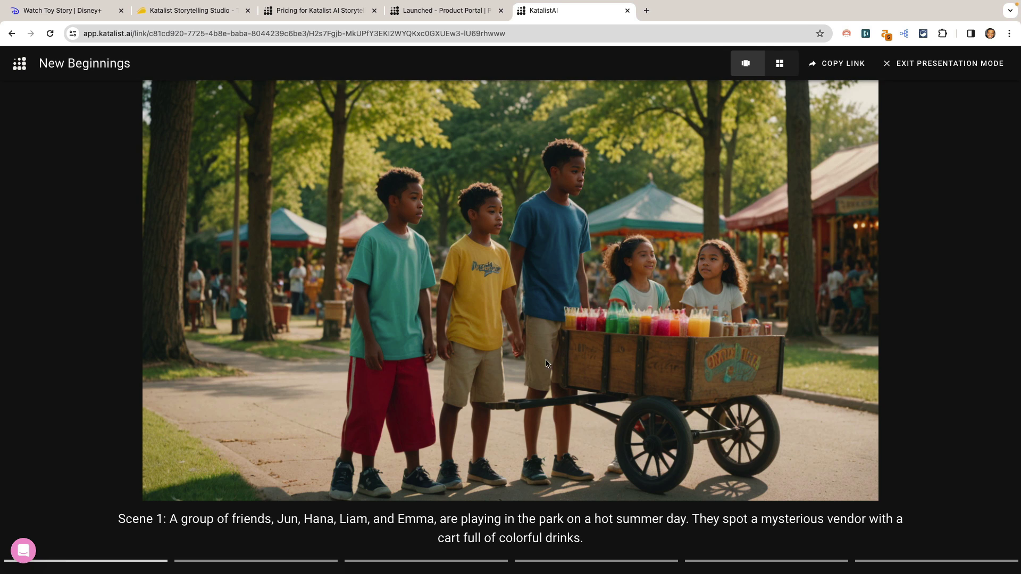
pyautogui.press('Right')
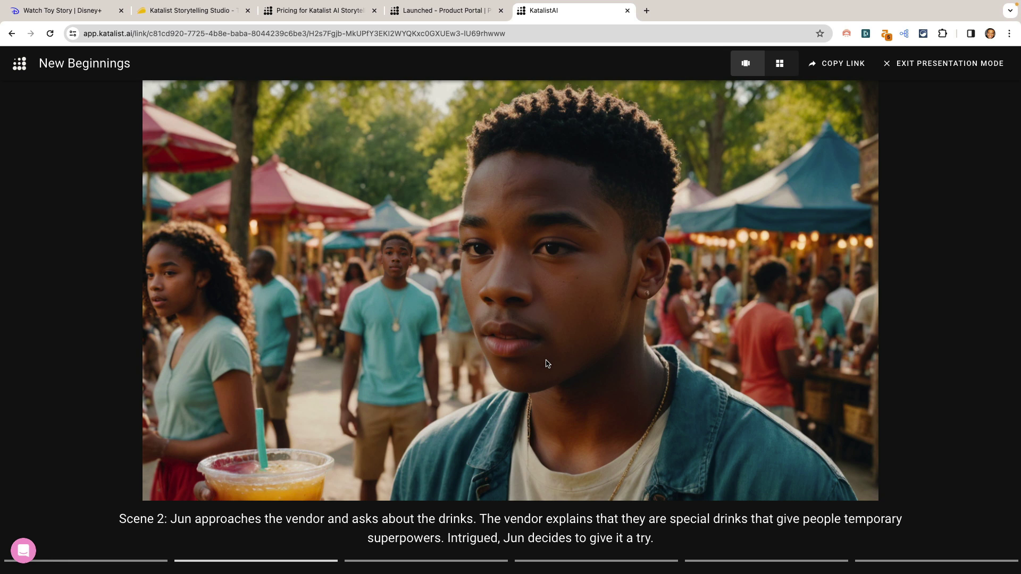
pyautogui.press('Right')
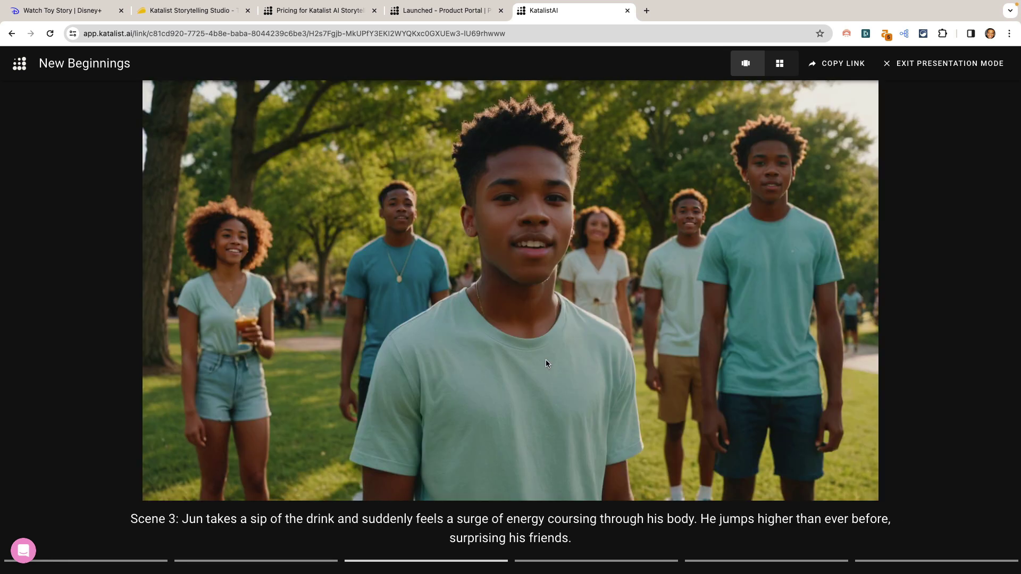
pyautogui.press('Right')
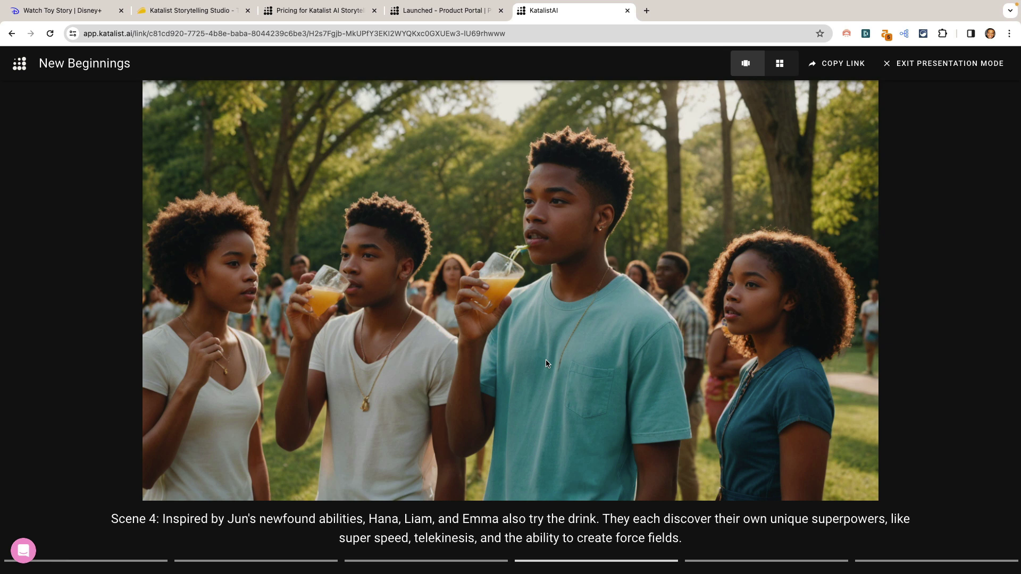
pyautogui.press('Right')
pyautogui.press('Right')
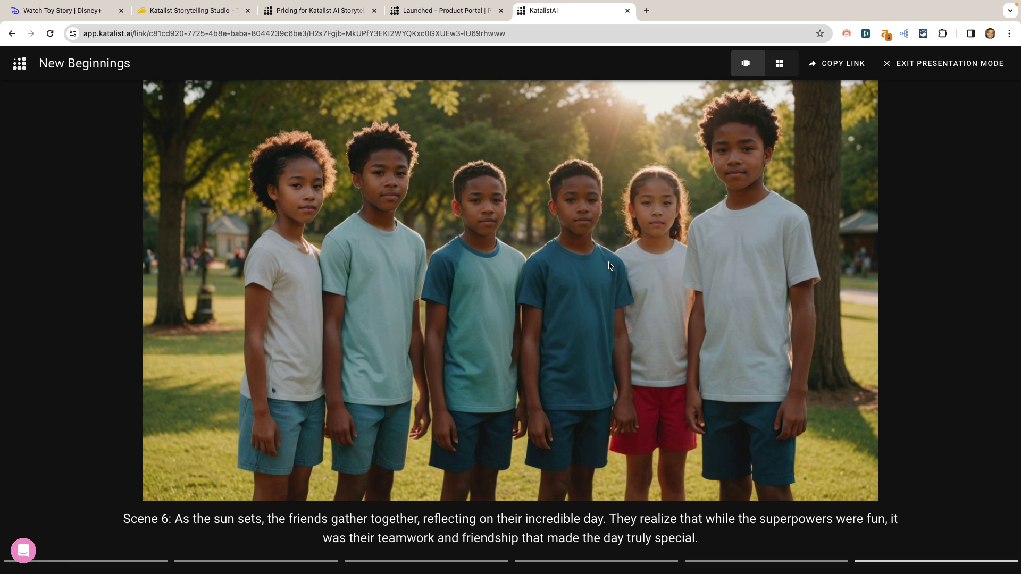
pyautogui.click(899, 75)
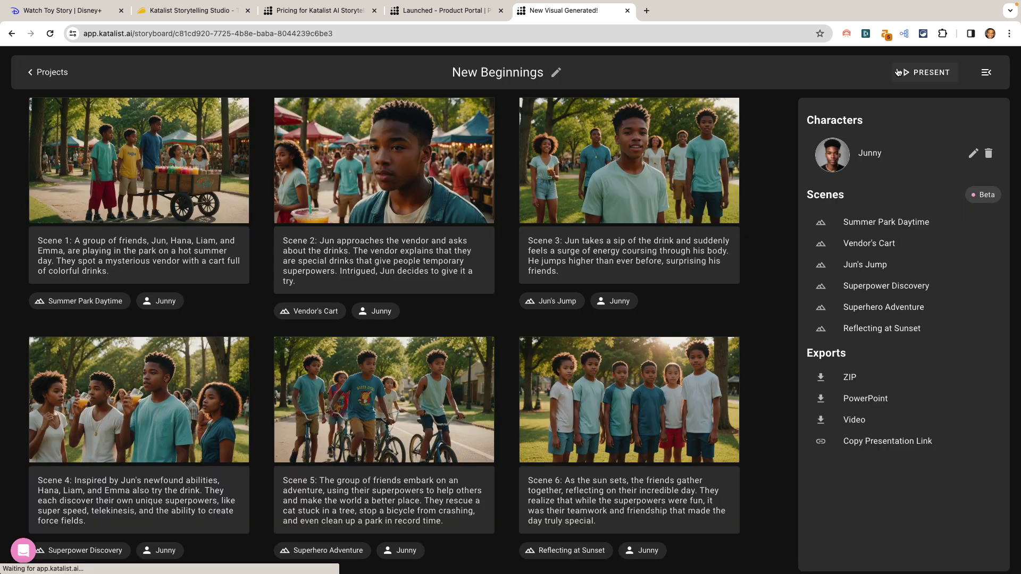
# Return to the project list and create a new project named Moving Out with the Sketch art style and 16:9 Landscape aspect ratio.
pyautogui.click(62, 85)
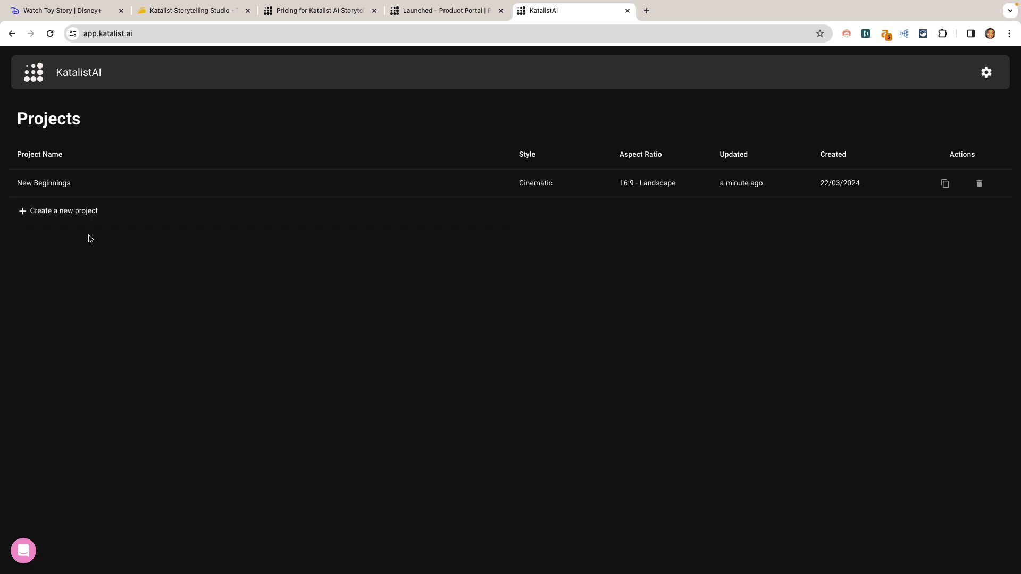
pyautogui.click(61, 214)
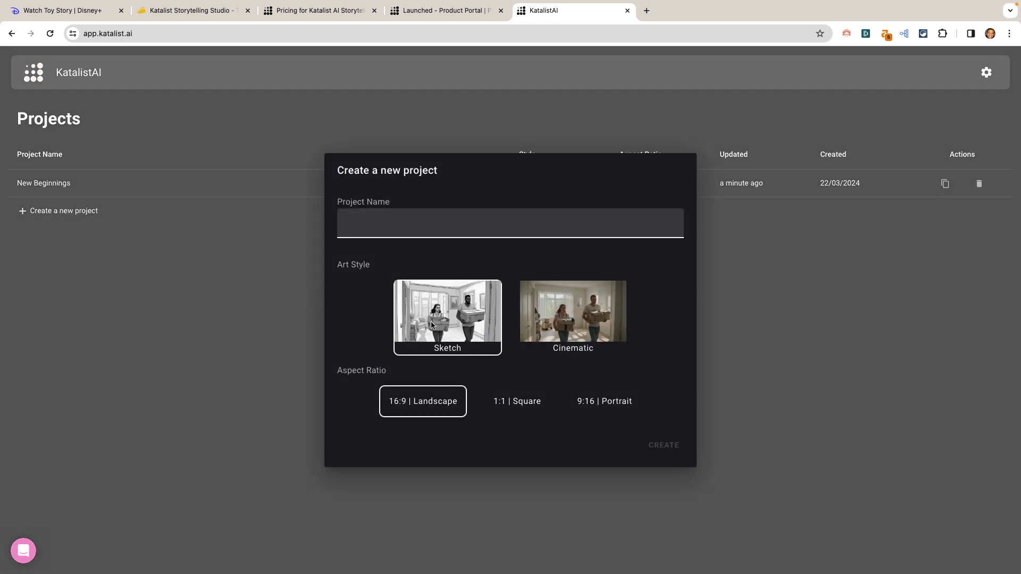
pyautogui.click(540, 343)
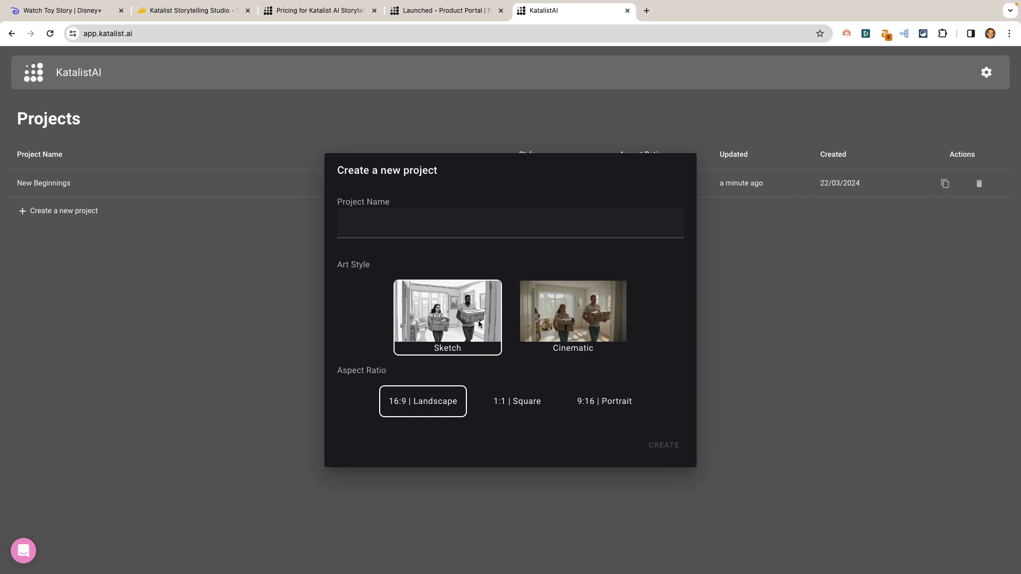
pyautogui.click(534, 404)
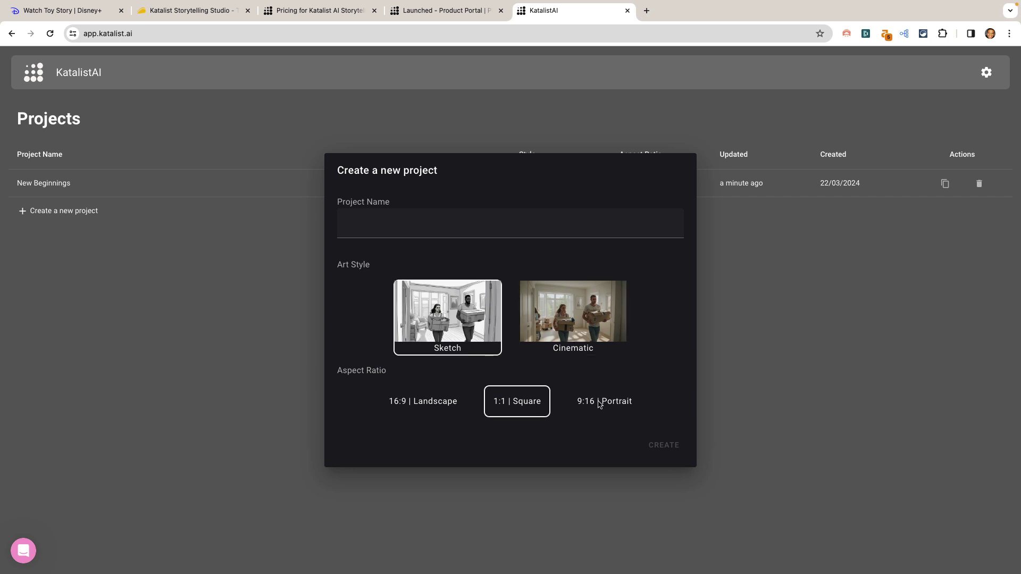
pyautogui.click(599, 403)
pyautogui.click(414, 409)
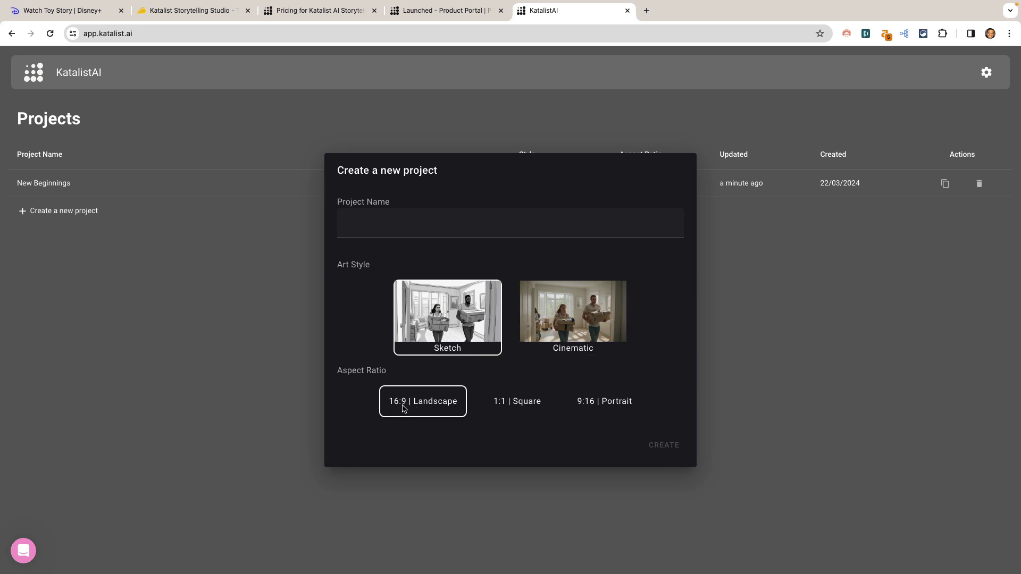
pyautogui.click(374, 236)
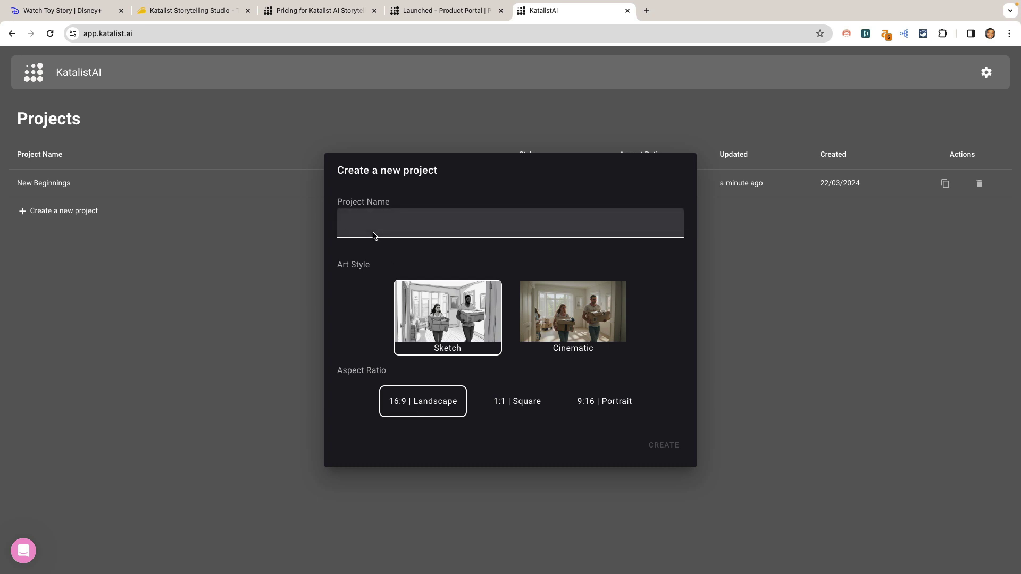
pyautogui.write('Moving OUt')
pyautogui.click(663, 445)
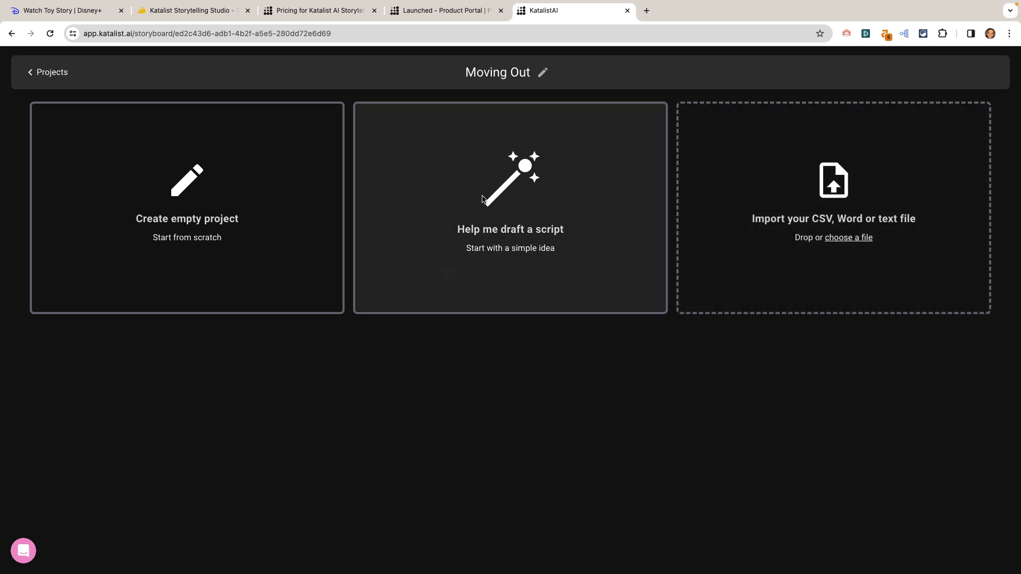
# Generate a script with Script Assistant from the idea "Wife and husband moving out of apartment to house" and confirm it as the storyboard.
pyautogui.click(407, 266)
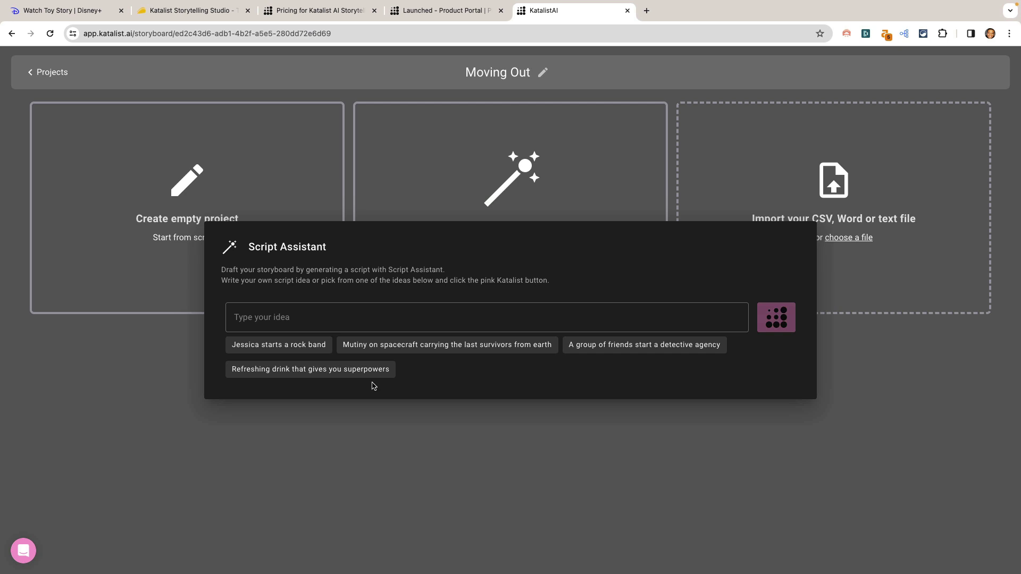
pyautogui.click(314, 324)
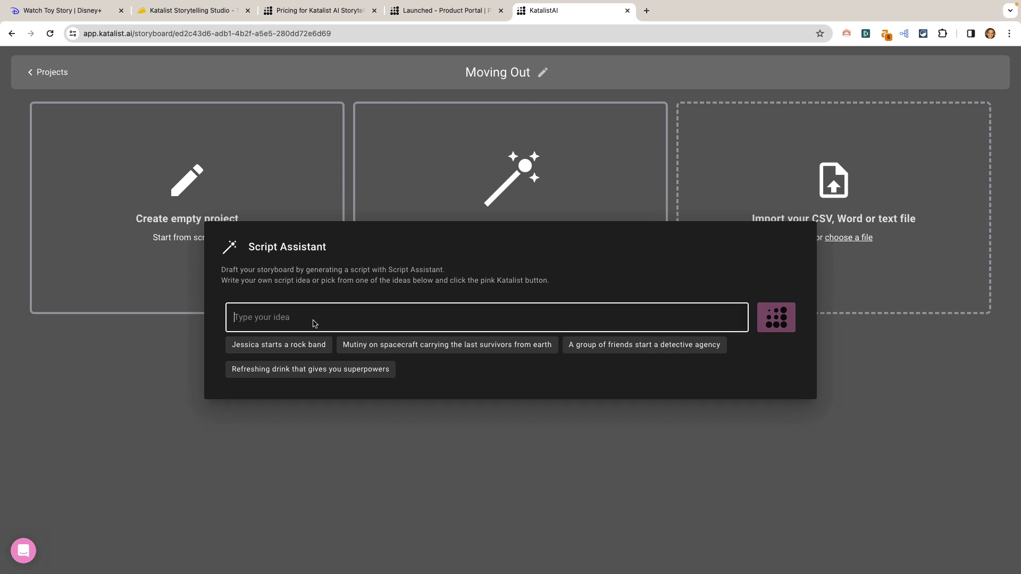
pyautogui.write('Wife and hu')
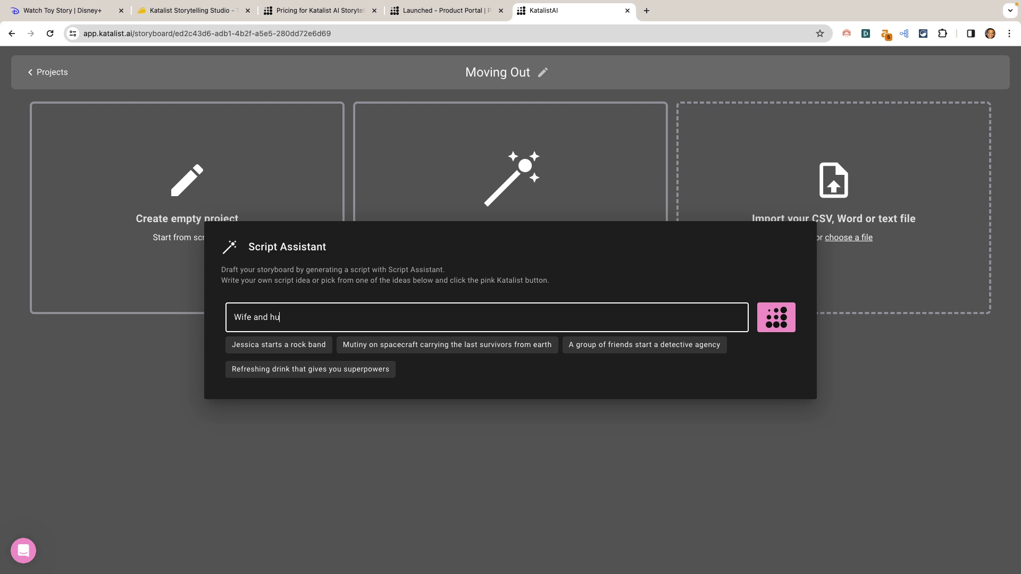
pyautogui.write('sband moing ')
pyautogui.write('ving out of aprt')
pyautogui.write('tment to house')
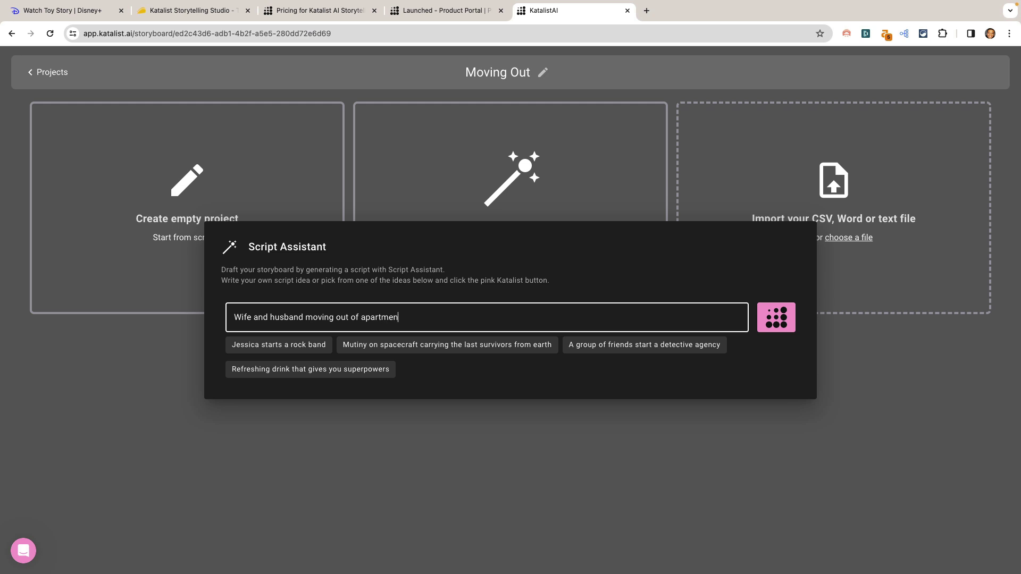
pyautogui.click(769, 332)
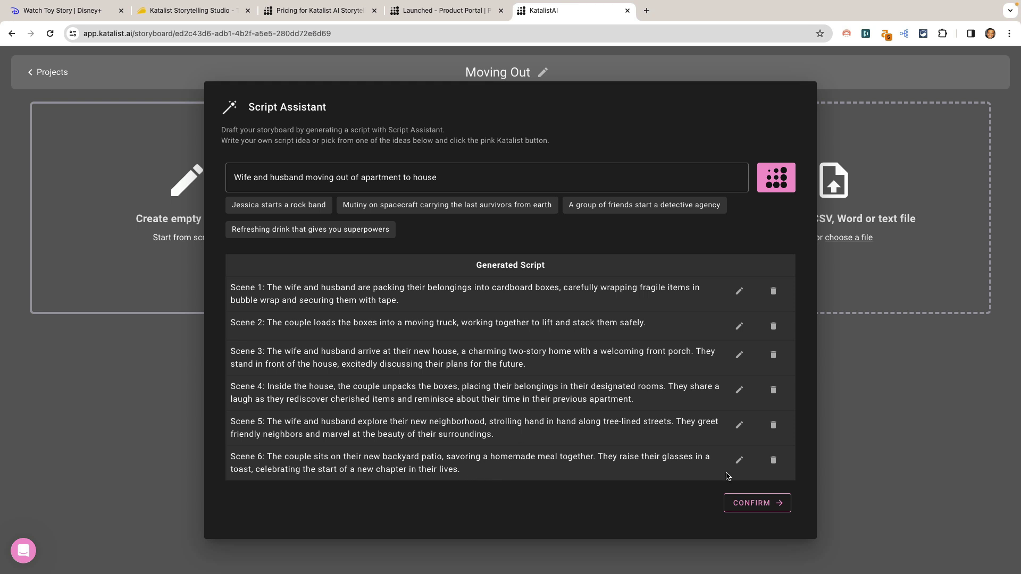
pyautogui.click(753, 504)
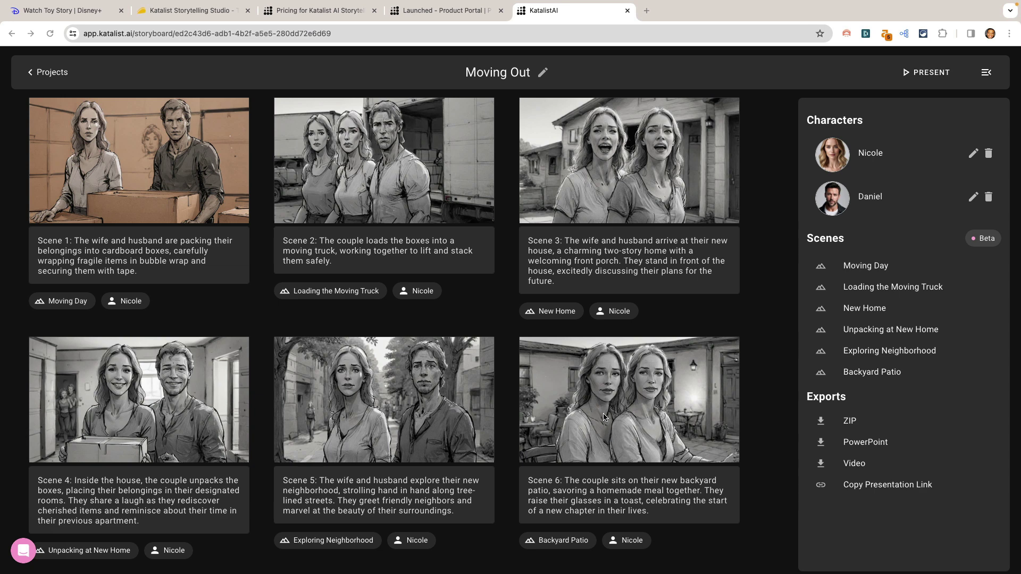
# Generate new variations for Scene 6 and set the one showing a woman beside a man in an open shirt as its frame.
pyautogui.scroll(-1, 604, 418)
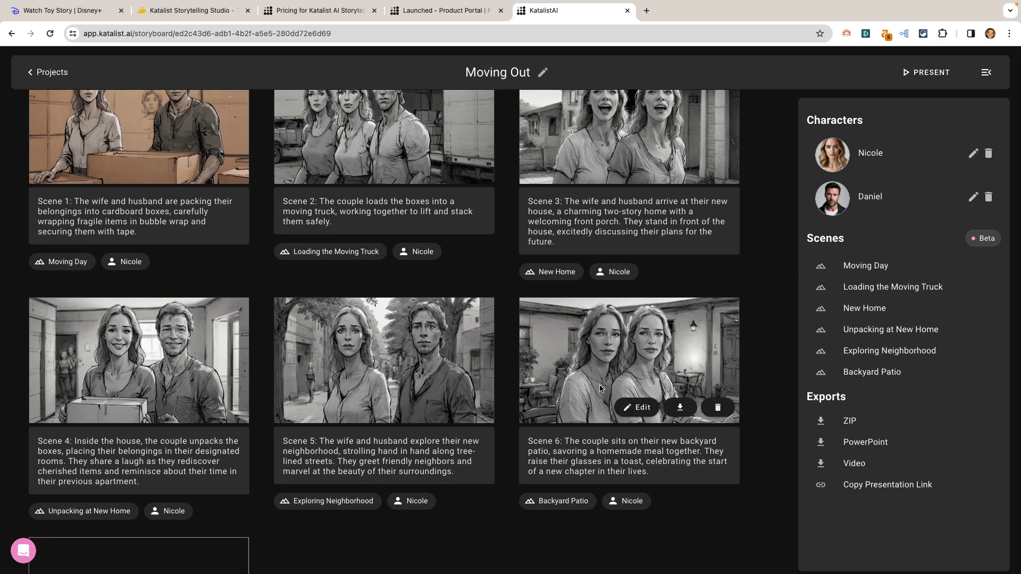
pyautogui.click(638, 407)
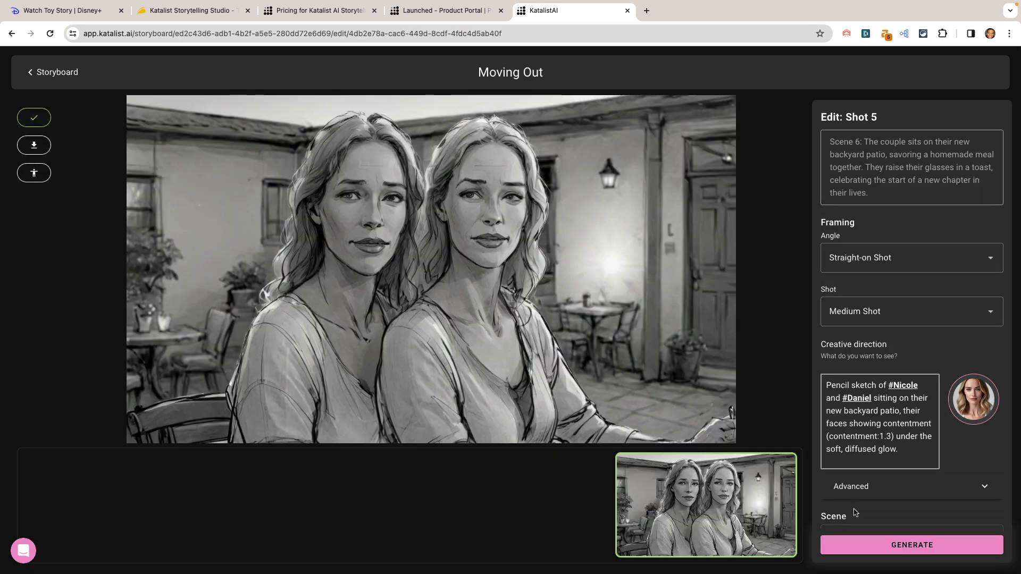
pyautogui.click(869, 548)
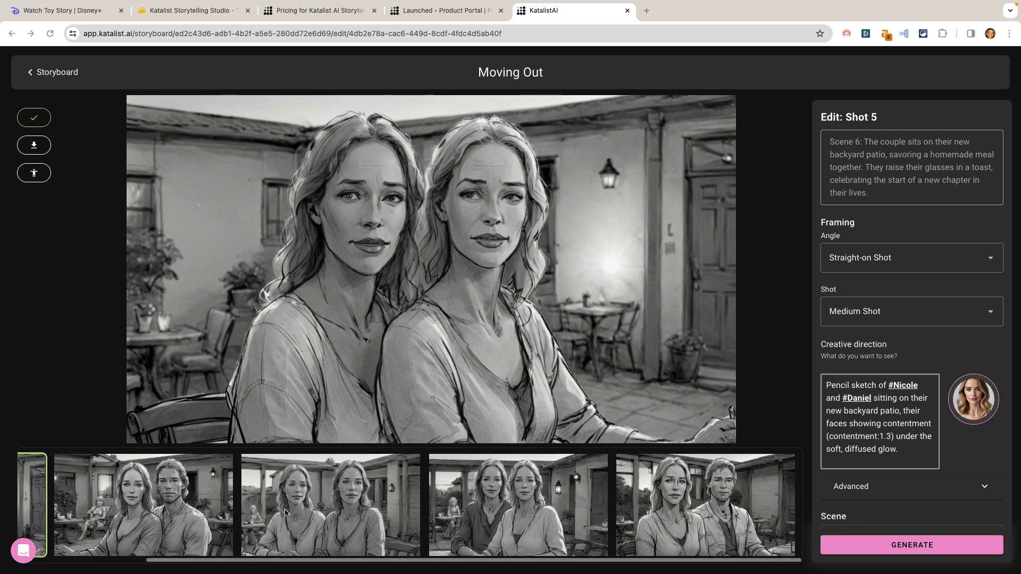
pyautogui.hscroll(-3, 319, 505)
pyautogui.hscroll(3, 339, 502)
pyautogui.click(680, 503)
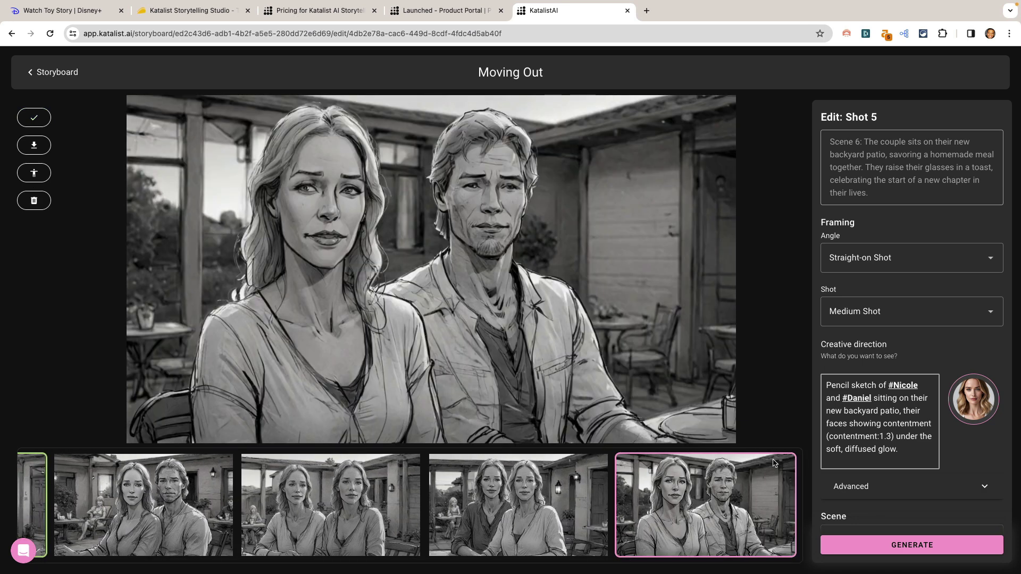
pyautogui.click(34, 121)
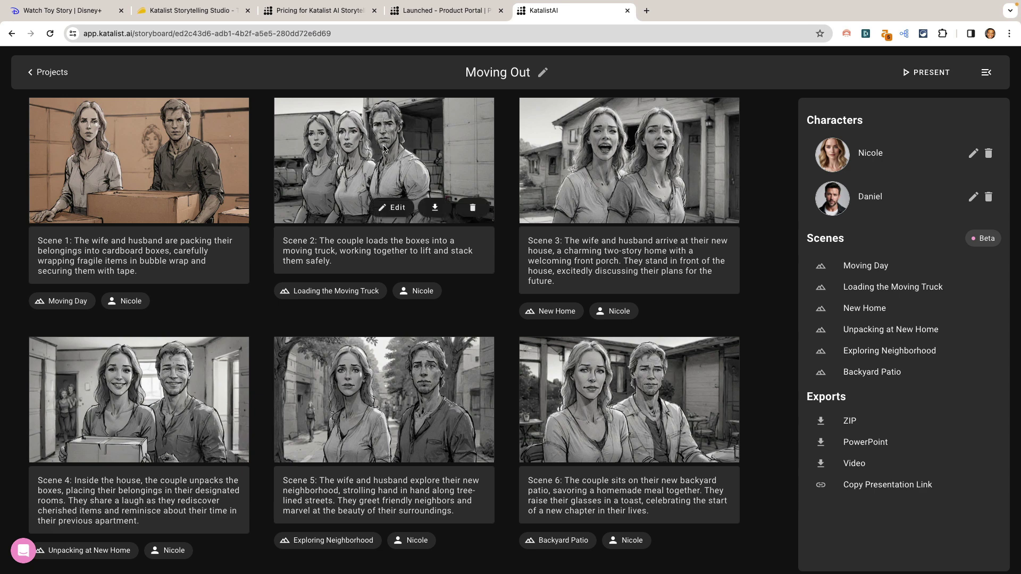
# Generate new variations for Scene 2's moving truck shot and preview the first and last of them.
pyautogui.click(394, 207)
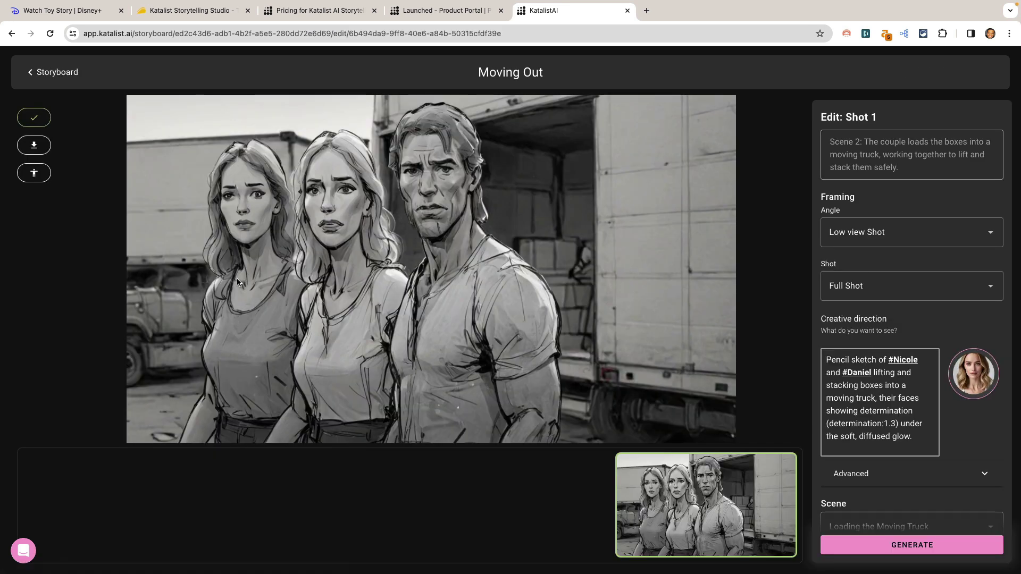
pyautogui.click(857, 540)
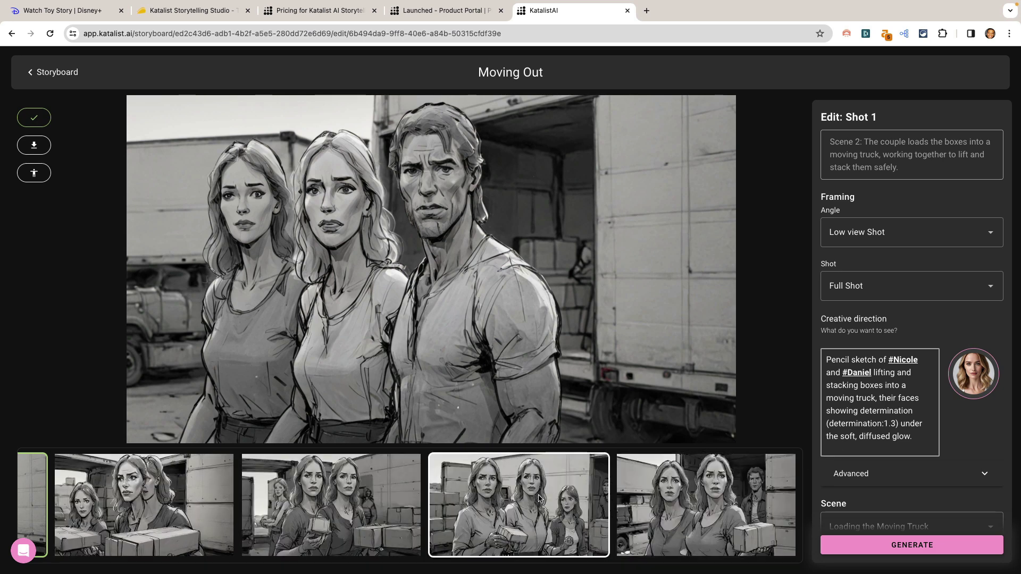
pyautogui.click(174, 512)
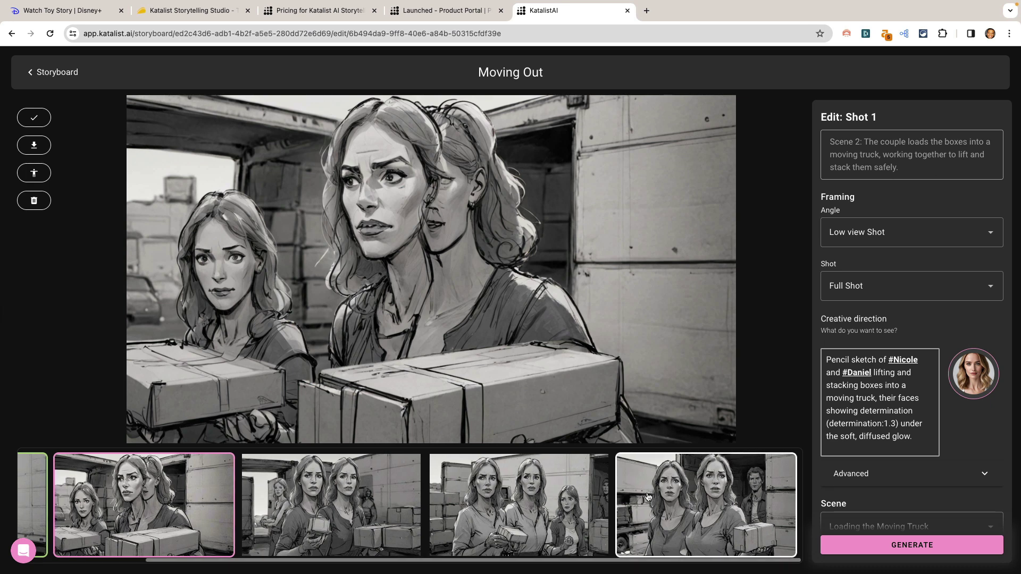
pyautogui.hscroll(-2, 647, 497)
pyautogui.hscroll(-2, 648, 497)
pyautogui.hscroll(3, 648, 497)
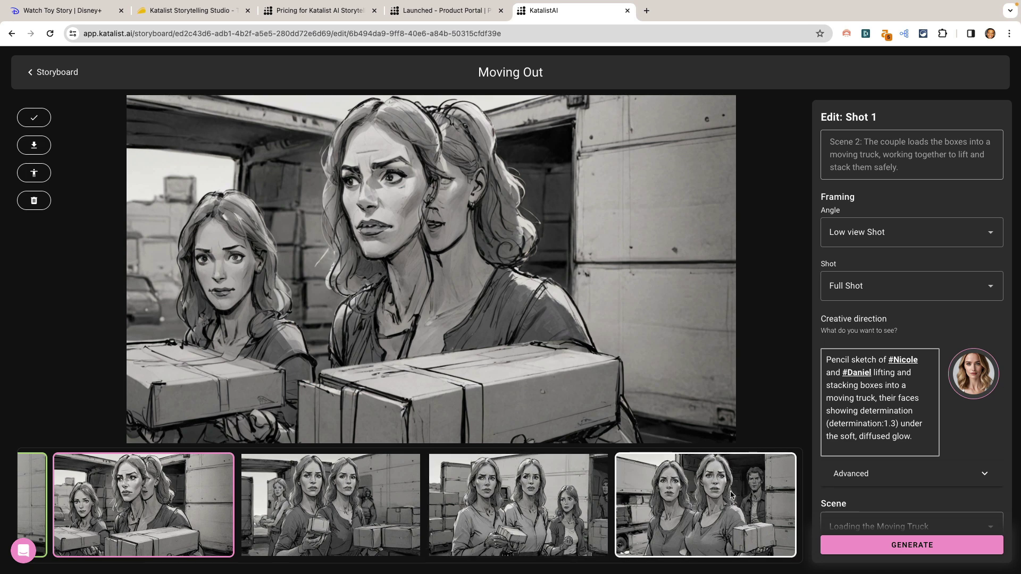
pyautogui.click(679, 510)
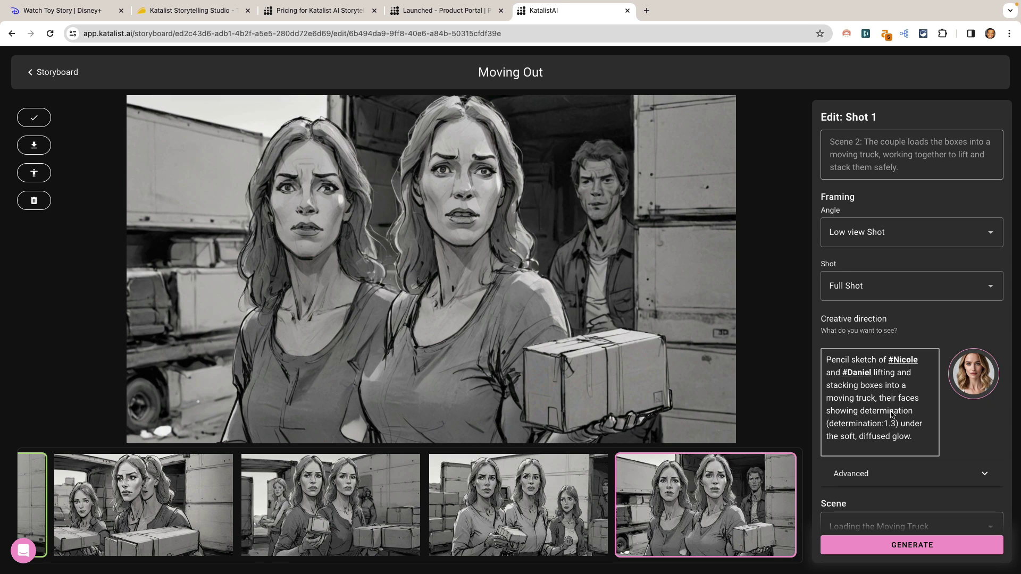
# Regenerate Scene 2 with the negative prompt "more than one woman" and set the variation with one woman holding a box beside a man as its frame.
pyautogui.scroll(-2, 891, 413)
pyautogui.click(972, 401)
pyautogui.click(896, 465)
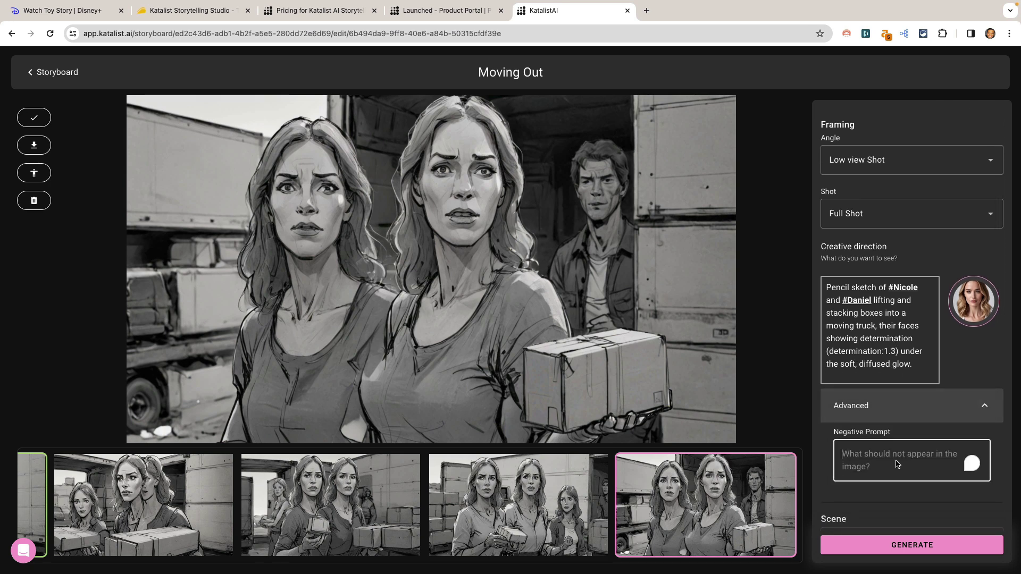
pyautogui.write('more than one woman')
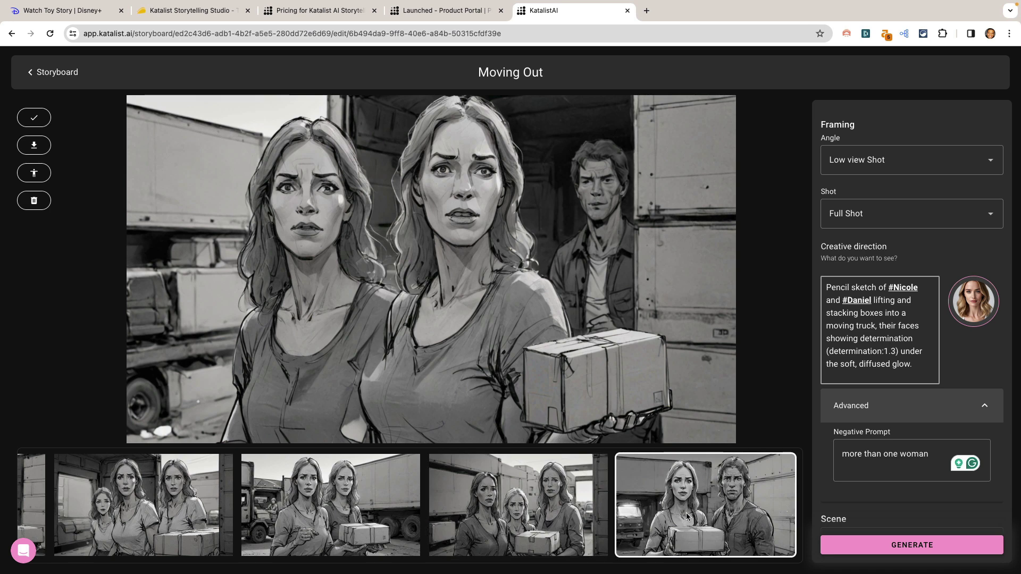
pyautogui.click(714, 528)
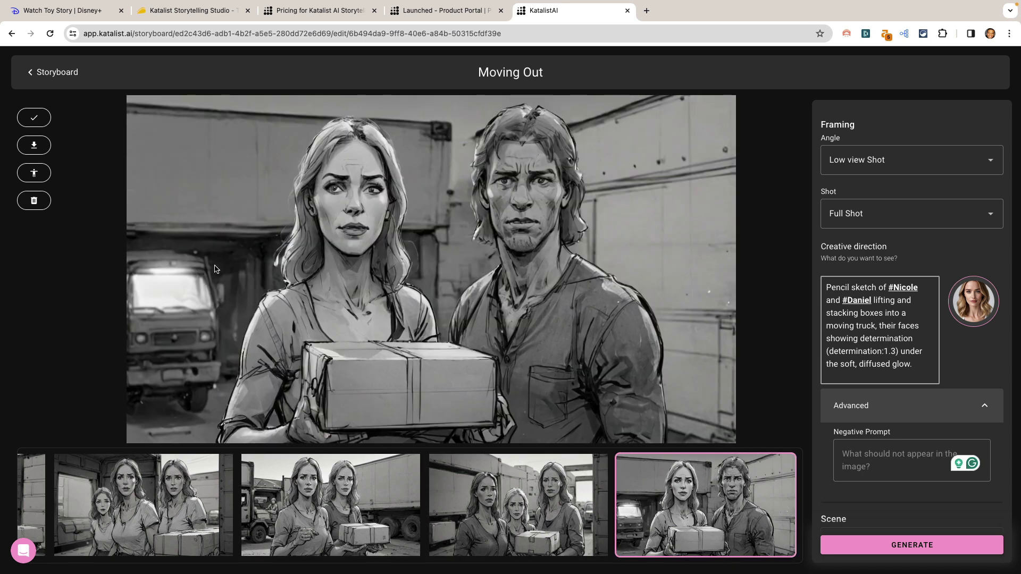
pyautogui.click(34, 117)
pyautogui.click(38, 76)
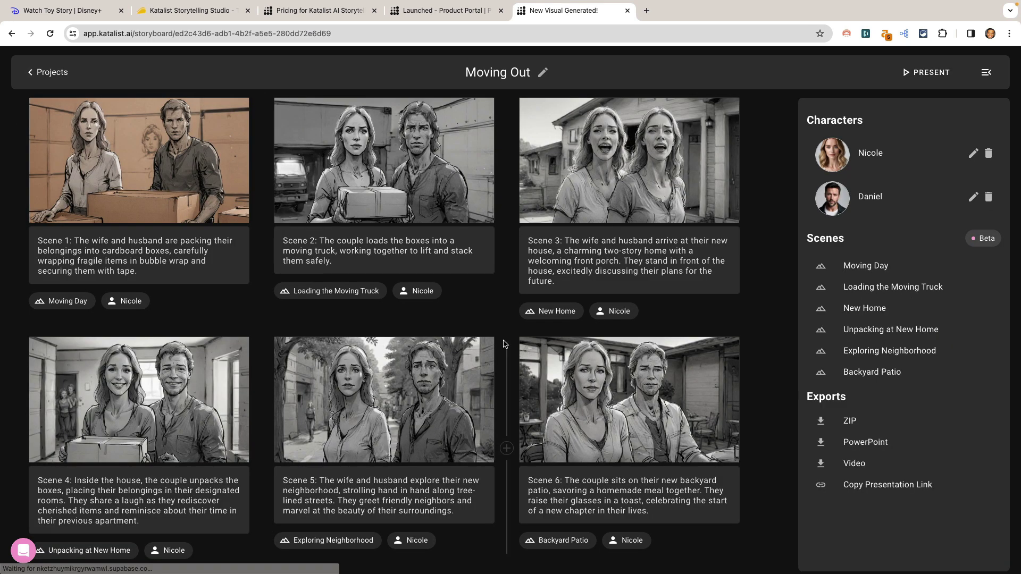
# Generate new variations for Scene 3, set the one with a single woman and a man as its frame, and return to the storyboard.
pyautogui.scroll(-2, 642, 391)
pyautogui.scroll(2, 641, 391)
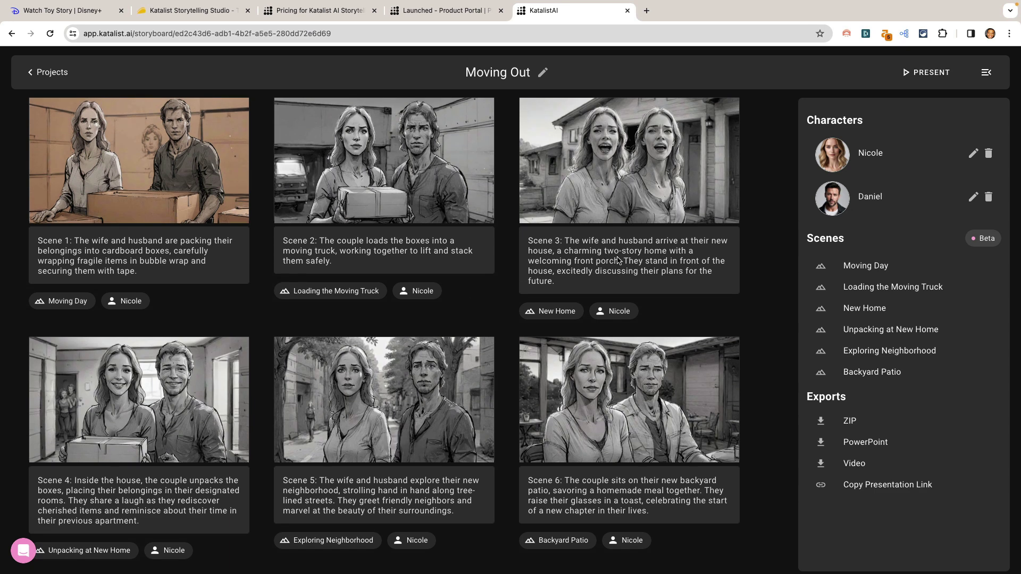
pyautogui.moveTo(602, 193)
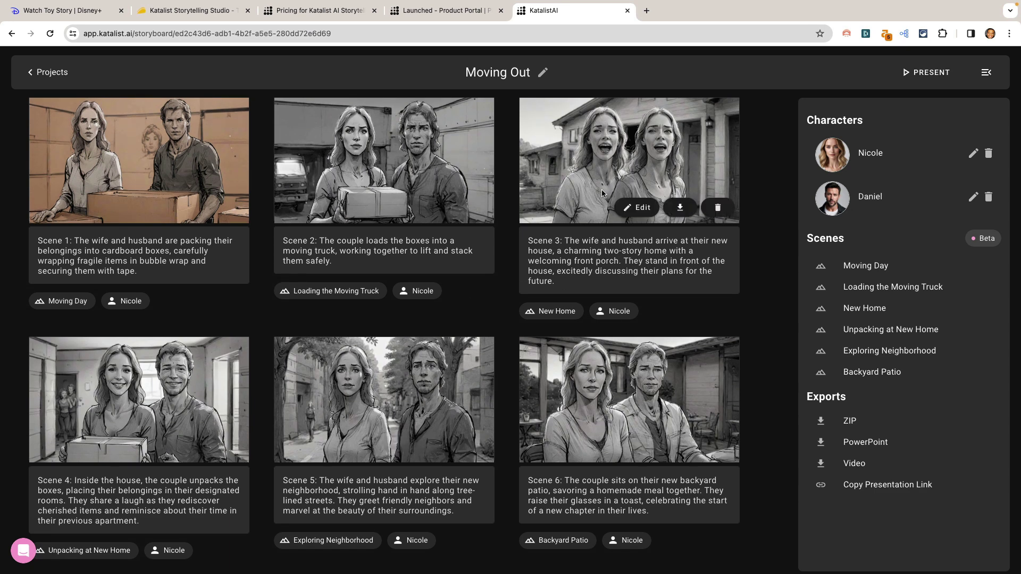
pyautogui.click(641, 208)
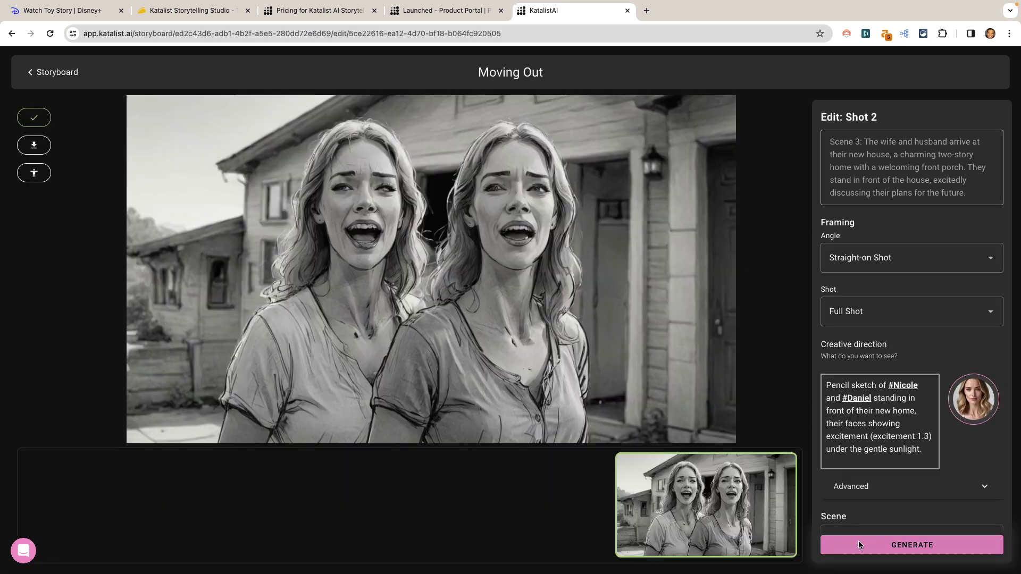
pyautogui.click(657, 503)
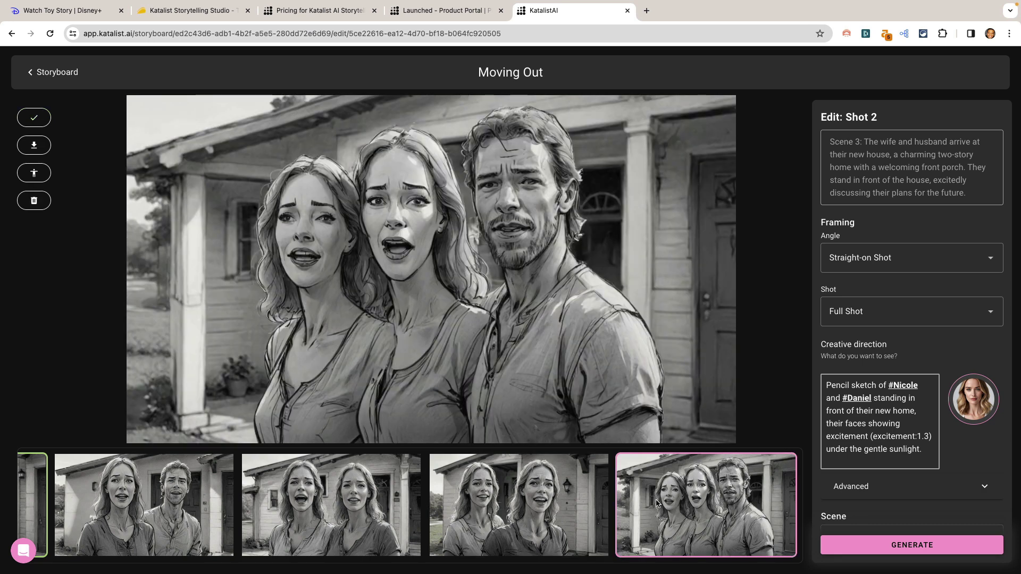
pyautogui.click(556, 472)
pyautogui.press('Left')
pyautogui.press('Left')
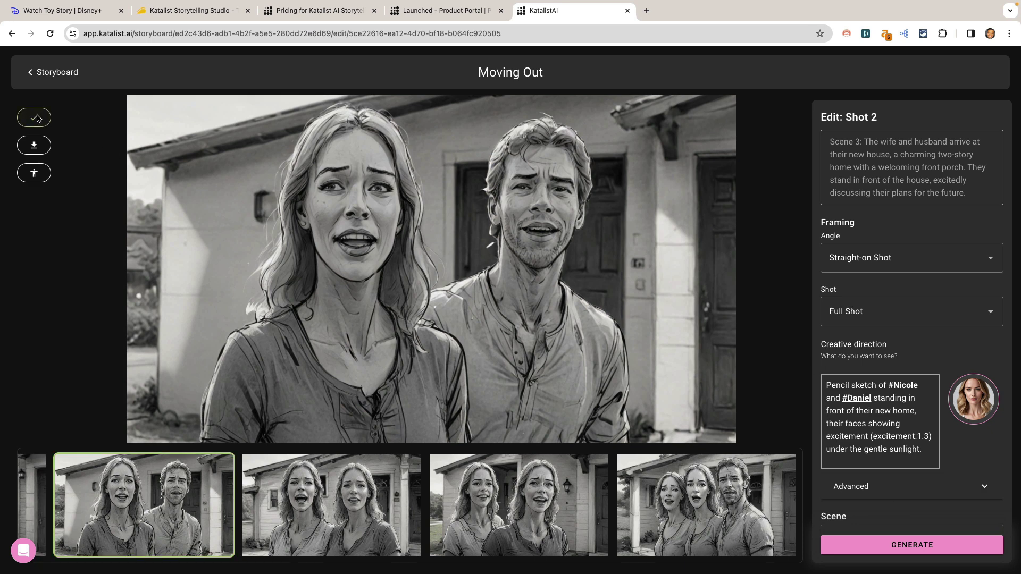
pyautogui.click(53, 73)
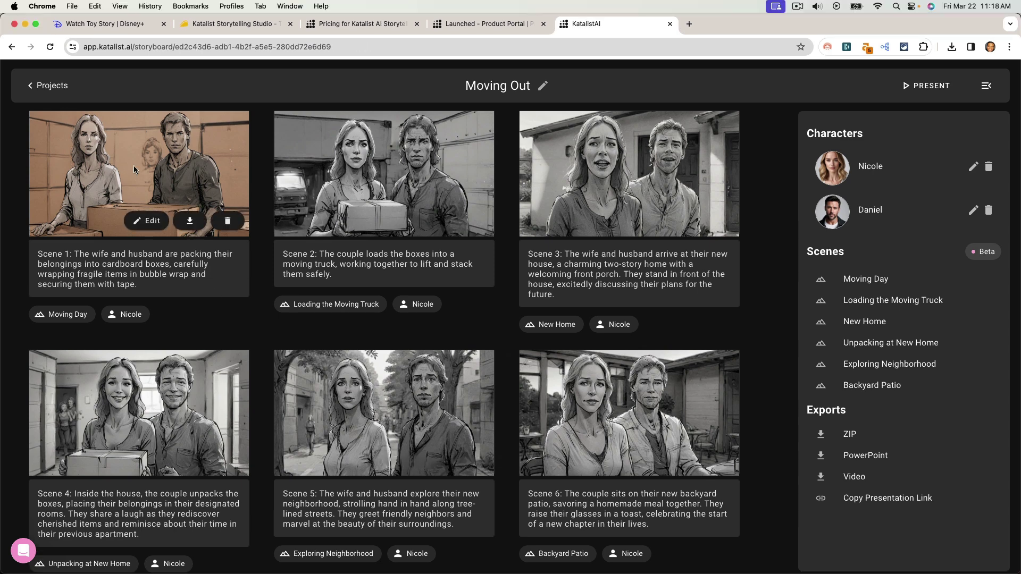
# Raise the woman's elbow and hand in Scene 1's pose skeleton into a waving position and generate new variations.
pyautogui.click(166, 218)
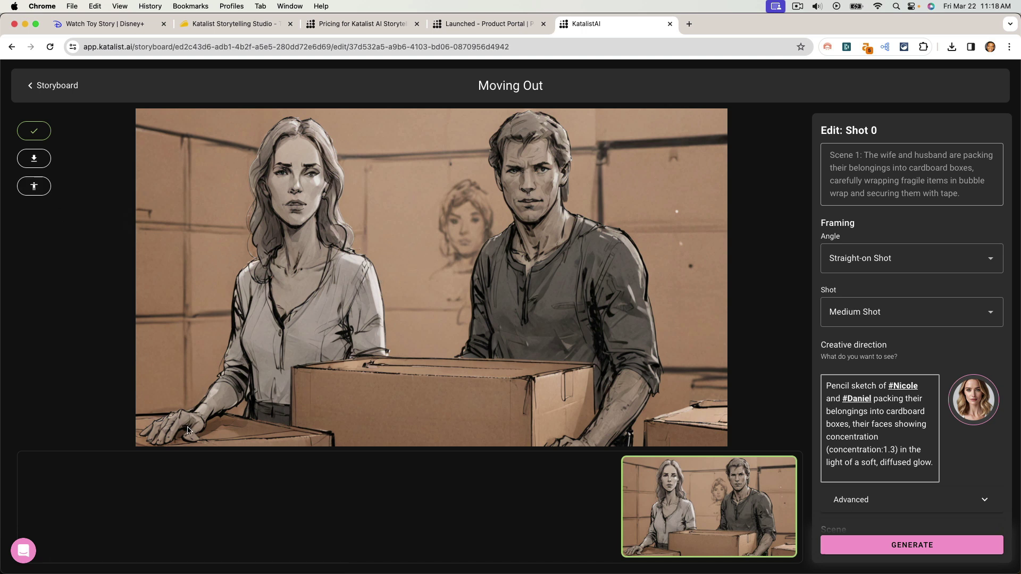
pyautogui.click(33, 192)
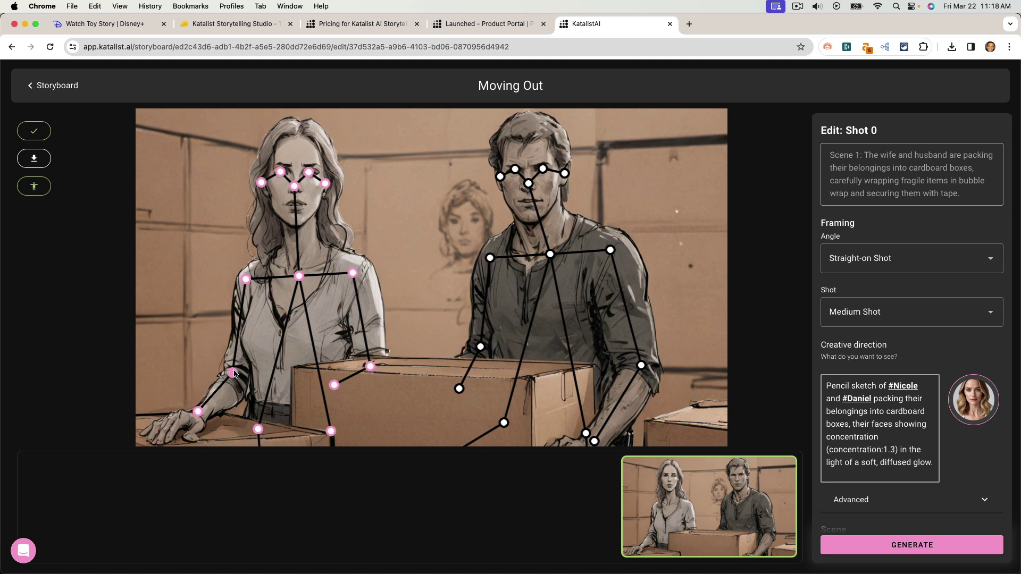
pyautogui.moveTo(233, 373); pyautogui.dragTo(201, 308)
pyautogui.moveTo(195, 410); pyautogui.dragTo(159, 217)
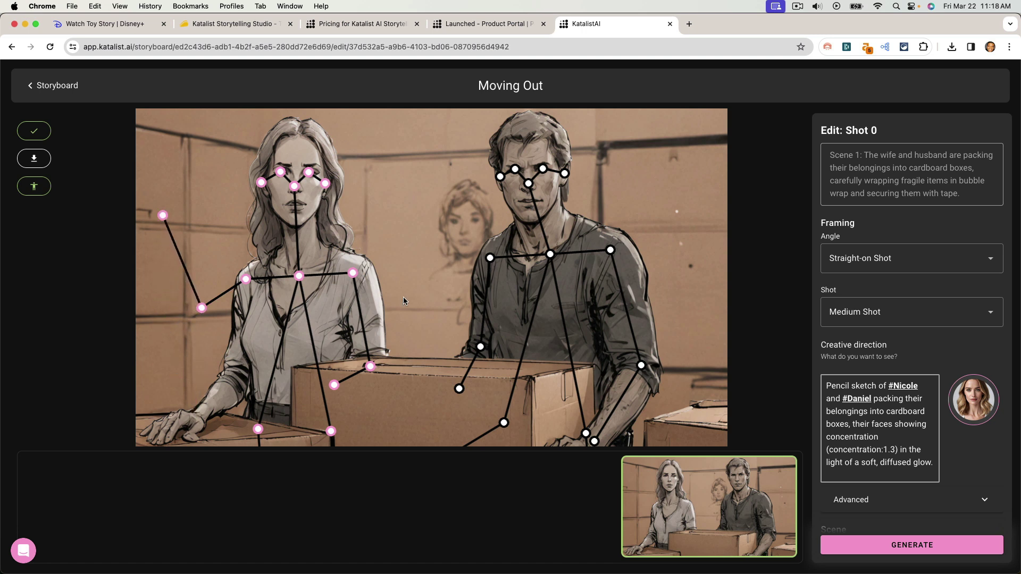
pyautogui.click(882, 544)
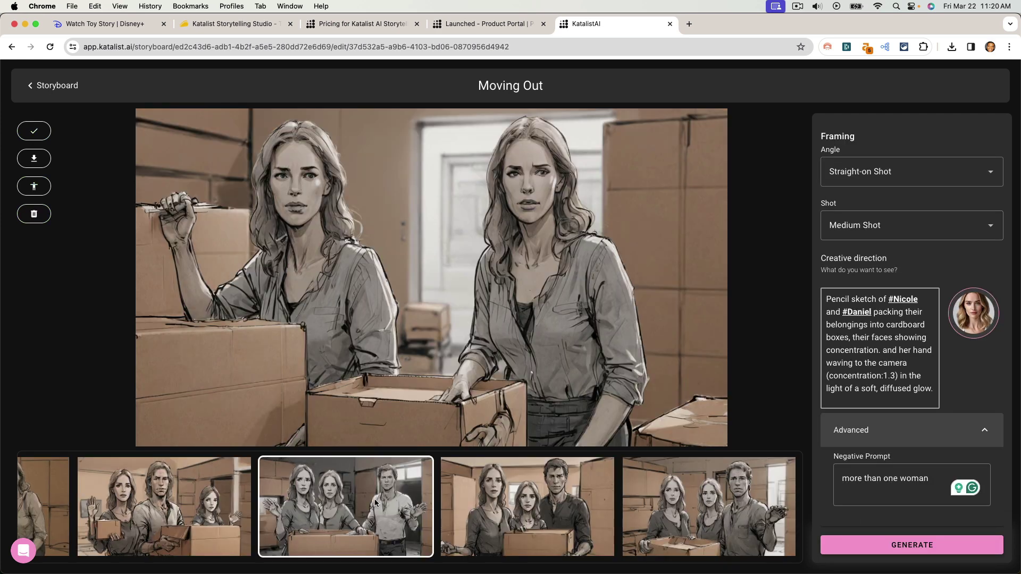
# Compare Scene 1's generated variations for the waving hand and the number of women shown by viewing them one after another.
pyautogui.click(375, 502)
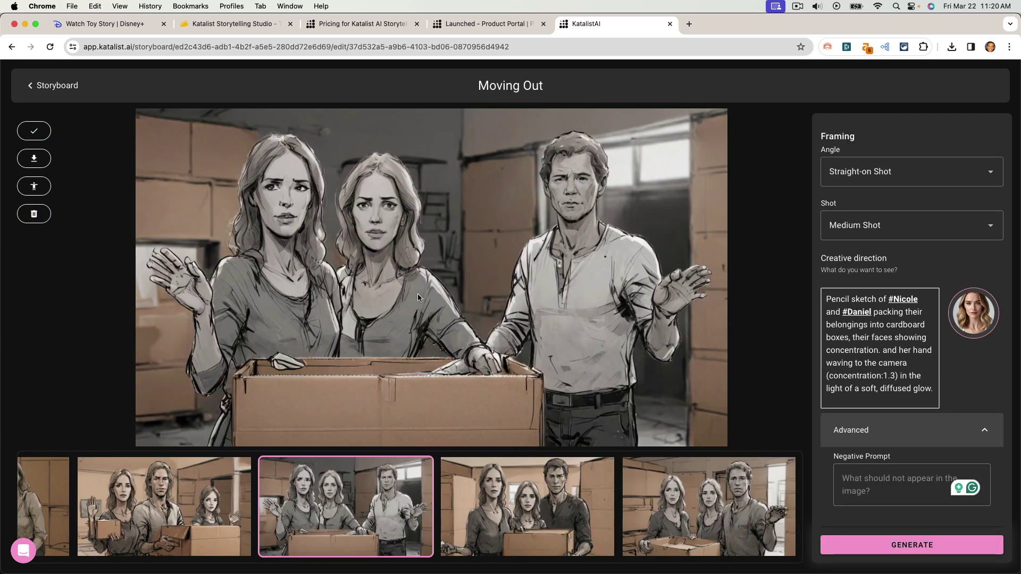
pyautogui.click(527, 512)
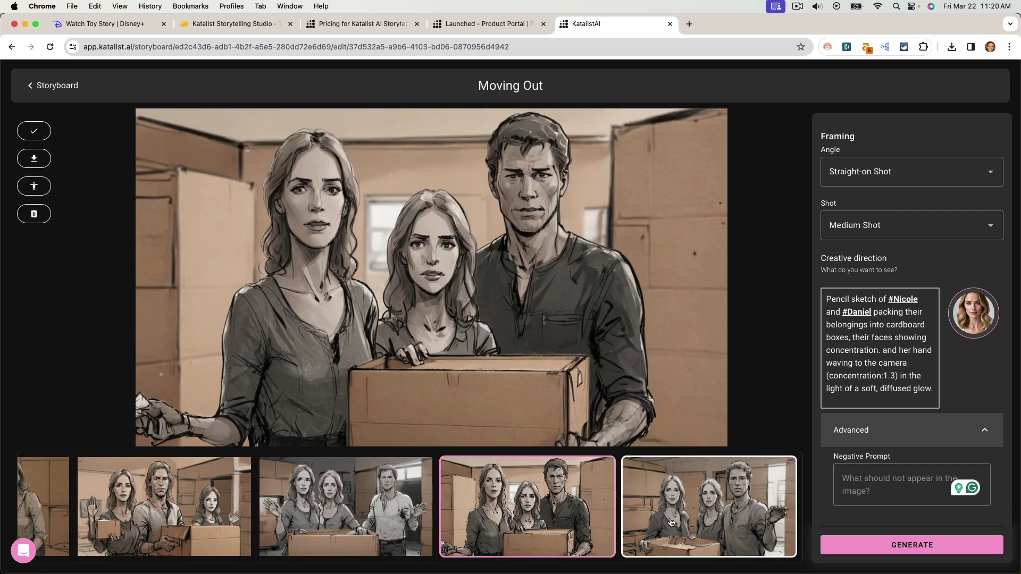
pyautogui.click(705, 521)
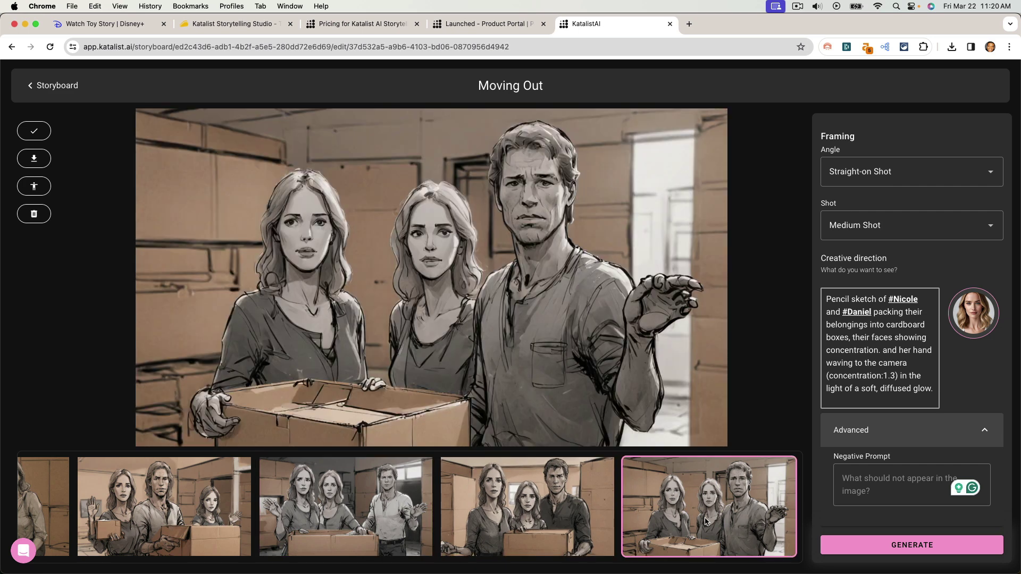
pyautogui.click(164, 505)
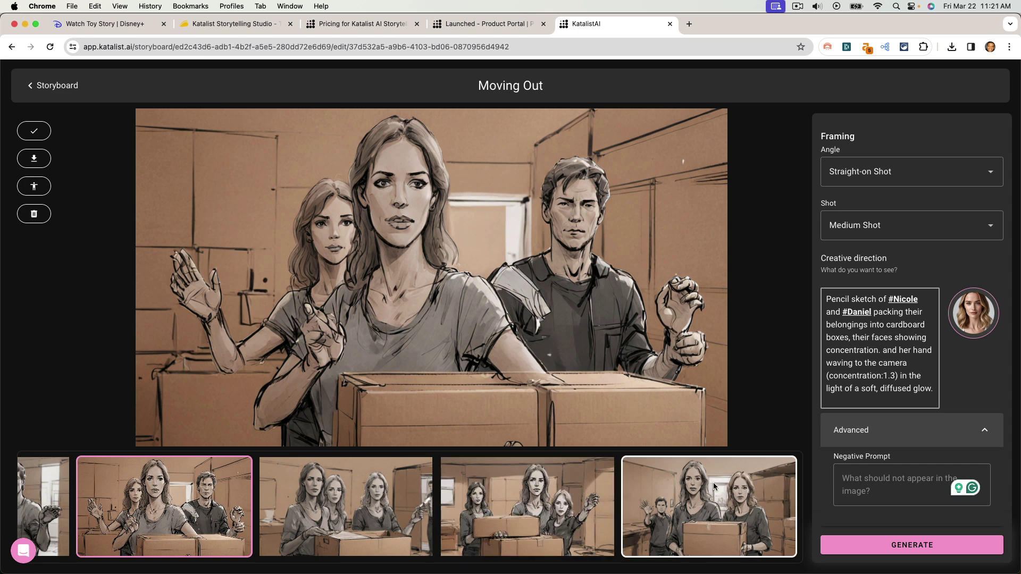
pyautogui.click(350, 491)
pyautogui.click(514, 524)
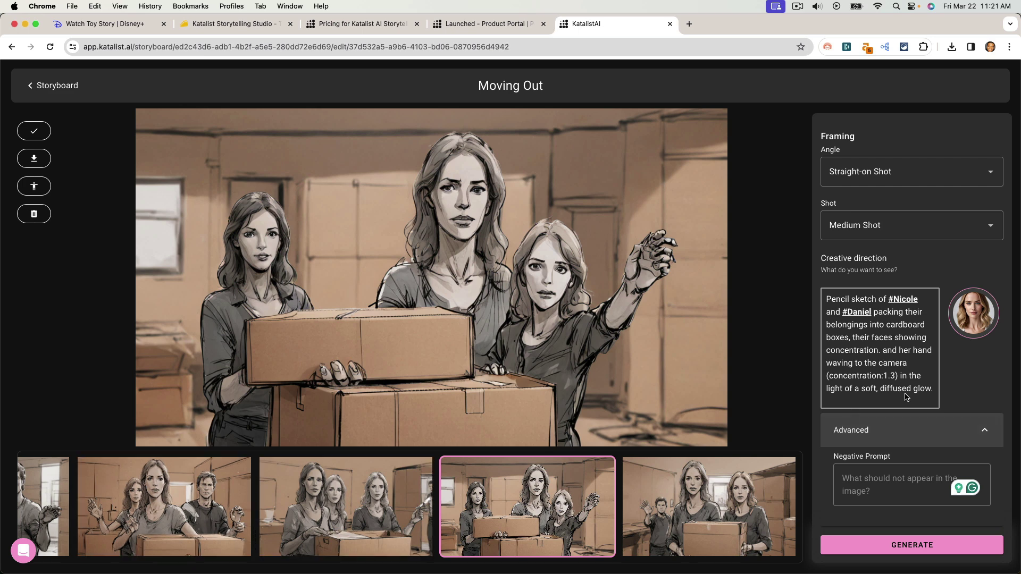
# Return to the Moving Out storyboard and bring up the Katalist Pricing page to view its plans.
pyautogui.click(54, 86)
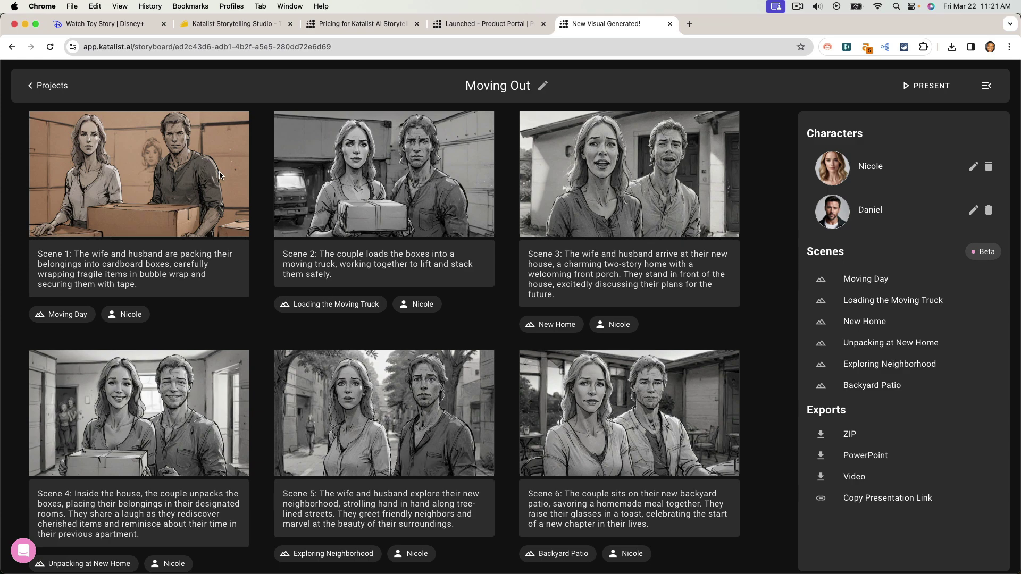
pyautogui.click(362, 24)
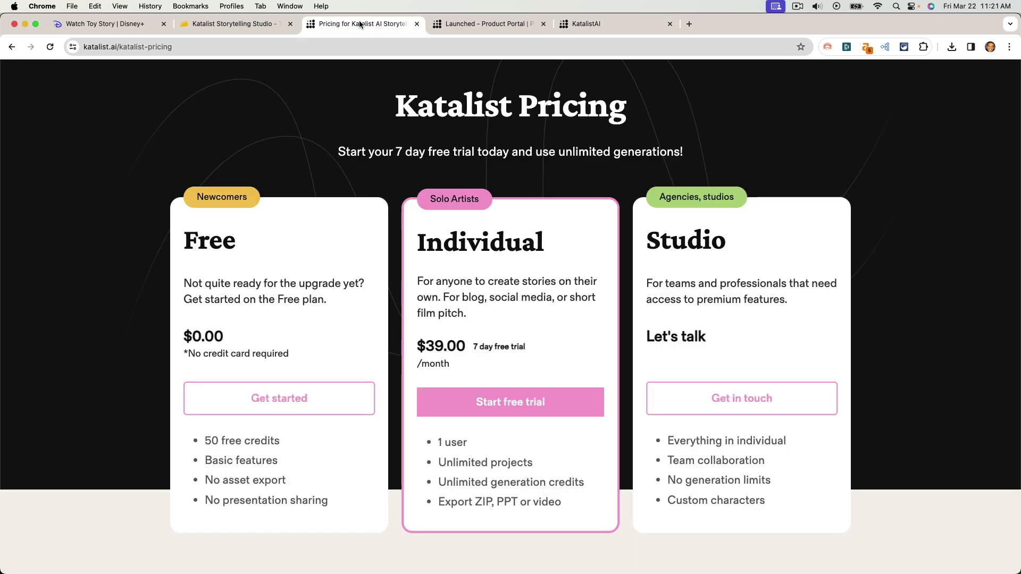
# Review the Katalist Storytelling Studio lifetime deal on the AppSumo page, highlighting the money-back guarantee text and going back up to the product overview.
pyautogui.click(214, 25)
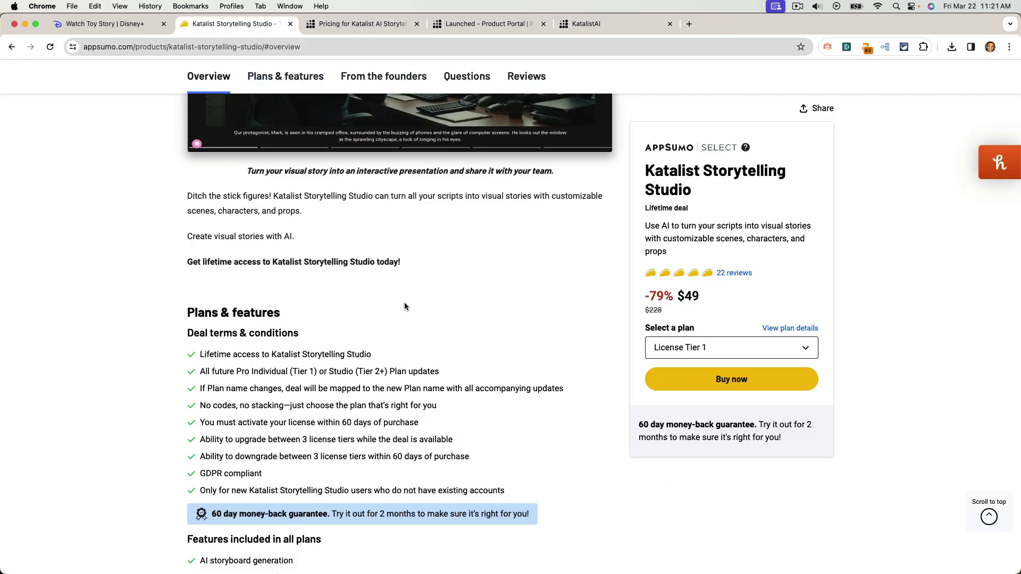
pyautogui.scroll(20, 404, 302)
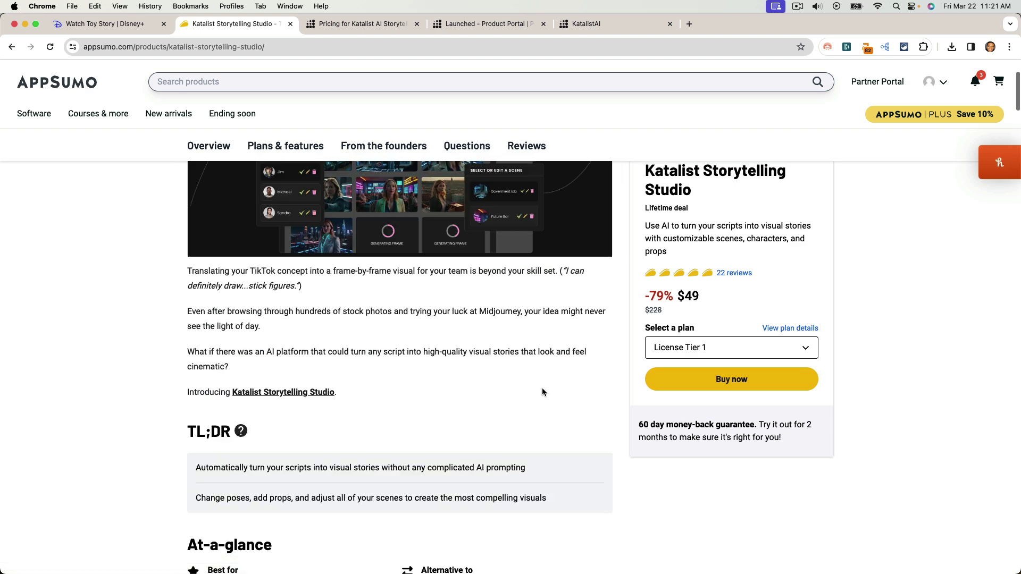
pyautogui.moveTo(640, 425); pyautogui.dragTo(838, 429)
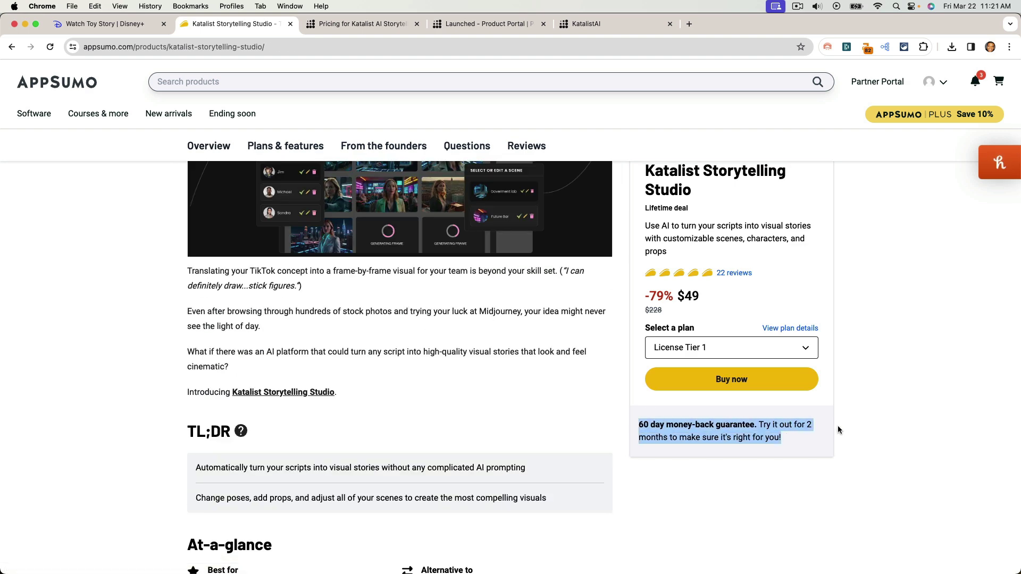
pyautogui.click(499, 393)
pyautogui.scroll(3, 497, 391)
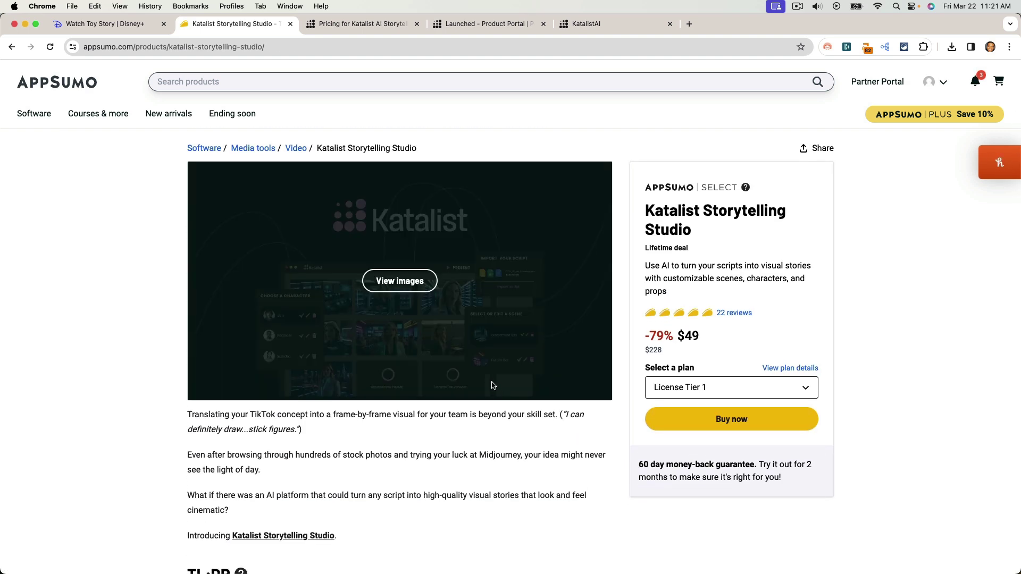